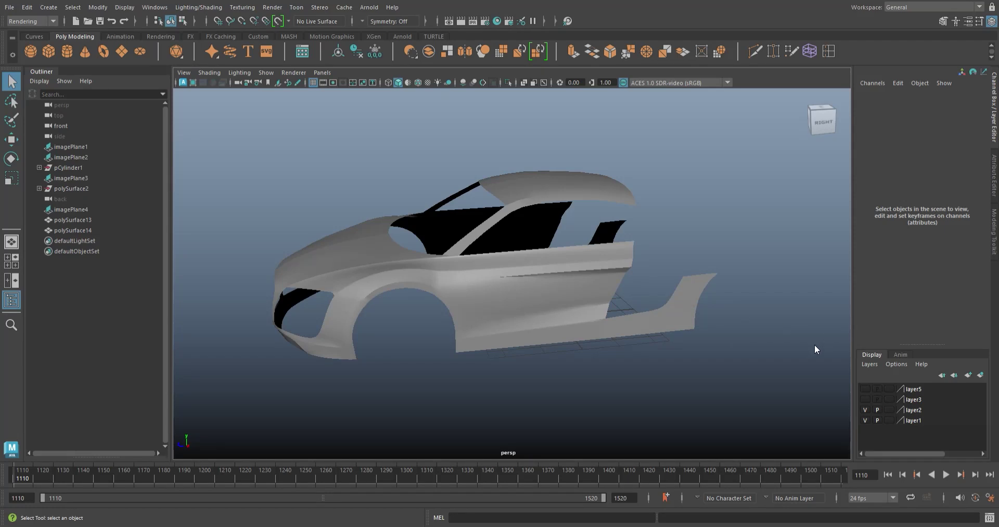
- Switch to a full-size side view and select the body shell polySurface13
left_click_drag(430, 424, 515, 391, "alt")
key("space")
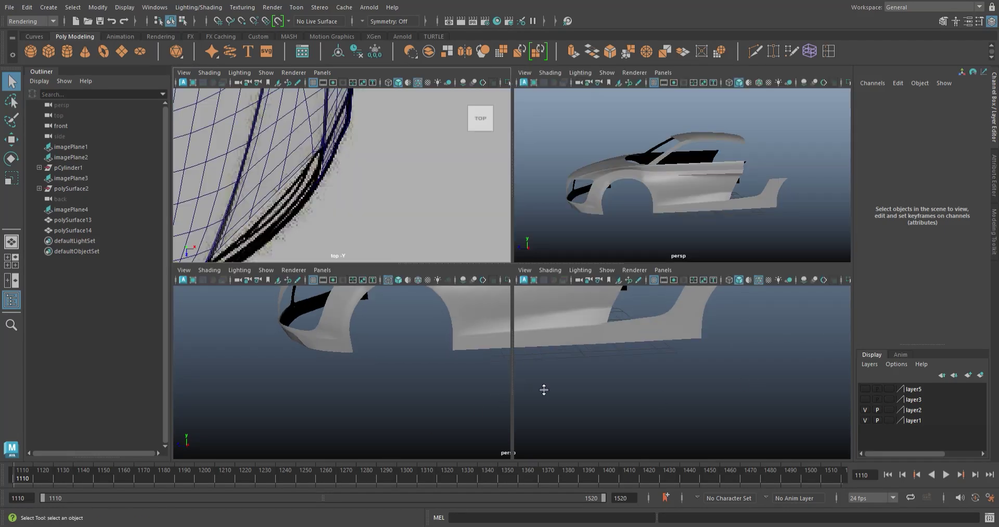
key("space")
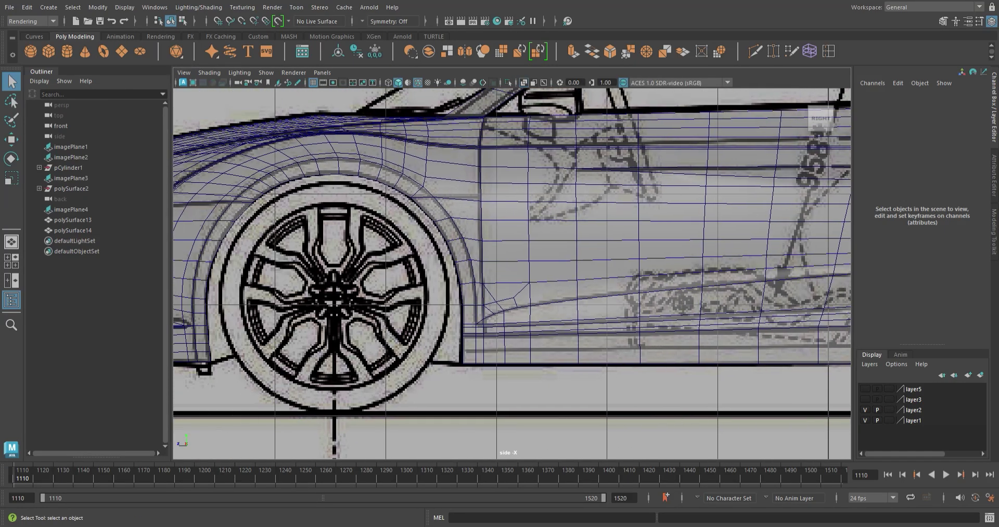
scroll(526, 334, "down", 1)
scroll(523, 291, "down", 2)
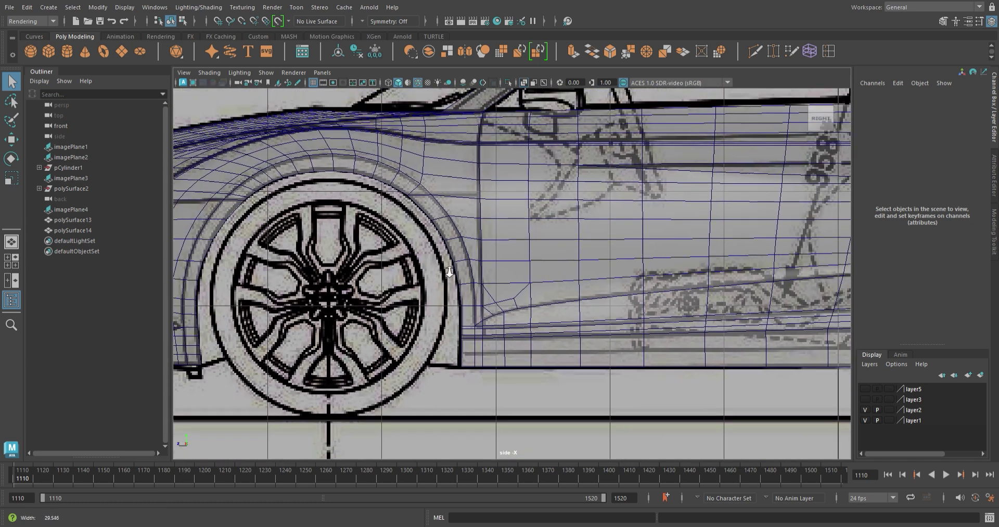
scroll(522, 284, "down", 3)
scroll(522, 281, "down", 1)
scroll(546, 339, "up", 3)
scroll(584, 368, "up", 1)
scroll(519, 383, "up", 2)
scroll(494, 360, "up", 1)
scroll(510, 359, "down", 2)
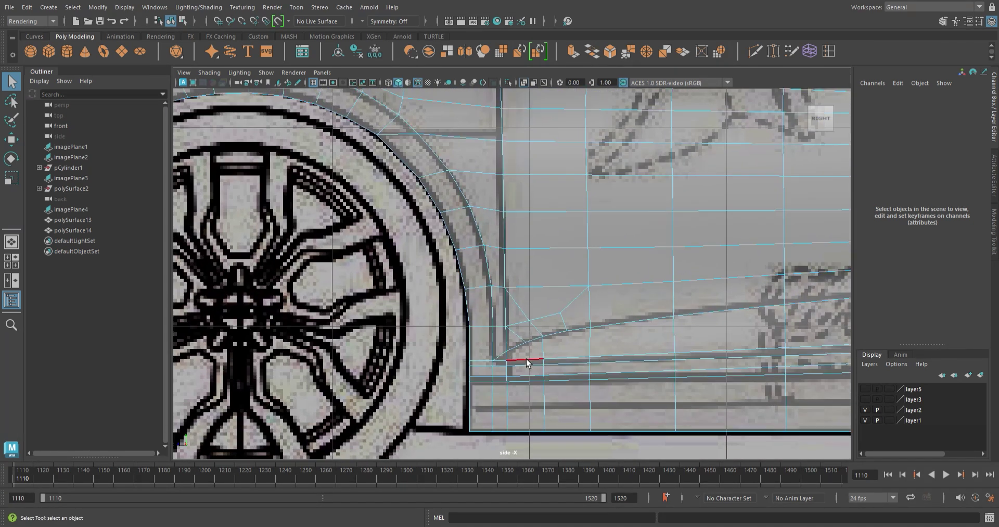
left_click(504, 354)
- Check the side view from car front to door, then return to perspective on the rear skirt
scroll(505, 354, "down", 3)
middle_click_drag(425, 282, 424, 249, "alt")
scroll(424, 249, "up", 2)
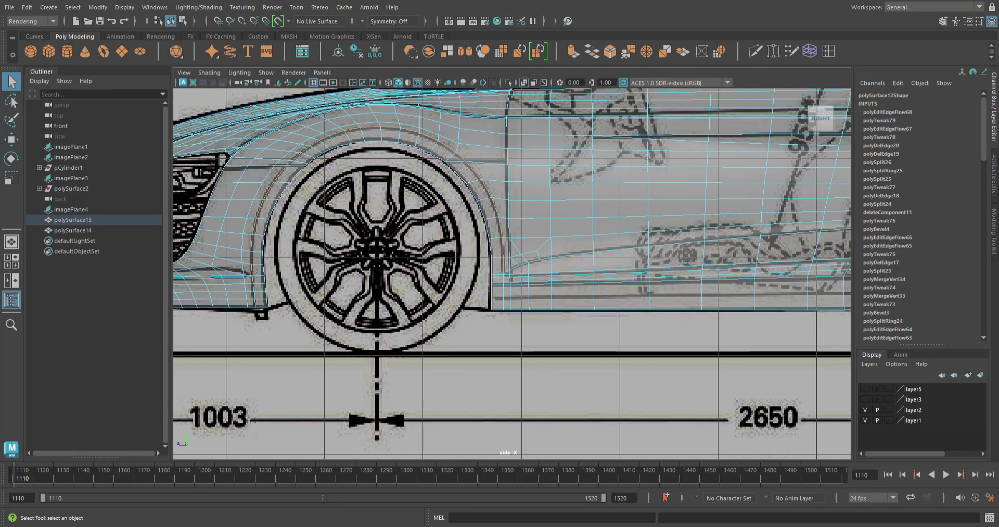
scroll(494, 281, "up", 1)
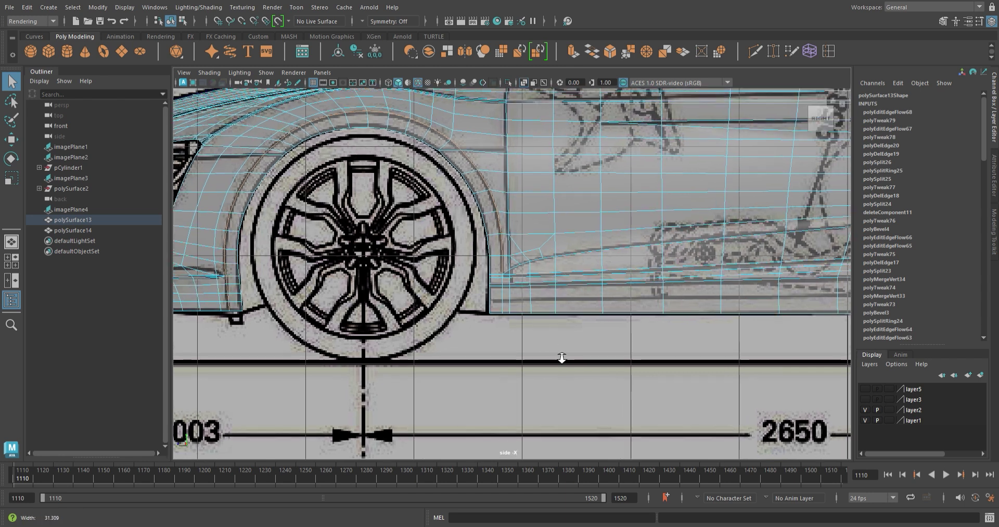
scroll(514, 276, "up", 1)
scroll(523, 281, "down", 1)
middle_click_drag(523, 281, 468, 309, "alt")
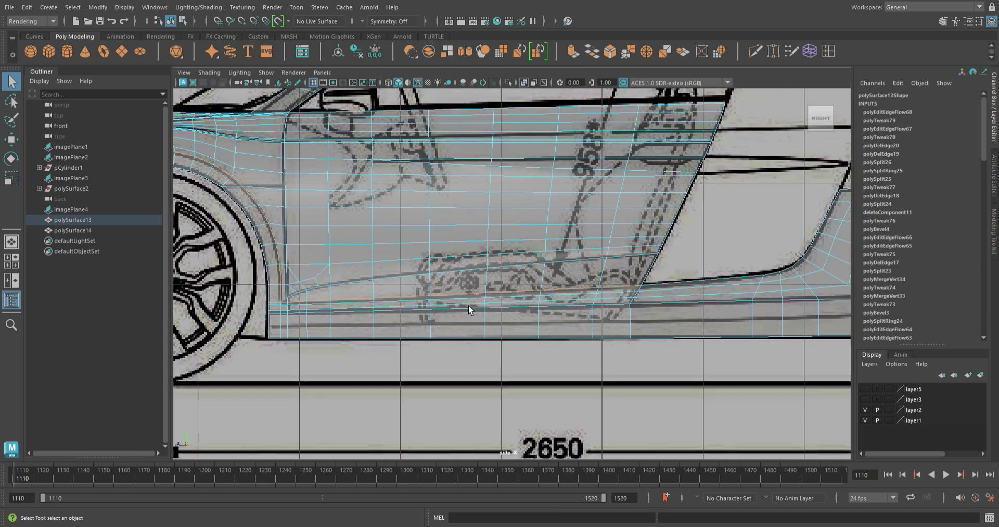
key("space")
key("space")
left_click_drag(604, 233, 640, 244, "alt")
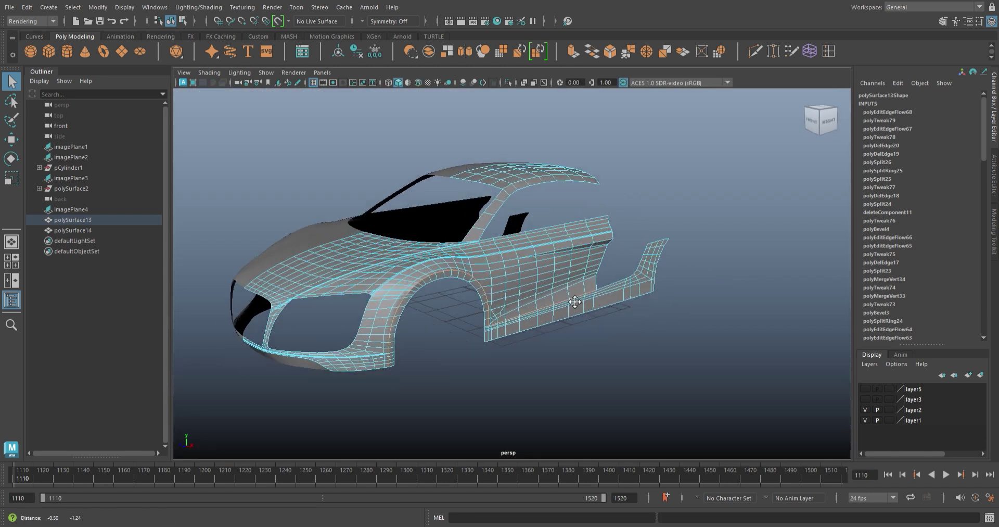
scroll(663, 292, "up", 5)
- Bevel the selected lower skirt edges with 2 segments
key("ctrl+b")
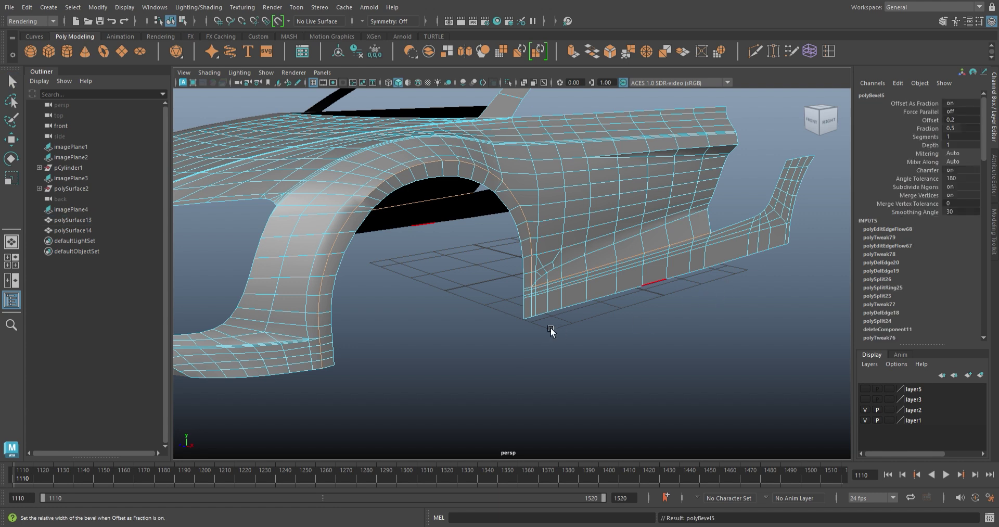
scroll(549, 328, "up", 5)
scroll(548, 327, "down", 4)
left_click(733, 295)
type("2")
key("Return")
scroll(548, 294, "down", 2)
scroll(548, 294, "up", 1)
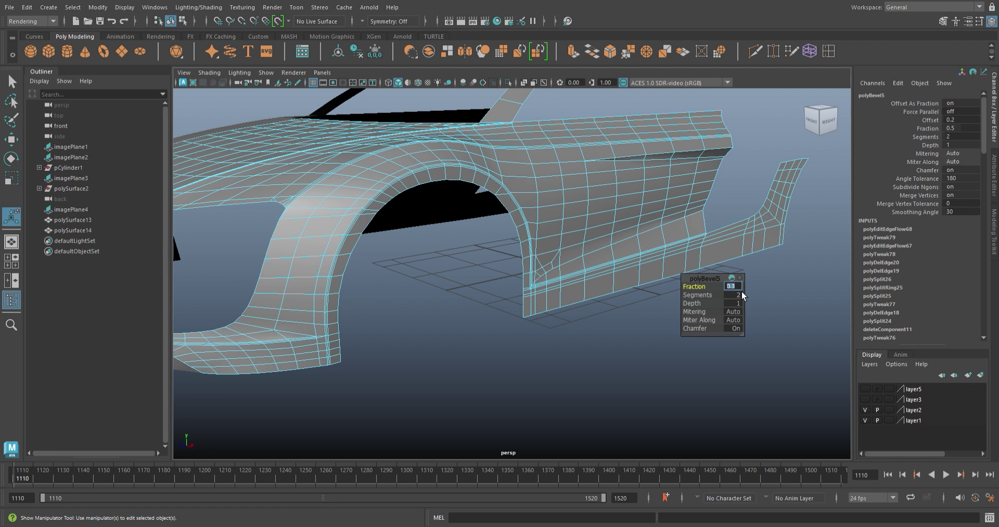
scroll(454, 312, "up", 3)
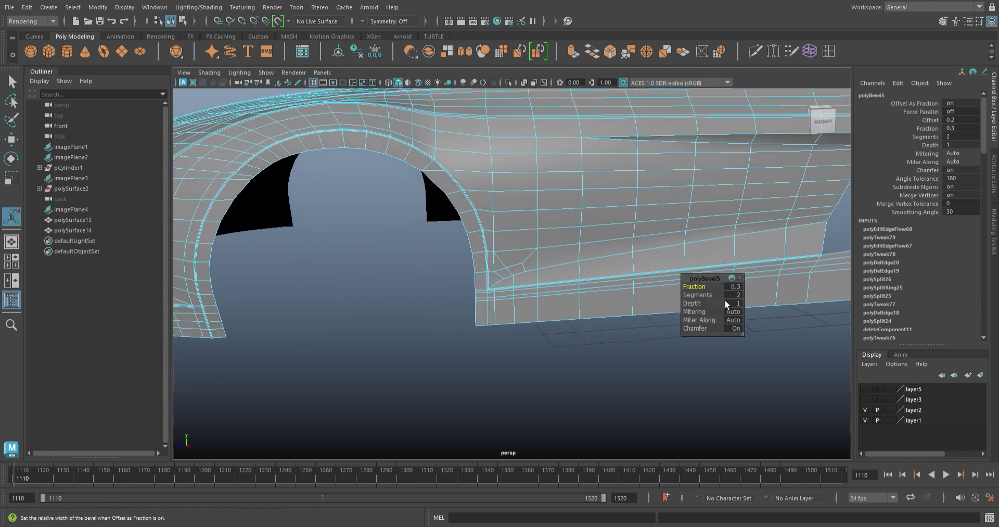
- Orbit around the wheel arch and select the body shell to inspect the bevel
mouse_move(235, 276)
left_mouse_down("alt")
mouse_move(372, 232)
mouse_move(486, 274)
mouse_move(520, 330)
mouse_move(583, 333)
left_mouse_up("alt")
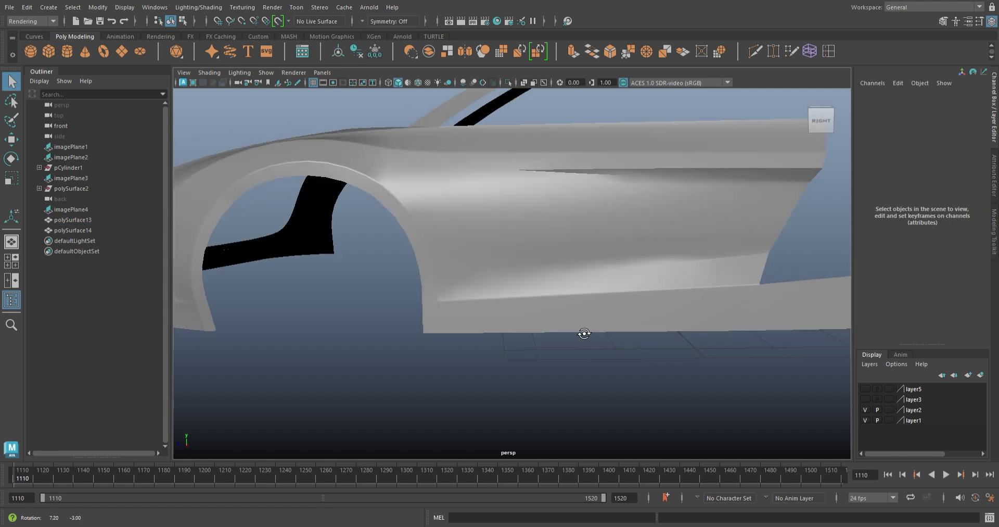
left_click(485, 339)
left_click_drag(485, 340, 548, 322, "alt")
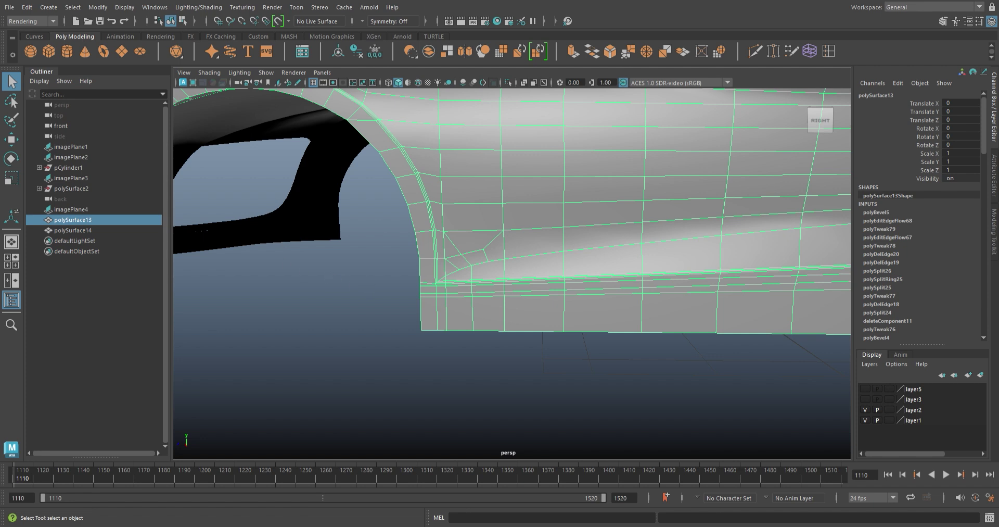
- Select the vertical edge at the wheel-arch corner in edge mode and bevel it
scroll(490, 341, "up", 3)
scroll(556, 341, "up", 3)
scroll(535, 353, "up", 2)
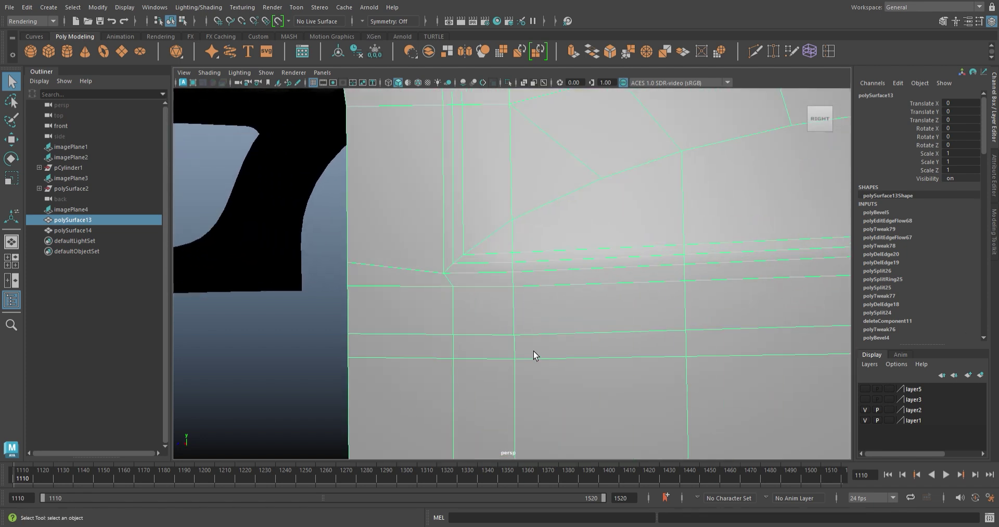
key("F10")
left_click(465, 257)
key("ctrl+b")
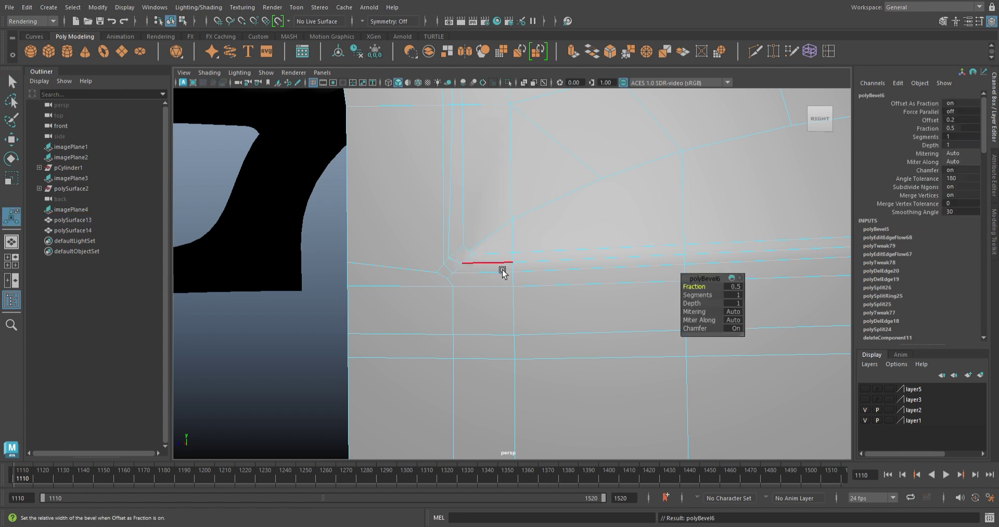
scroll(518, 283, "up", 2)
- Set the corner bevel to 2 segments at fraction 1.5 and inspect the rounded corner
left_click(742, 295)
type("2")
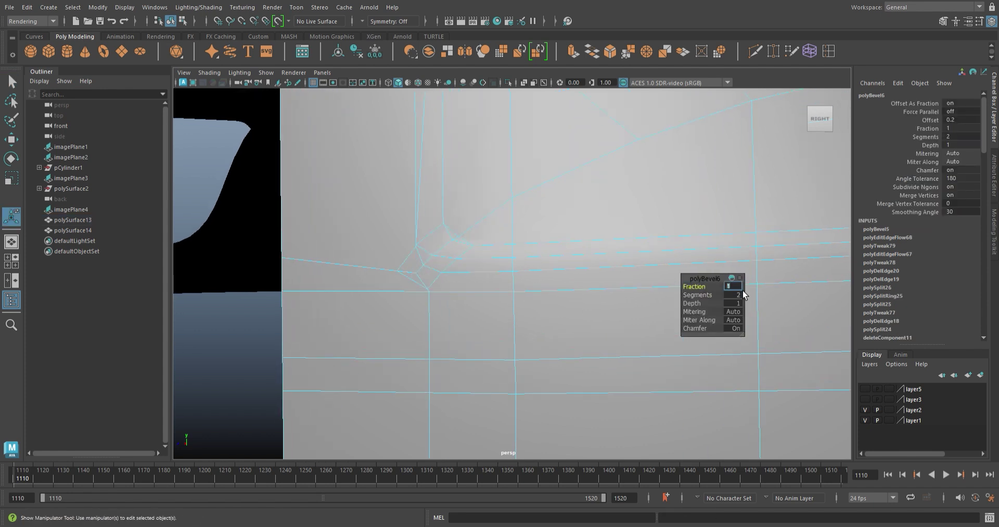
key("Return")
left_click_drag(580, 286, 707, 312, "alt")
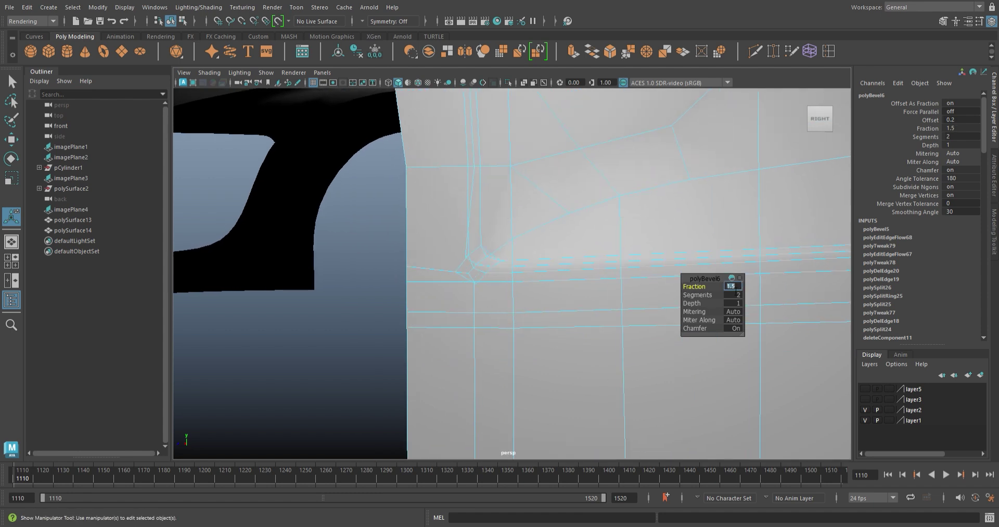
key("Return")
scroll(447, 295, "up", 3)
scroll(453, 290, "up", 3)
mouse_move(453, 290)
left_mouse_down("alt")
mouse_move(402, 272)
mouse_move(442, 289)
mouse_move(424, 312)
left_mouse_up("alt")
left_click(411, 308)
right_click_drag(407, 363, 402, 412, "shift")
mouse_move(401, 412)
left_mouse_down("alt")
mouse_move(423, 299)
mouse_move(438, 295)
left_mouse_up("alt")
- Delete the diagonal edge and Multi-Cut a replacement edge into the corner
key("t")
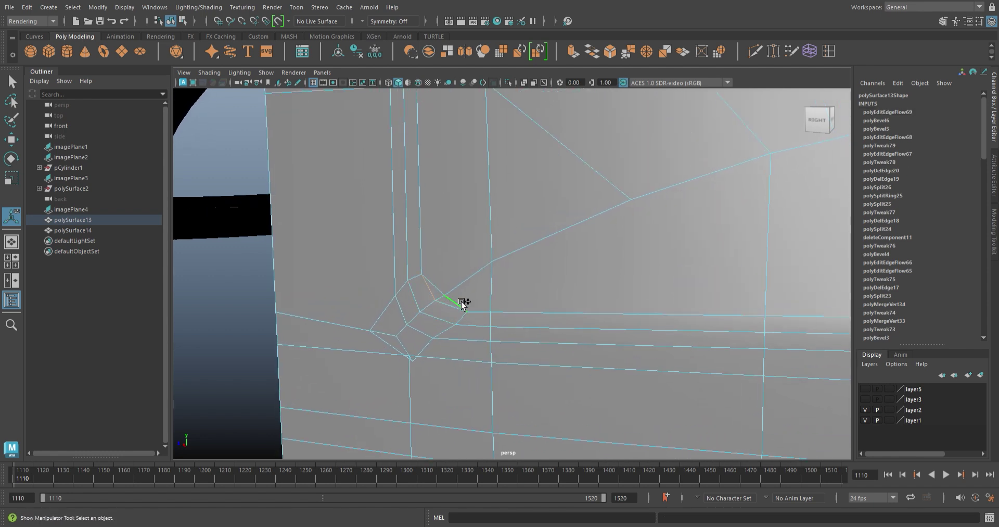
key("Delete")
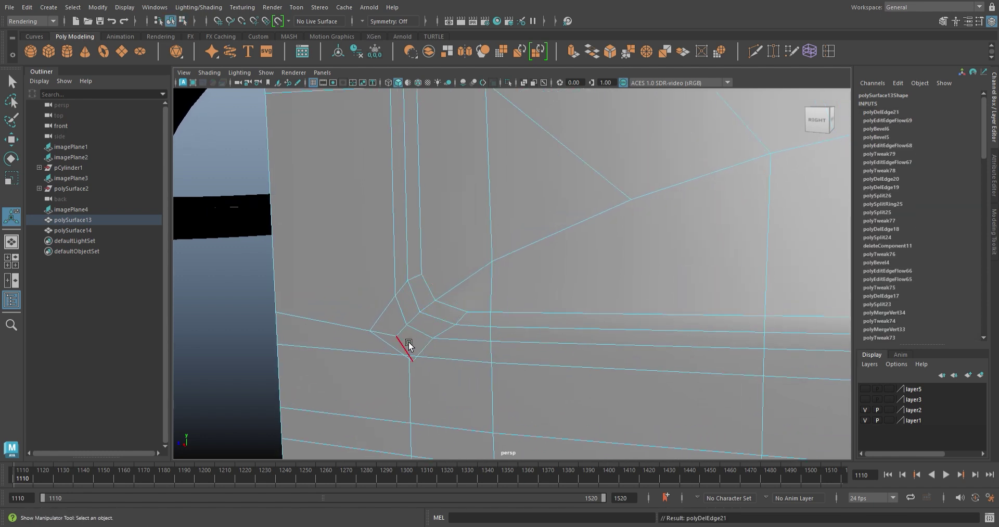
left_click(754, 52)
left_click(396, 297)
left_click(274, 287)
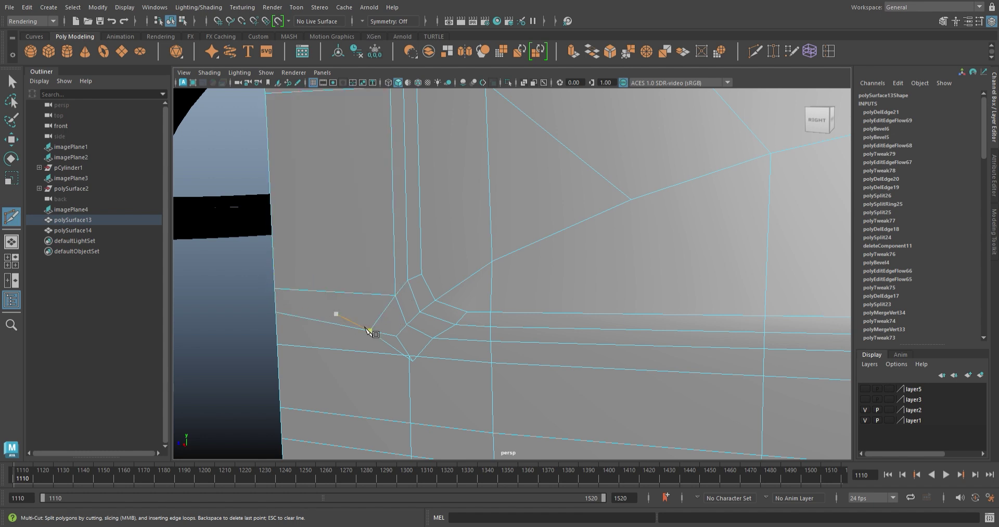
key("Return")
- Delete the leftover horizontal edge and merge the two nearby vertices
middle_click_drag(368, 330, 496, 304, "alt")
key("w")
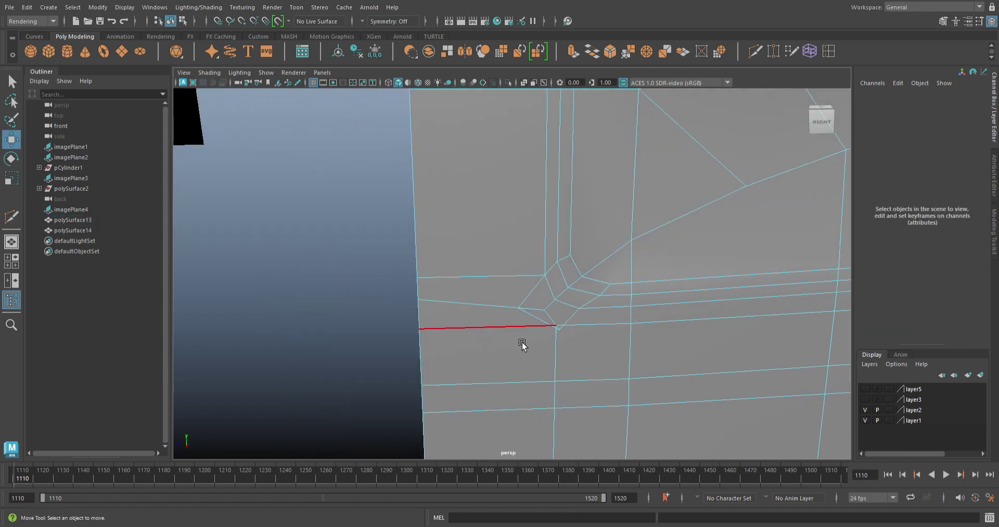
left_click(507, 306)
key("Delete")
key("q")
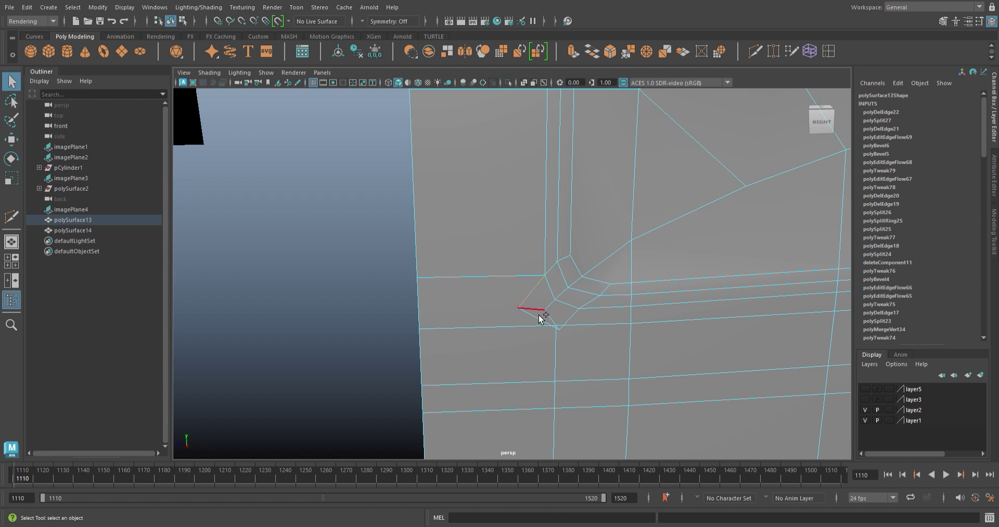
right_click_drag(566, 332, 541, 285, "shift")
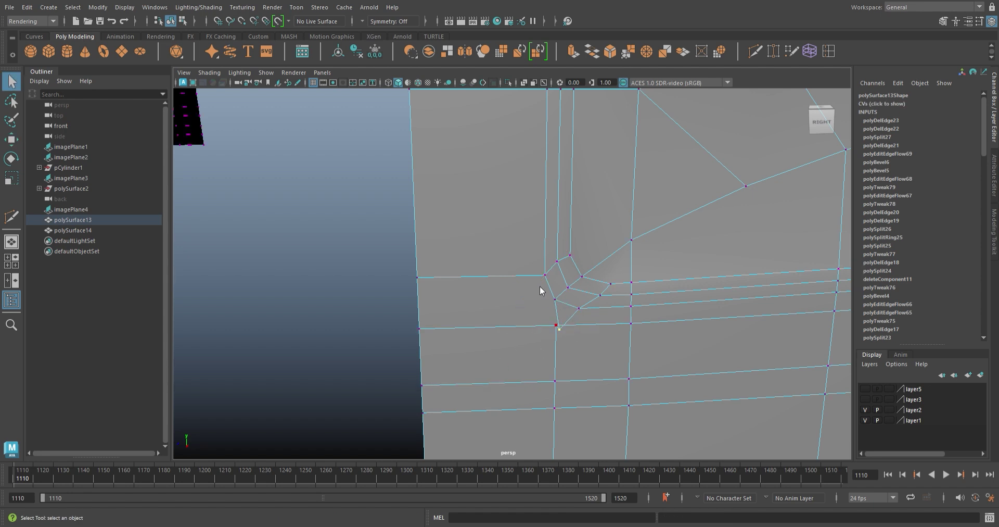
- Cut a new edge from the upper vertex to the lower vertex
scroll(694, 161, "down", 1)
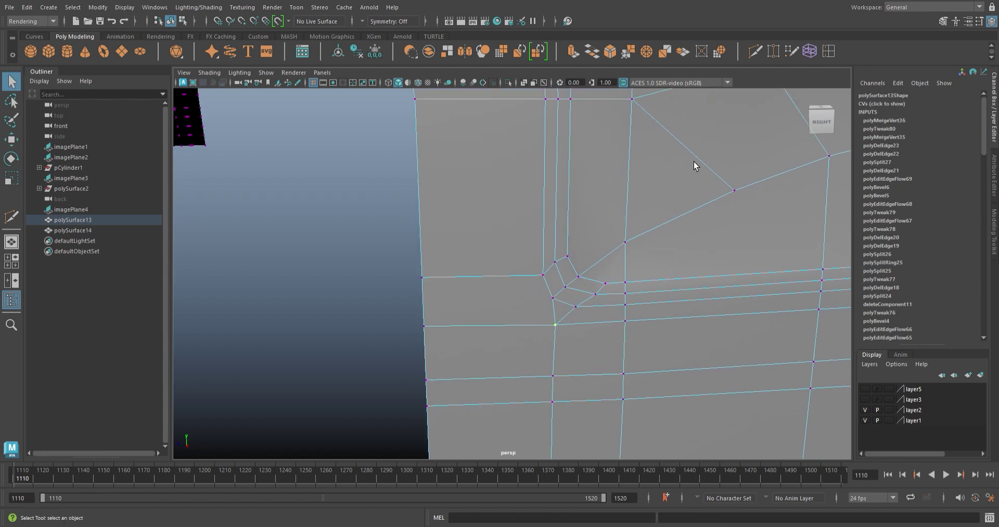
left_click(759, 55)
left_click(553, 298)
left_click(424, 325)
key("w")
- Target-weld the selected vertex onto its neighbour and inspect the corner
left_click(557, 296)
scroll(515, 306, "down", 5)
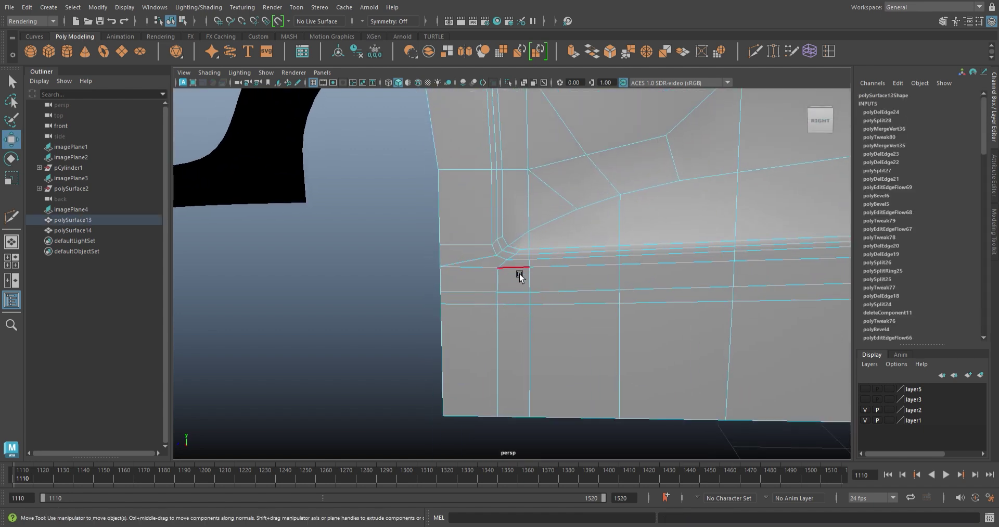
mouse_move(440, 301)
left_mouse_down()
mouse_move(507, 303)
mouse_move(504, 289)
mouse_move(311, 225)
mouse_move(473, 305)
mouse_move(545, 284)
mouse_move(569, 292)
mouse_move(517, 295)
left_mouse_up()
scroll(539, 290, "up", 3)
mouse_move(518, 295)
right_mouse_down("alt")
mouse_move(522, 328)
mouse_move(515, 303)
mouse_move(548, 350)
mouse_move(490, 266)
mouse_move(531, 333)
mouse_move(468, 326)
right_mouse_up("alt")
left_click_drag(468, 326, 447, 267, "alt")
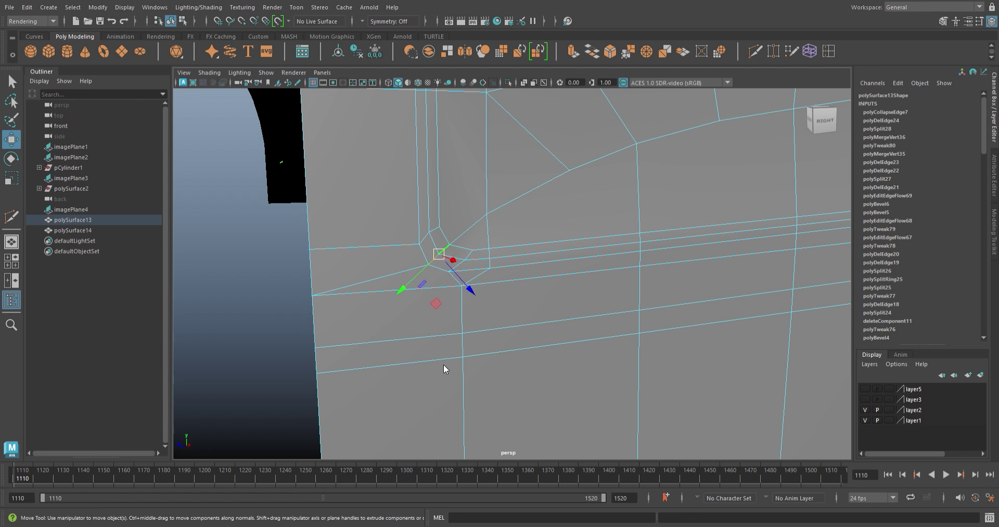
- Undo the last edge flow edit and orbit out to see the whole skirt edge
key("ctrl+z")
key("t")
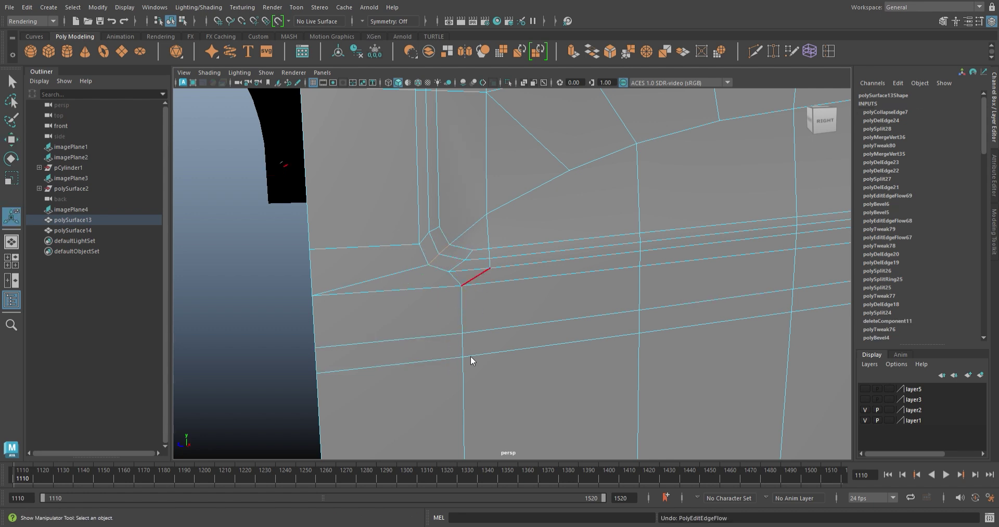
mouse_move(483, 347)
left_mouse_down("alt")
mouse_move(501, 252)
mouse_move(551, 354)
left_mouse_up("alt")
mouse_move(521, 276)
left_mouse_down("alt")
mouse_move(541, 261)
mouse_move(560, 312)
left_mouse_up("alt")
- Cut a new edge across the face and reposition one of its vertices
key("ctrl+shift+x")
left_click(504, 217)
left_click(526, 244)
key("Return")
key("w")
left_click(478, 222)
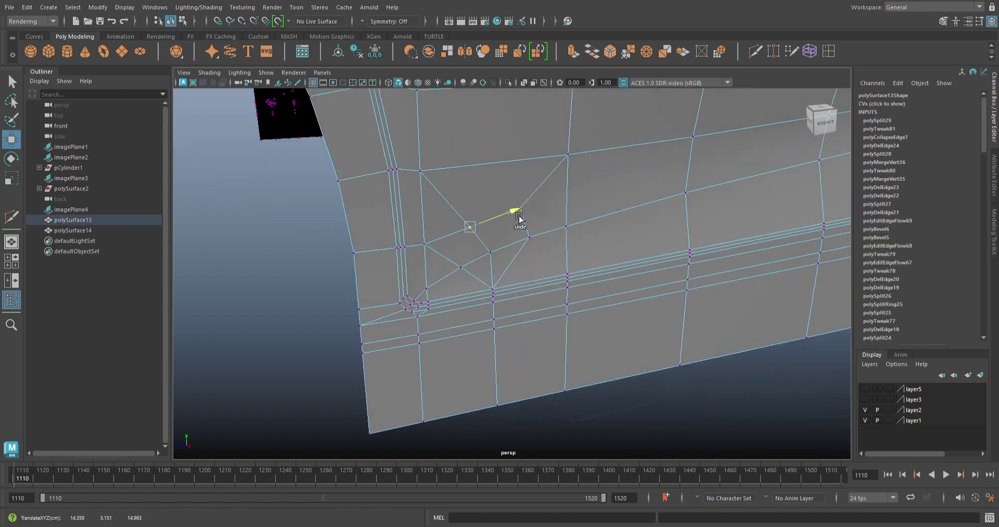
mouse_move(529, 225)
left_mouse_down("alt")
mouse_move(397, 263)
mouse_move(439, 319)
mouse_move(433, 337)
mouse_move(404, 319)
left_mouse_up("alt")
left_click(453, 333)
- Fit the short corner edge near the wheel arch to the surrounding curvature with Edit Edge Flow
left_click(433, 337)
scroll(332, 284, "up", 5)
left_click_drag(332, 283, 559, 413, "alt")
key("F9")
left_click(352, 309)
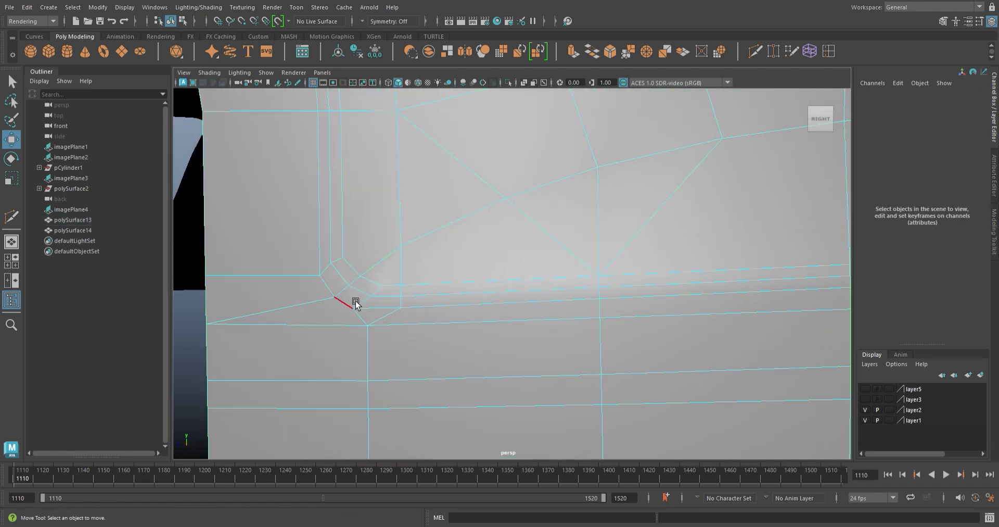
key("y")
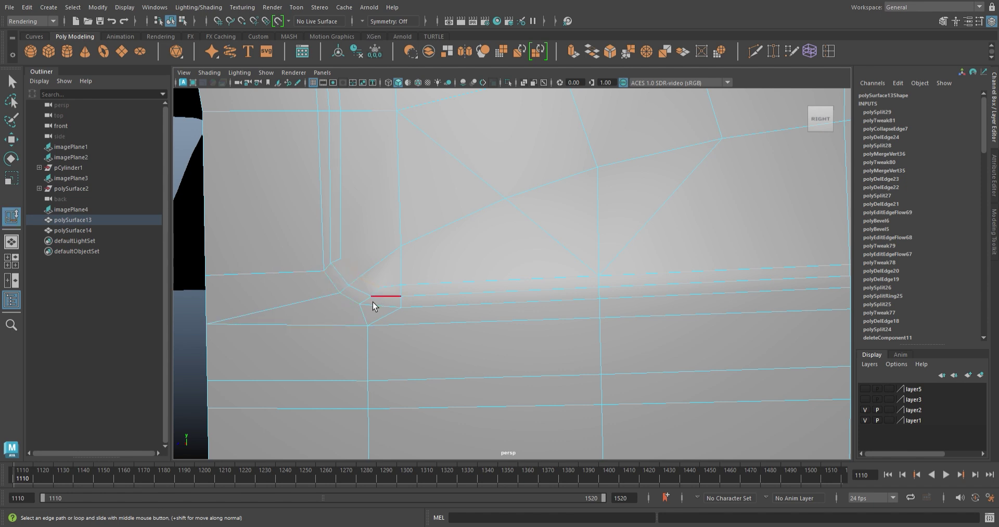
scroll(379, 308, "down", 3)
left_click(424, 288)
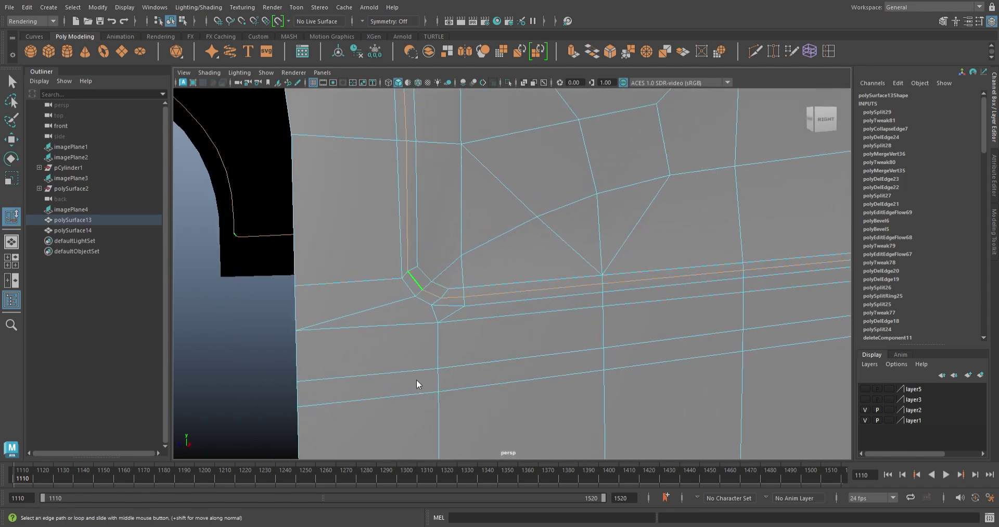
right_click_drag(417, 378, 420, 385, "shift")
- Orbit and pull back to view the side body and wheel arch
mouse_move(420, 385)
left_mouse_down("alt")
mouse_move(491, 364)
mouse_move(481, 353)
mouse_move(492, 338)
mouse_move(495, 346)
left_mouse_up("alt")
right_click_drag(495, 346, 410, 357, "alt")
left_click_drag(410, 357, 312, 393, "alt")
right_click_drag(312, 393, 446, 319, "alt")
mouse_move(446, 318)
left_mouse_down("alt")
mouse_move(403, 252)
mouse_move(530, 217)
mouse_move(568, 266)
mouse_move(555, 281)
left_mouse_up("alt")
right_click_drag(555, 281, 499, 247, "alt")
mouse_move(580, 271)
right_mouse_down("alt")
mouse_move(575, 220)
mouse_move(513, 289)
right_mouse_up("alt")
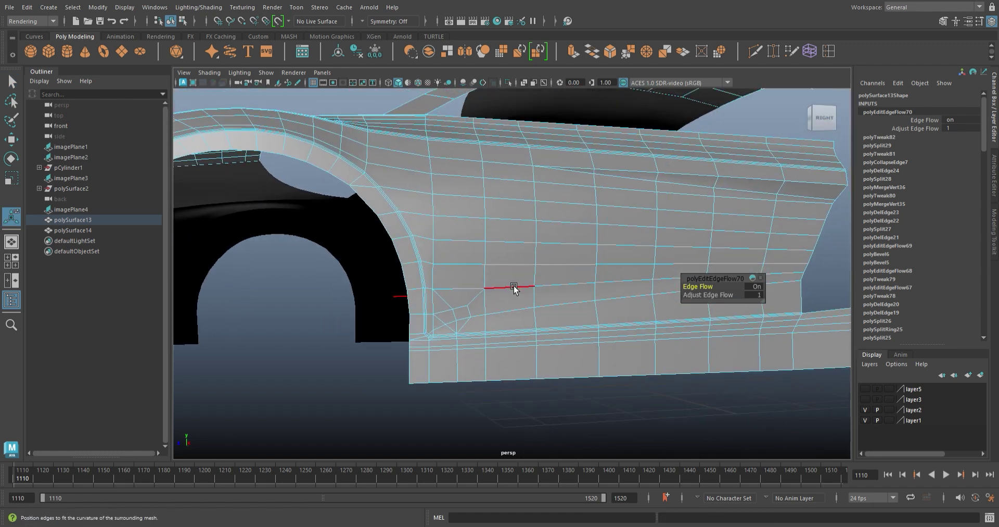
- Move the vertex at the wheel-arch corner into a better position
mouse_move(538, 313)
left_mouse_down("alt")
mouse_move(468, 286)
mouse_move(469, 339)
left_mouse_up("alt")
mouse_move(468, 339)
right_mouse_down("alt")
mouse_move(415, 352)
mouse_move(370, 330)
right_mouse_up("alt")
left_click(367, 324)
key("w")
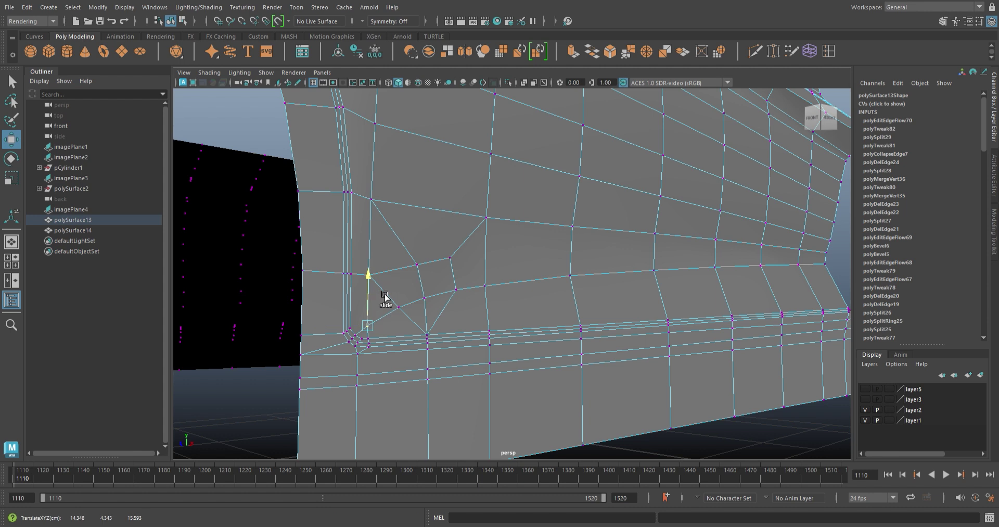
left_click_drag(450, 319, 444, 336, "alt")
right_click_drag(444, 336, 473, 330, "alt")
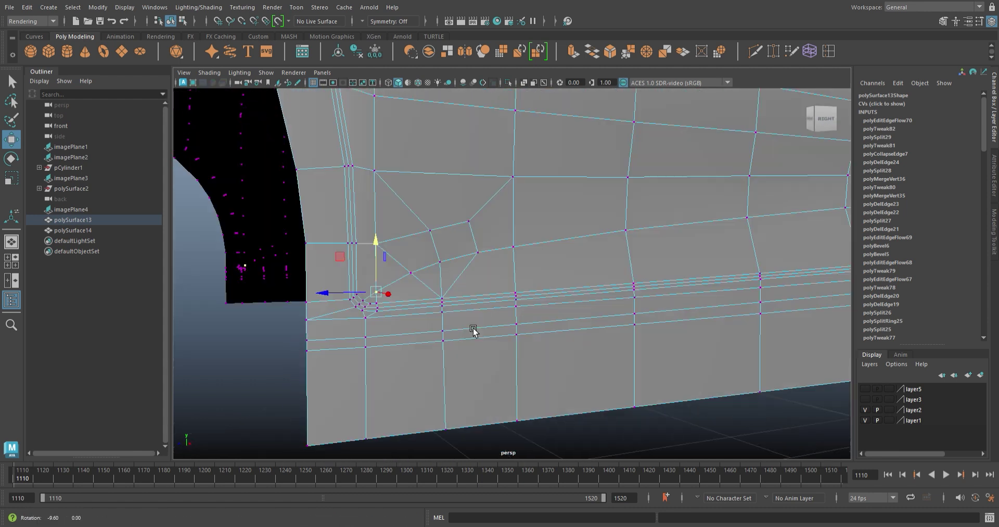
- Bevel the arch-to-skirt crease edge loop into a band
key("q")
key("F10")
left_click(391, 289)
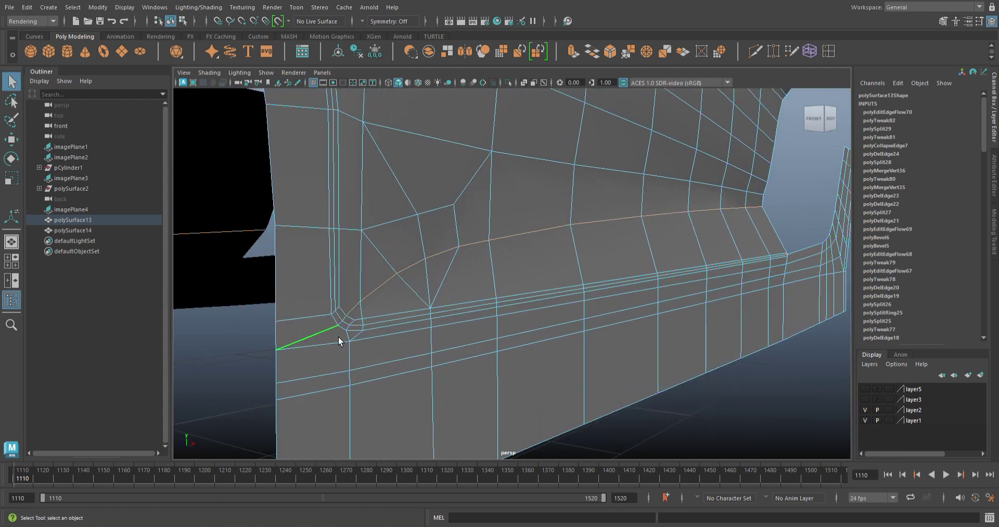
key("ctrl+b")
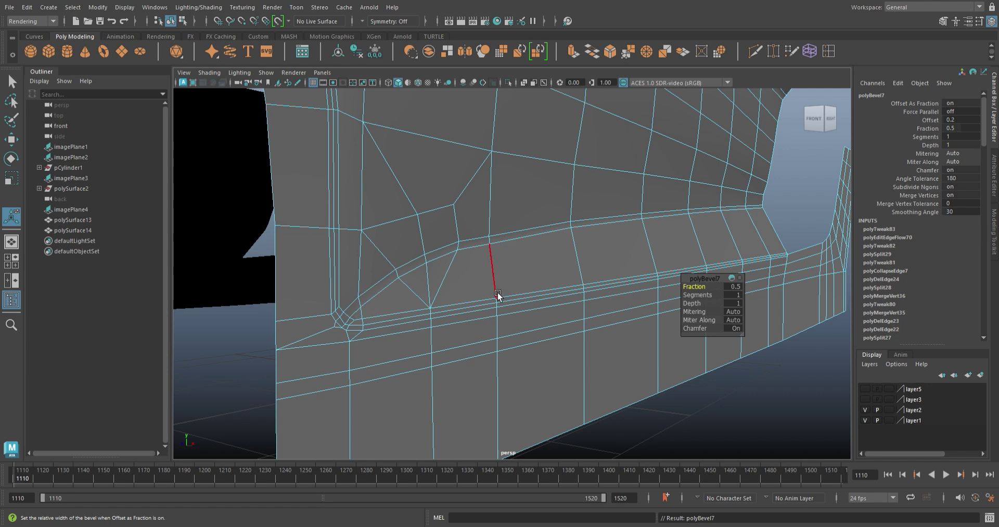
left_click_drag(472, 304, 437, 319, "alt")
- Slide the diagonal edge beside the bevel and fit a lower band edge to the curvature
left_click(436, 279)
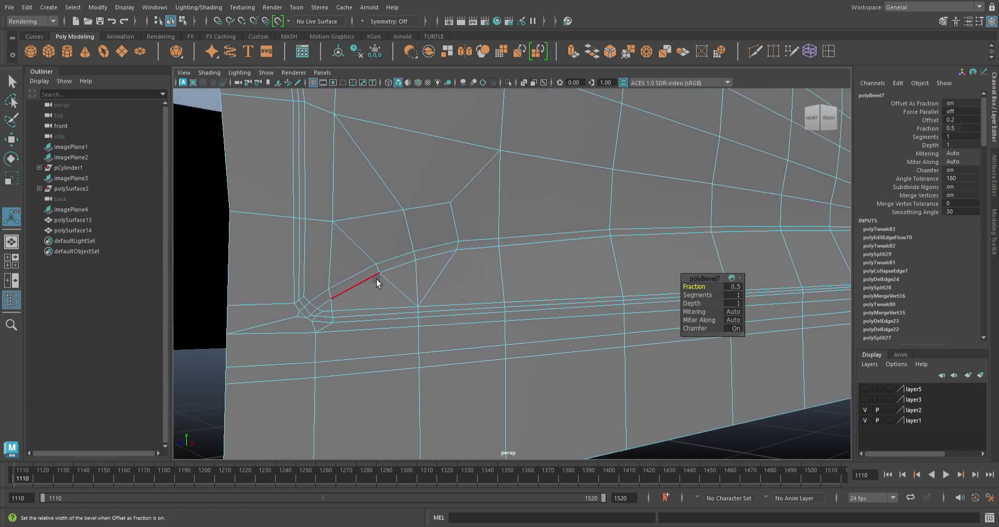
key("w")
middle_click_drag(762, 208, 760, 211, "ctrl+shift")
left_click(481, 247)
left_click(667, 225)
left_click(461, 362)
right_click_drag(484, 422, 441, 368, "shift")
mouse_move(441, 368)
left_mouse_down("alt")
mouse_move(480, 289)
mouse_move(531, 287)
left_mouse_up("alt")
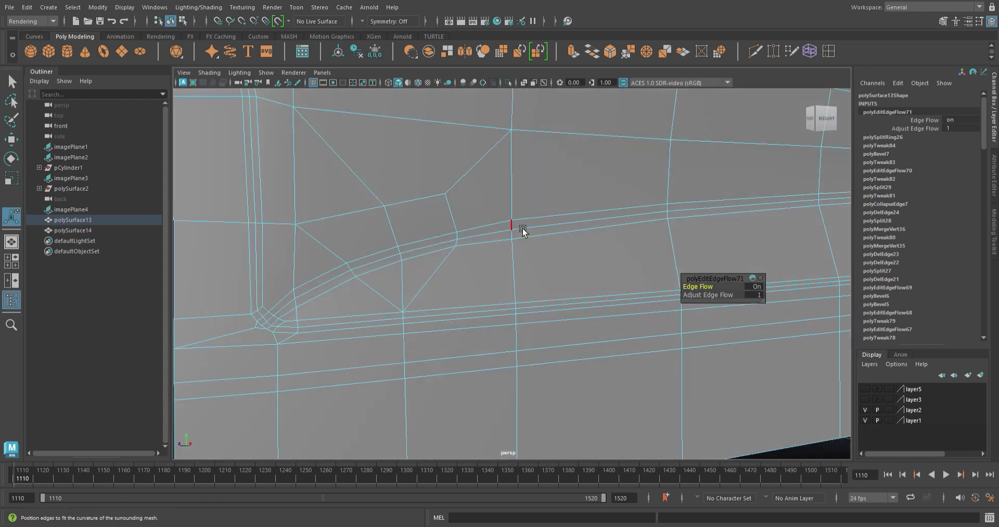
- Slide the vertical band edge loop leftward and the corner vertex up its edge
key("q")
left_click(516, 240)
key("y")
middle_click_drag(502, 324, 494, 321)
mouse_move(492, 360)
left_mouse_down("alt")
mouse_move(464, 326)
mouse_move(438, 387)
mouse_move(525, 276)
mouse_move(528, 375)
mouse_move(531, 320)
mouse_move(380, 177)
mouse_move(548, 285)
mouse_move(486, 263)
mouse_move(531, 308)
mouse_move(475, 305)
mouse_move(461, 279)
left_mouse_up("alt")
key("w")
left_click(482, 261)
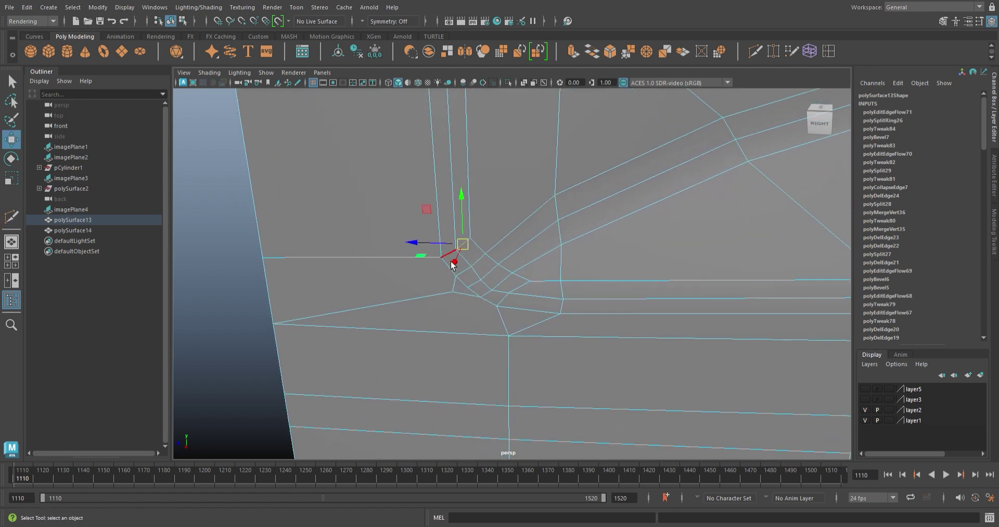
mouse_move(451, 258)
middle_mouse_down("shift")
mouse_move(464, 185)
mouse_move(475, 207)
middle_mouse_up("shift")
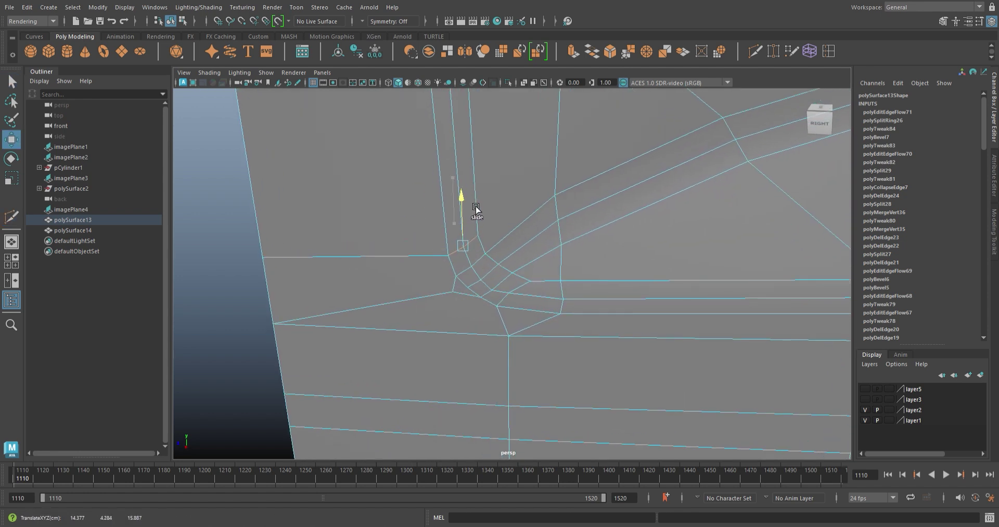
- Apply Edit Edge Flow to the short corner edges and the long lower edge
key("q")
left_click(473, 256)
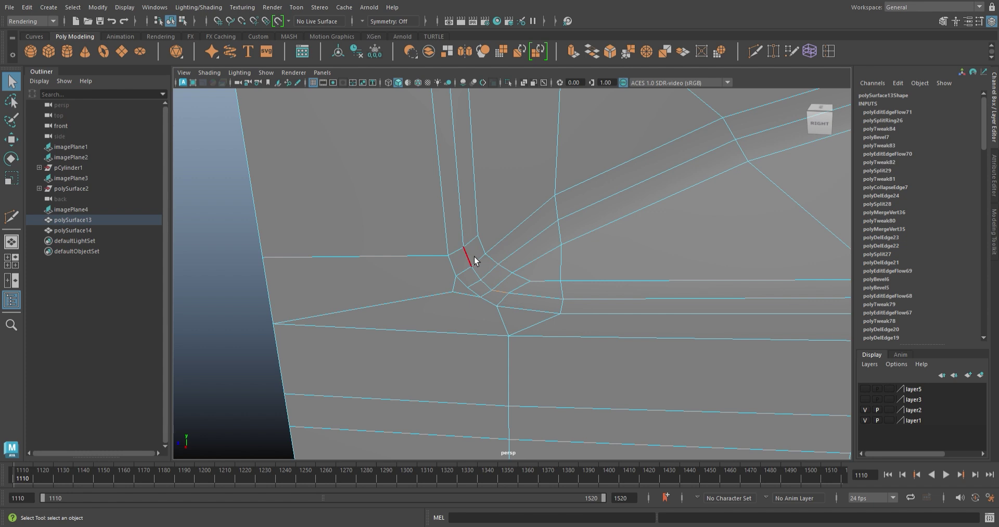
right_click_drag(473, 290, 473, 364, "shift")
mouse_move(473, 364)
left_mouse_down("alt")
mouse_move(496, 316)
mouse_move(468, 264)
left_mouse_up("alt")
left_click(469, 241)
left_click(488, 263)
key("g")
left_click(478, 336)
key("g")
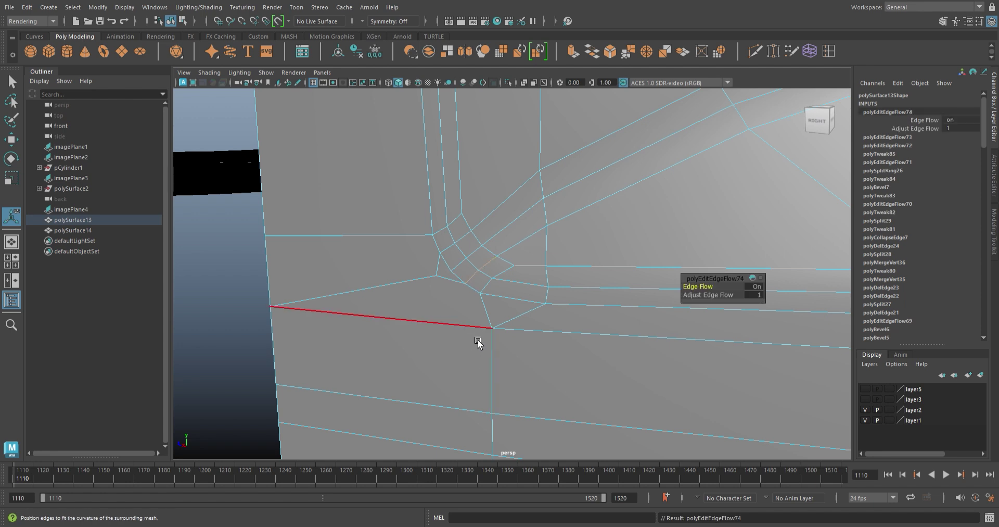
scroll(502, 308, "up", 3)
scroll(507, 317, "up", 3)
scroll(506, 317, "down", 5)
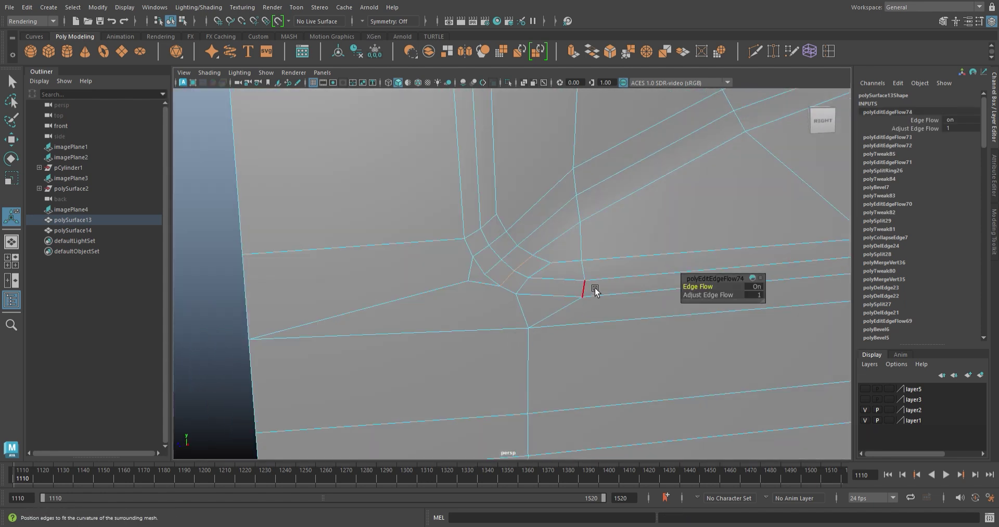
- Shift the lower edge right, then pick the diagonal edge and a band edge above the corner
key("w")
mouse_move(579, 297)
middle_mouse_down("shift")
mouse_move(561, 278)
mouse_move(533, 287)
middle_mouse_up("shift")
mouse_move(546, 288)
left_mouse_down("alt")
mouse_move(486, 296)
mouse_move(524, 289)
mouse_move(559, 232)
mouse_move(555, 308)
mouse_move(538, 317)
left_mouse_up("alt")
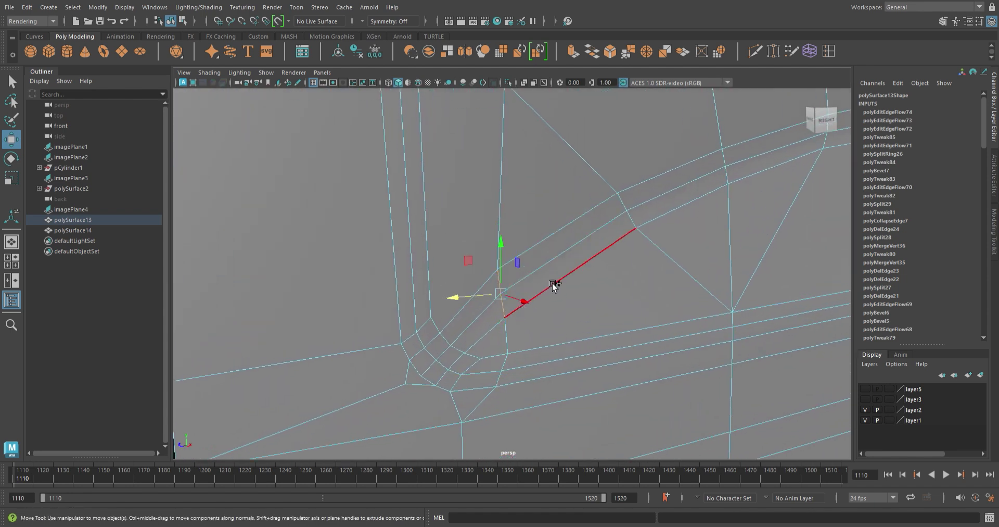
left_click(552, 346)
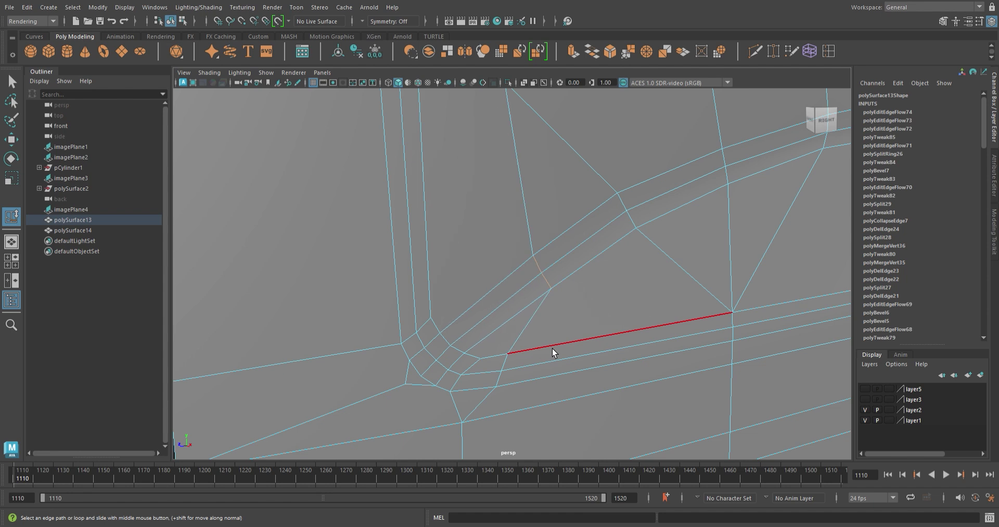
right_click_drag(529, 348, 492, 270, "alt")
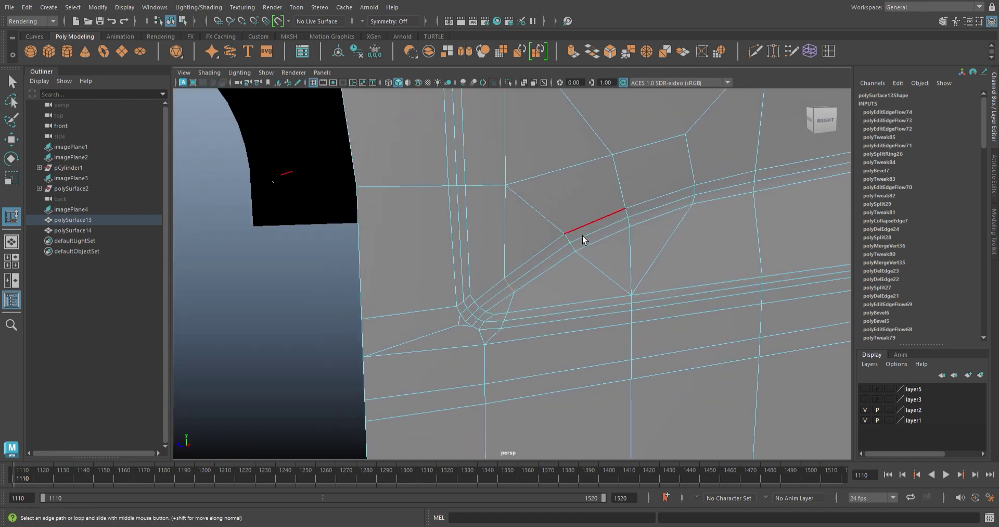
mouse_move(570, 269)
right_mouse_down("alt")
mouse_move(563, 256)
mouse_move(589, 255)
right_mouse_up("alt")
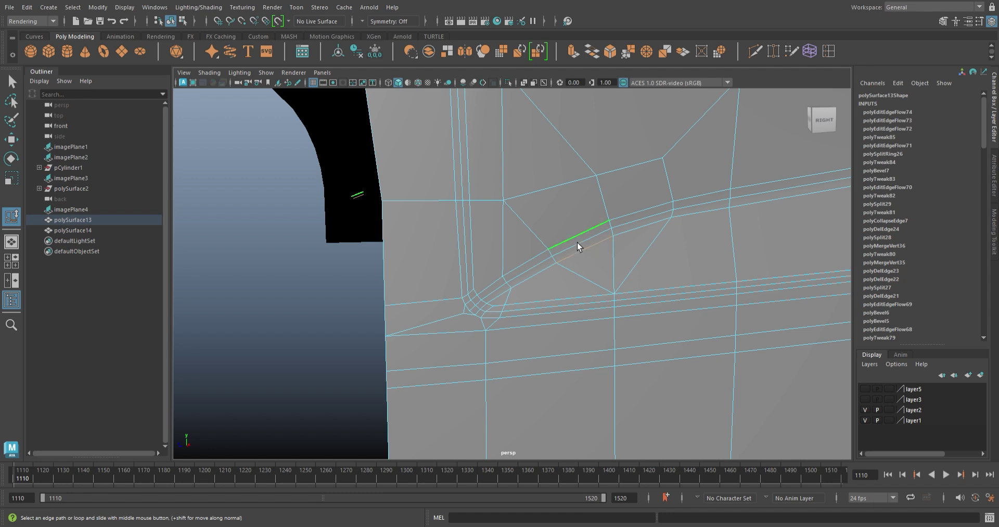
left_click(640, 216)
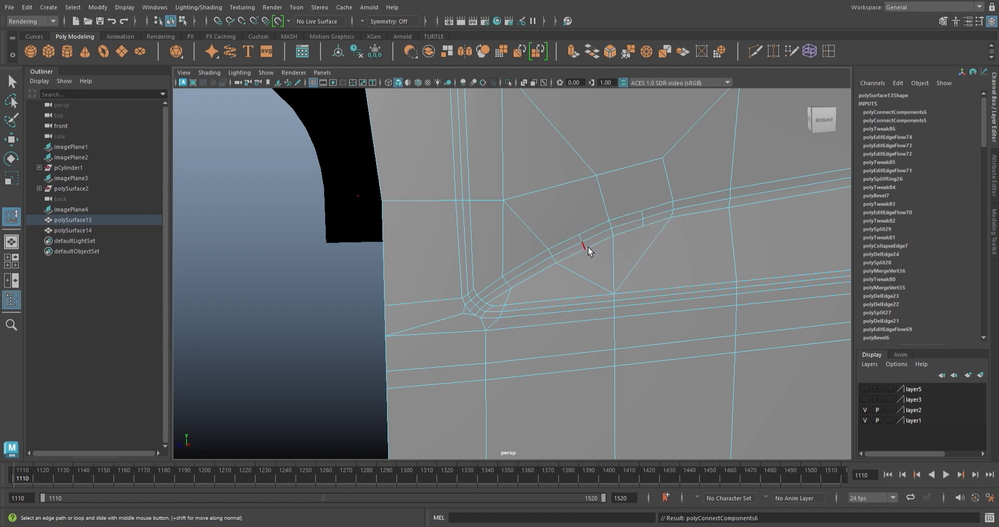
- Apply Edit Edge Flow to neighbouring edges along the bevelled arch band
left_click(651, 223)
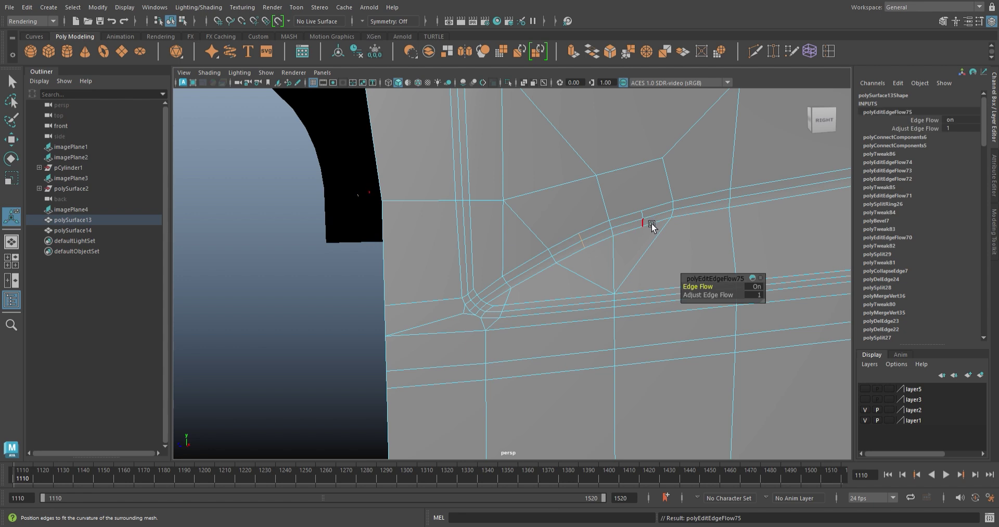
key("t")
key("ctrl+e")
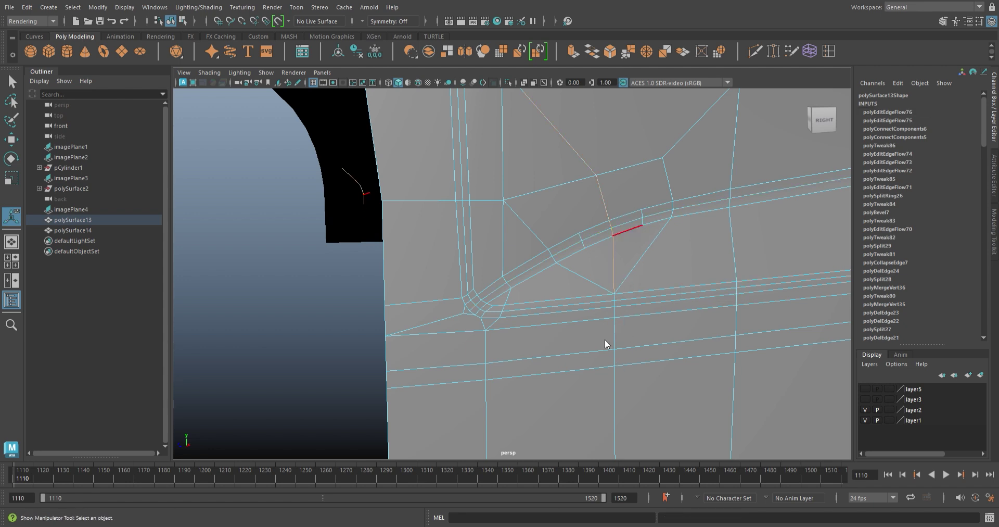
key("ctrl+e")
mouse_move(613, 286)
left_mouse_down("alt")
mouse_move(593, 312)
mouse_move(540, 316)
left_mouse_up("alt")
mouse_move(539, 315)
middle_mouse_down("alt")
mouse_move(566, 351)
mouse_move(483, 300)
middle_mouse_up("alt")
- Turn off the smooth preview and pick a vertex on the band
key("1")
key("F9")
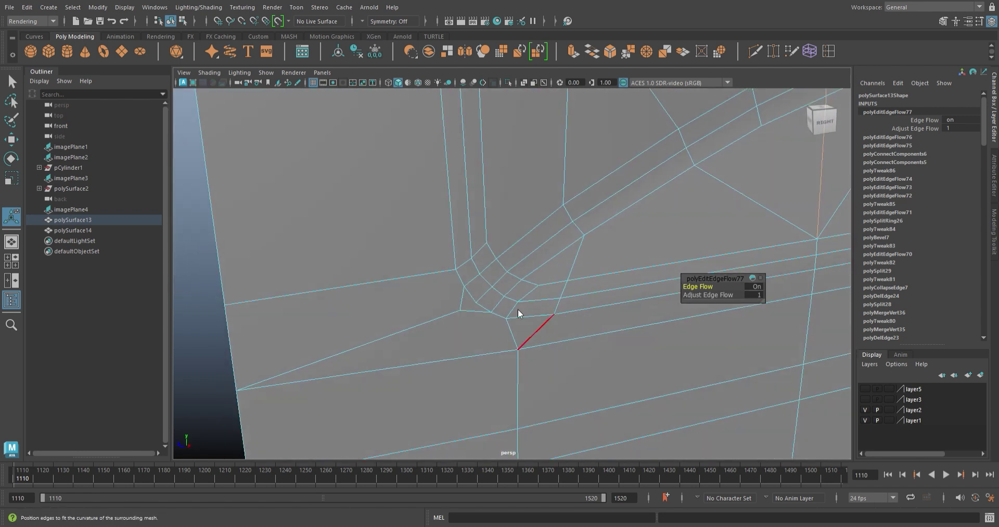
key("w")
left_click(515, 313)
mouse_move(498, 311)
right_mouse_down("alt")
mouse_move(355, 214)
mouse_move(577, 328)
right_mouse_up("alt")
left_click_drag(653, 274, 531, 243, "alt")
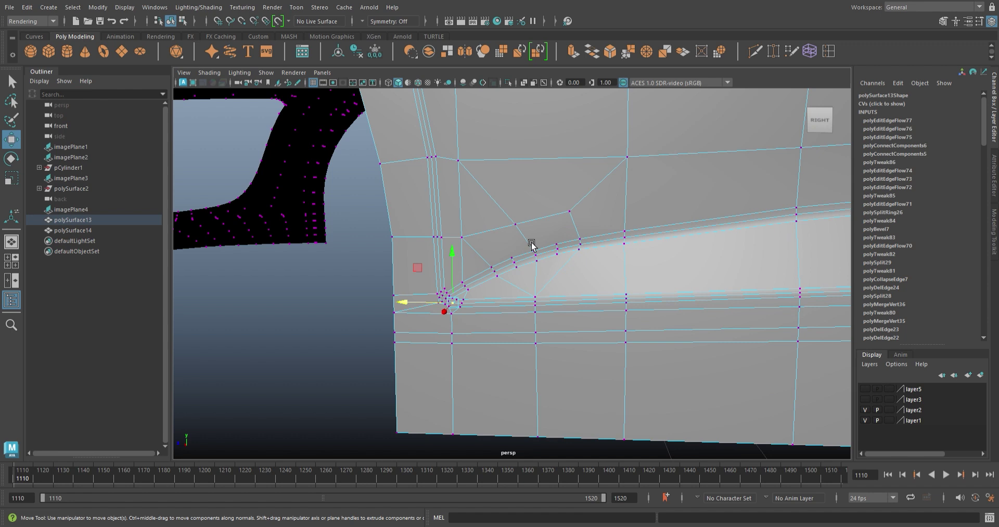
mouse_move(531, 244)
right_mouse_down("alt")
mouse_move(548, 328)
mouse_move(579, 218)
right_mouse_up("alt")
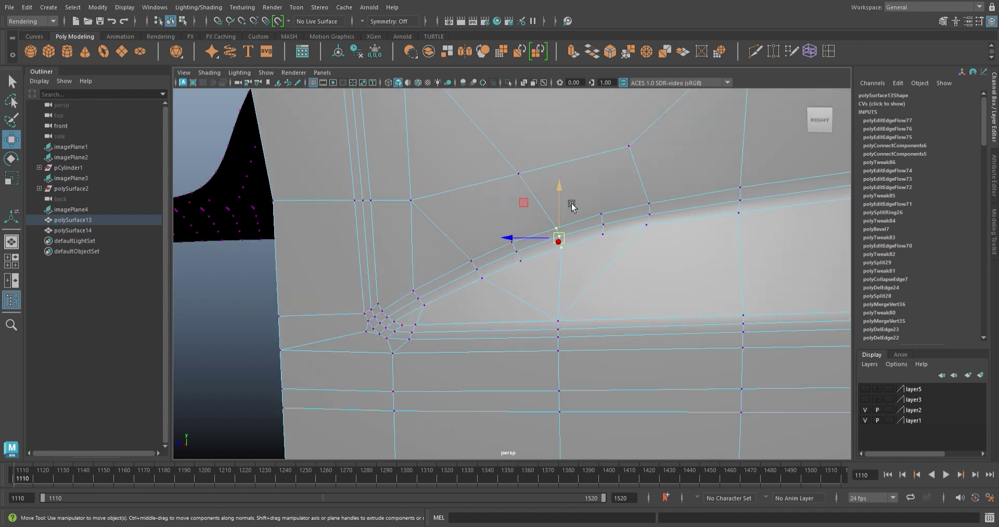
- Select the band edge loop and slide its vertices along their edges to even the curve
key("F10")
left_click(584, 239)
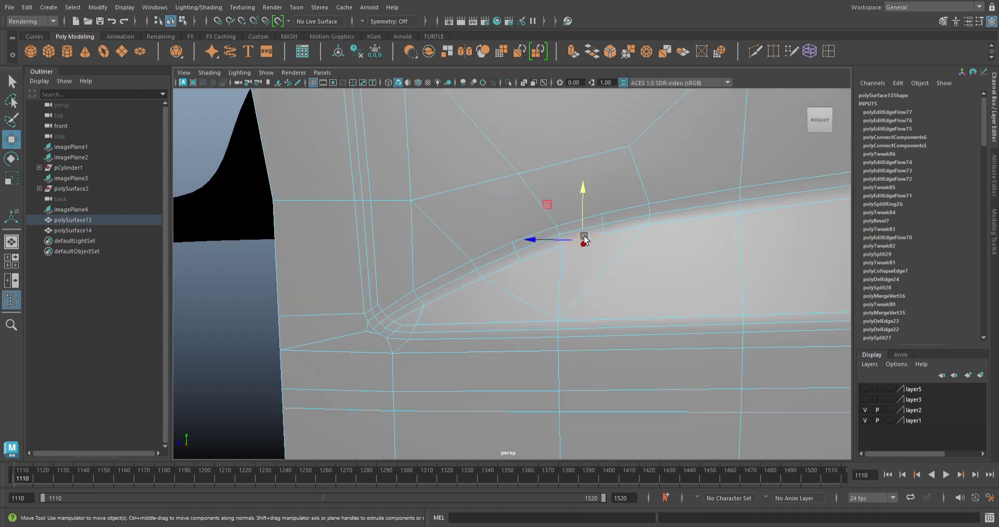
key("q")
double_click(584, 233)
right_click_drag(564, 281, 626, 286, "alt")
key("F9")
key("w")
left_click_drag(575, 182, 587, 194)
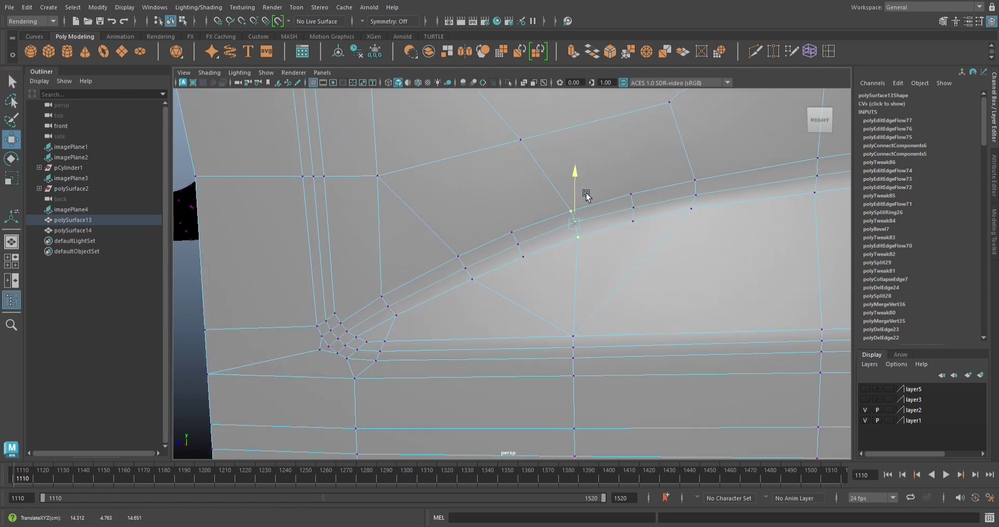
- Start a Multi-Cut to trace a new edge below the corner
left_click(752, 53)
mouse_move(636, 195)
left_mouse_down("alt")
mouse_move(453, 241)
mouse_move(504, 253)
left_mouse_up("alt")
middle_click_drag(505, 253, 499, 198, "alt")
- Multi-Cut two new edges into the faces beside the arch corner
right_click_drag(500, 198, 441, 291, "alt")
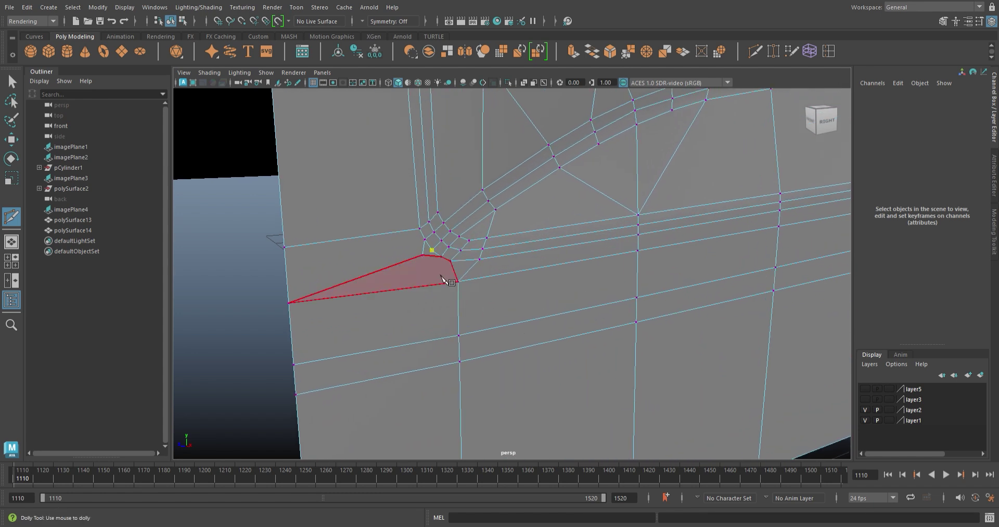
right_click_drag(405, 263, 407, 276, "alt")
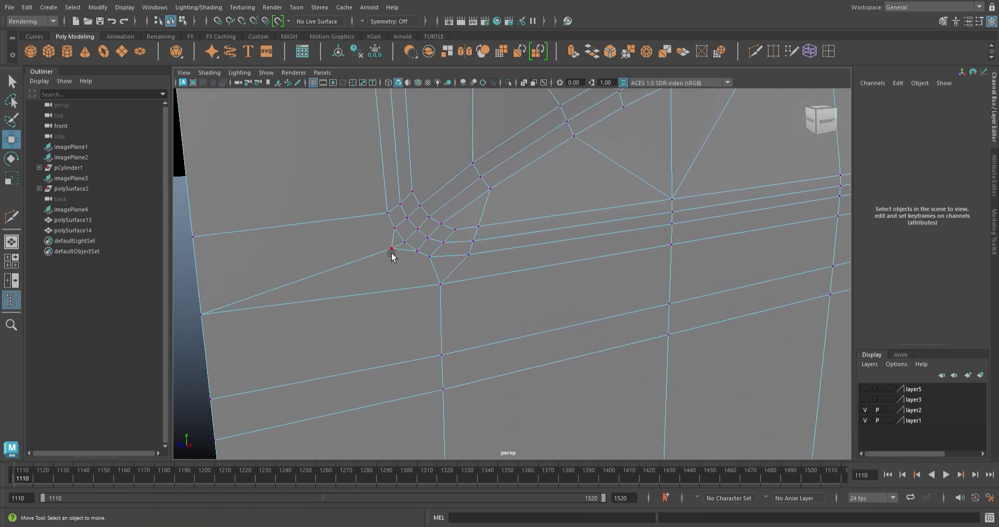
left_click_drag(392, 253, 426, 260, "alt")
left_click(770, 55)
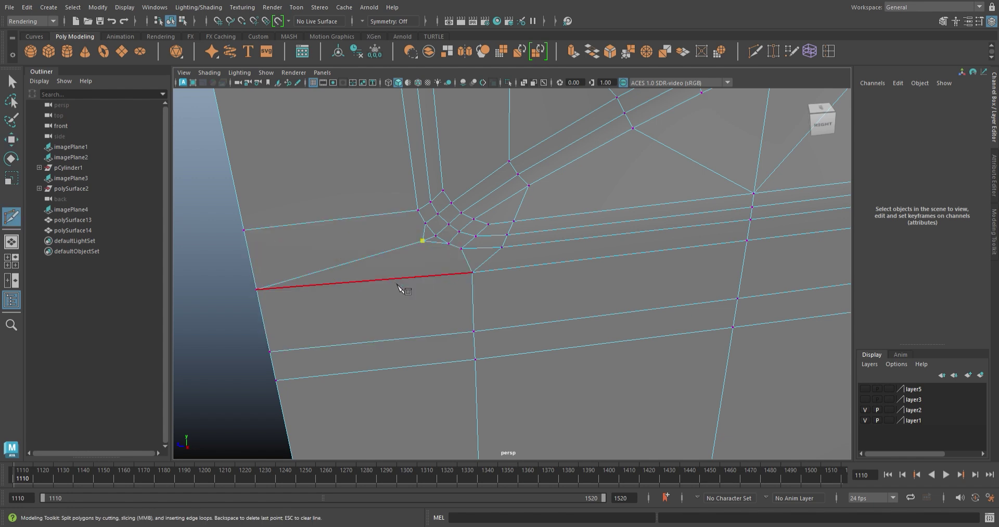
scroll(394, 308, "down", 3)
key("Return")
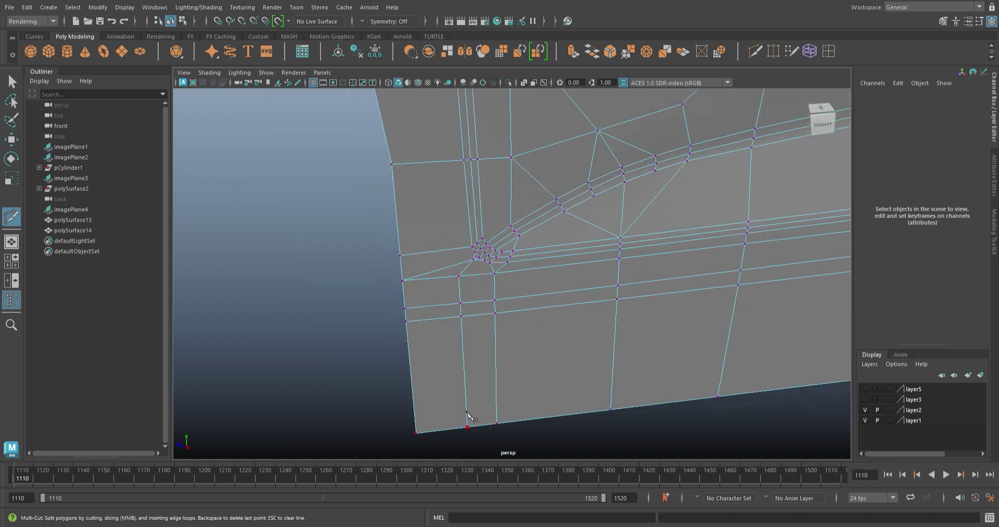
scroll(461, 341, "up", 3)
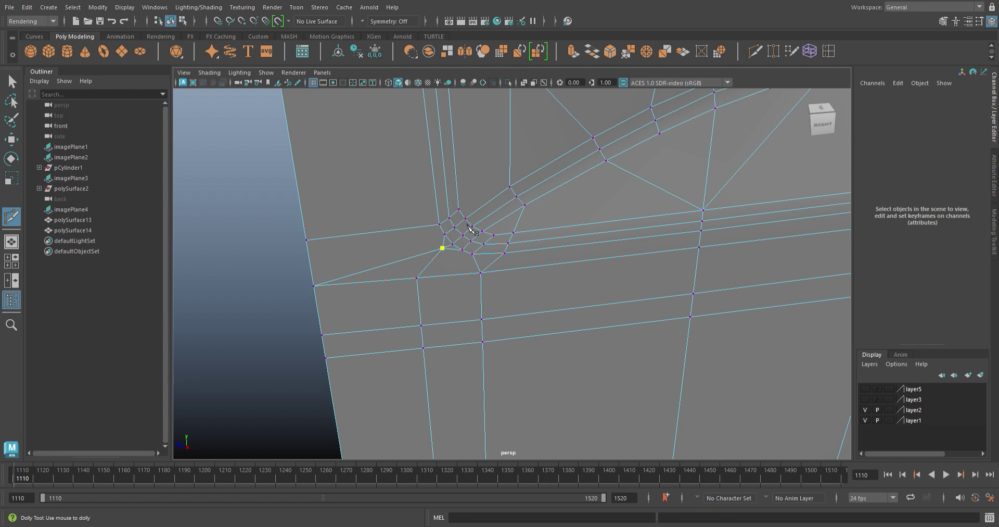
key("Return")
- Delete the long diagonal edge and slide a nearby vertex left along its edge
key("w")
scroll(395, 277, "up", 2)
left_click(368, 250)
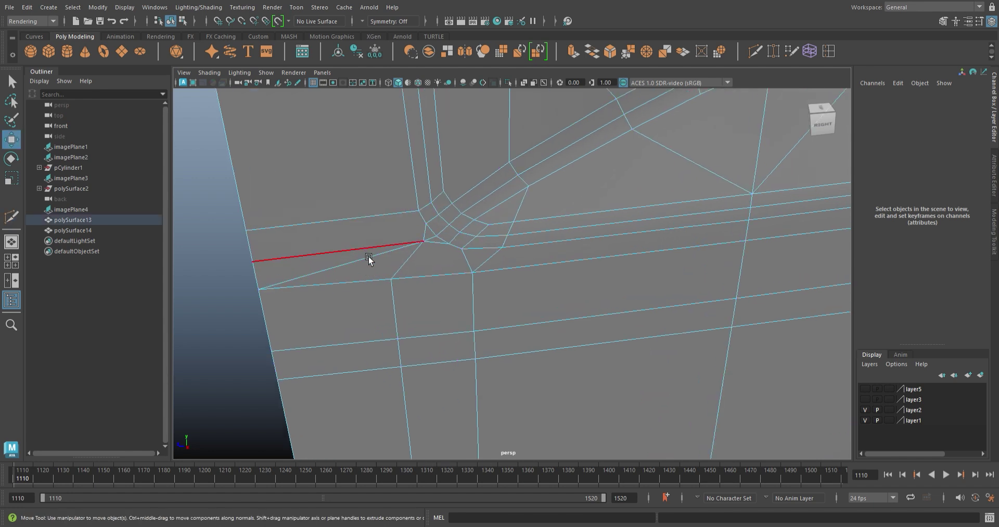
key("Delete")
left_click(424, 241)
middle_click_drag(446, 253, 356, 260, "shift")
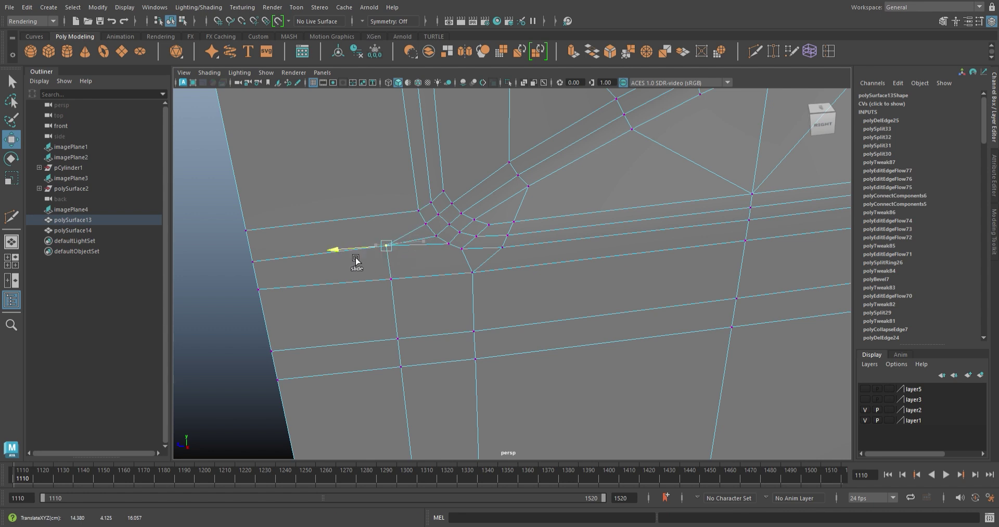
- Slide the rear arch-corner edge loop to a new position on the side panel
scroll(411, 276, "down", 3)
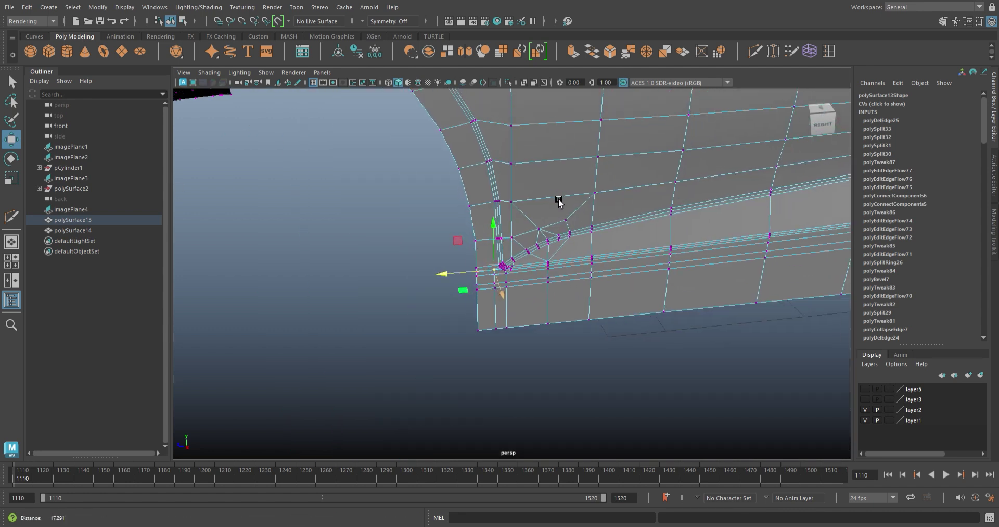
scroll(552, 358, "up", 3)
scroll(552, 358, "down", 3)
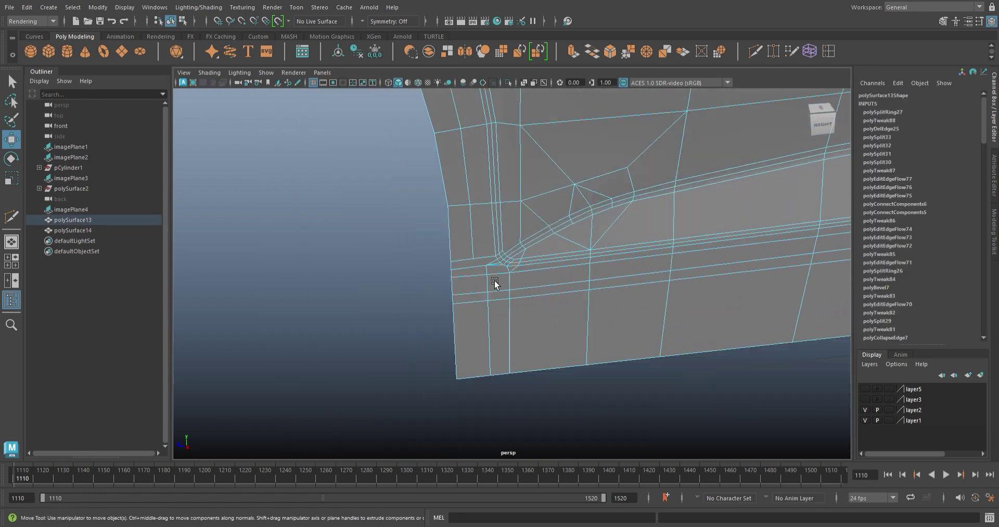
key("shift+x")
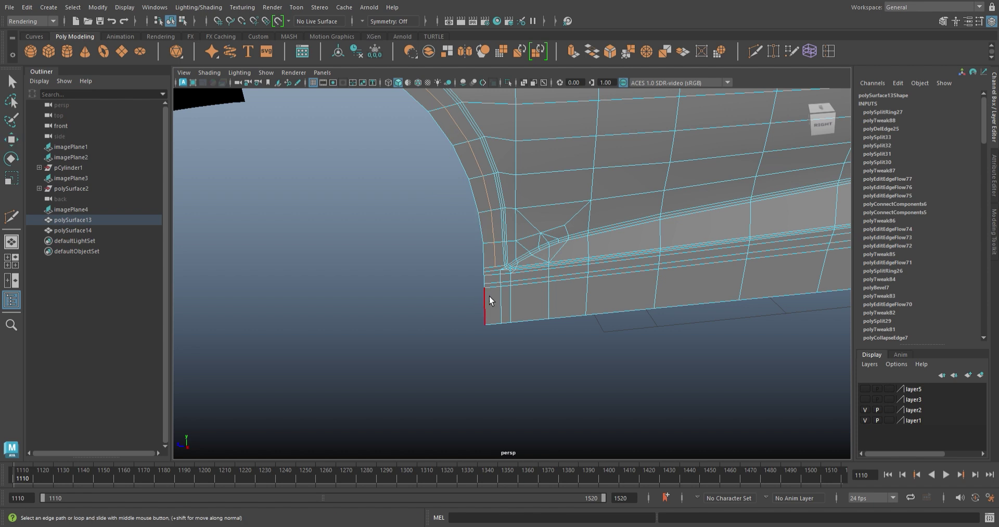
scroll(502, 313, "down", 5)
scroll(542, 338, "up", 5)
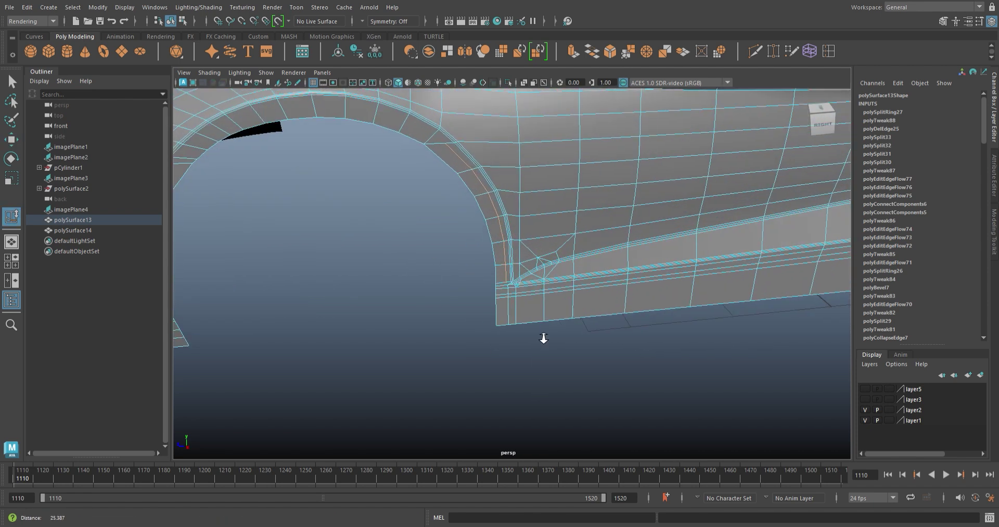
scroll(480, 307, "up", 2)
mouse_move(479, 307)
left_mouse_down("alt")
mouse_move(480, 257)
mouse_move(479, 309)
left_mouse_up("alt")
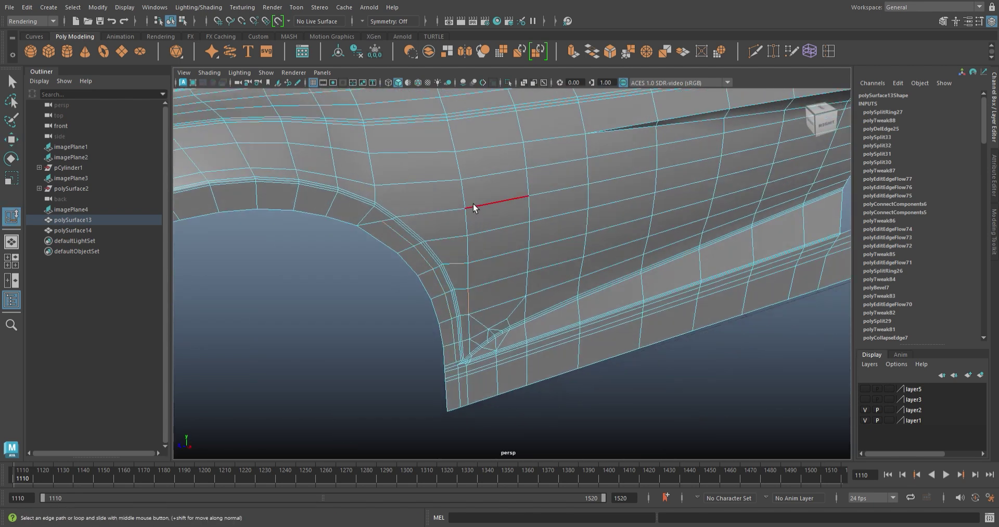
middle_click_drag(439, 253, 454, 270)
mouse_move(437, 271)
left_mouse_down("alt")
mouse_move(468, 290)
mouse_move(556, 217)
left_mouse_up("alt")
- Multi-Cut a new edge above the arch and delete the stray curved edge
left_click(763, 55)
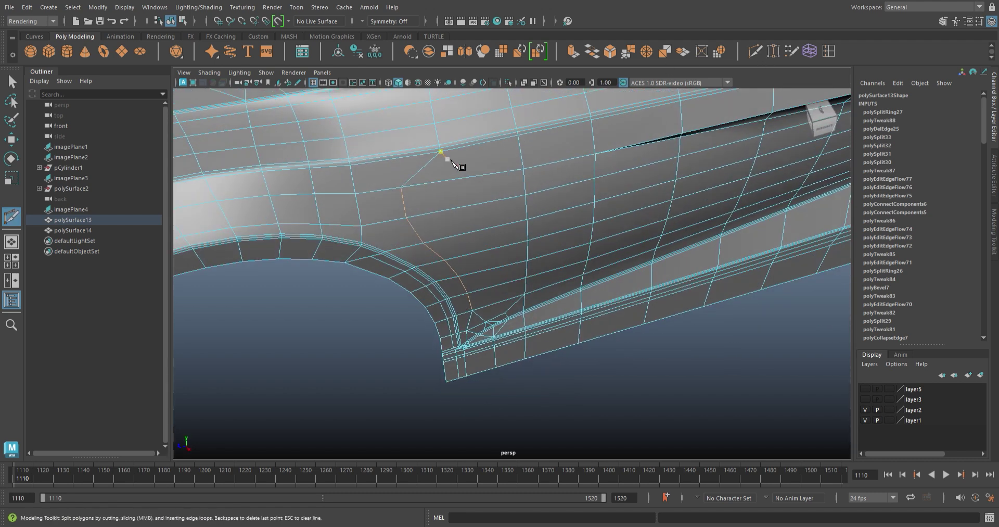
key("w")
left_click(438, 267)
key("ctrl+Delete")
mouse_move(397, 319)
left_mouse_down("alt")
mouse_move(431, 315)
mouse_move(550, 172)
left_mouse_up("alt")
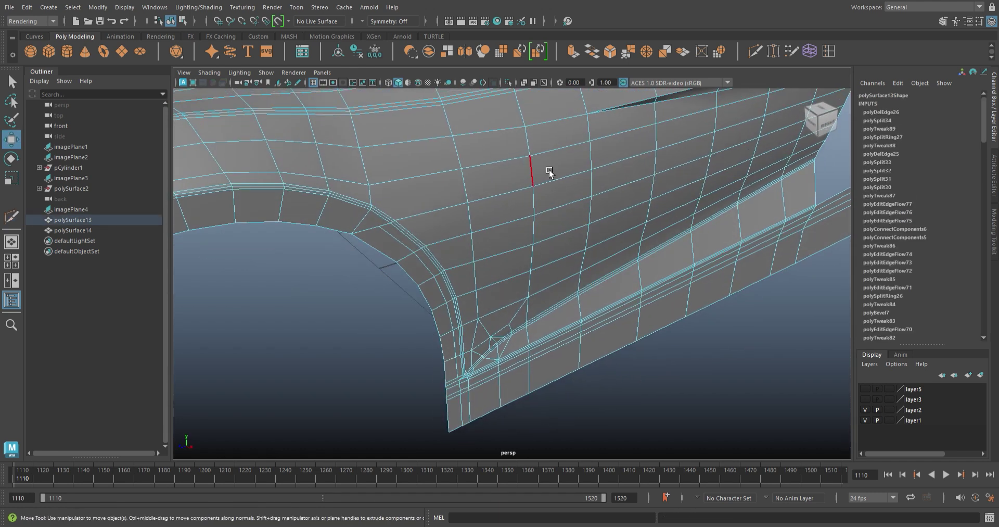
- Slide the vertical edge loop into place and return to object mode
right_click_drag(523, 342, 517, 347, "shift")
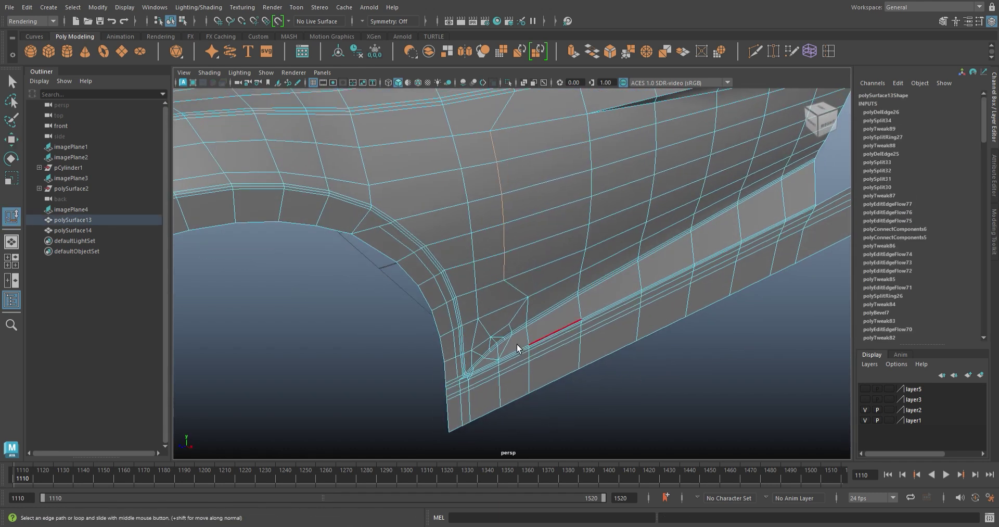
mouse_move(523, 347)
left_mouse_down("alt")
mouse_move(497, 340)
mouse_move(518, 352)
left_mouse_up("alt")
key("F8")
mouse_move(726, 361)
left_mouse_down("alt")
mouse_move(498, 329)
mouse_move(416, 330)
mouse_move(369, 307)
left_mouse_up("alt")
mouse_move(370, 307)
right_mouse_down("alt")
mouse_move(360, 297)
mouse_move(376, 339)
mouse_move(650, 308)
right_mouse_up("alt")
- Apply Edit Edge Flow to two edges at the arch-skirt junction
right_click_drag(531, 268, 600, 346, "alt")
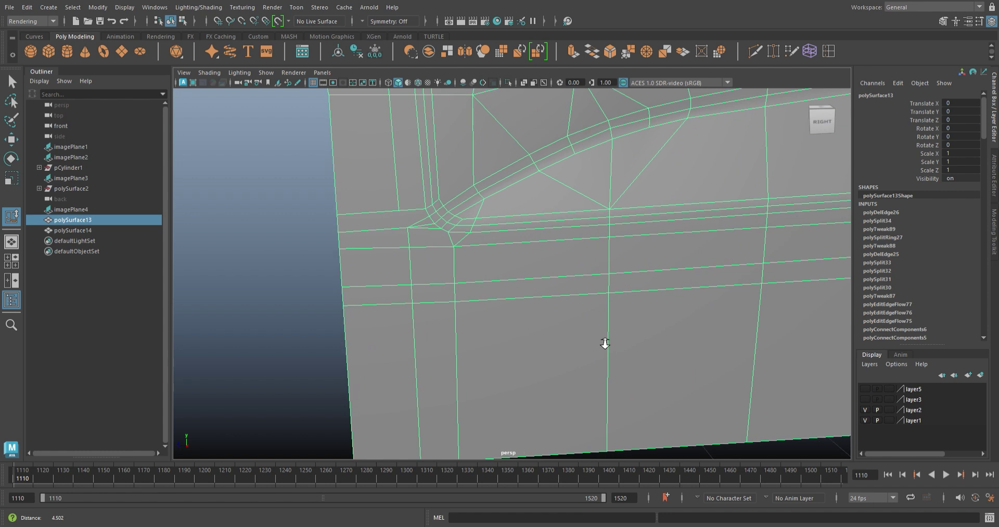
mouse_move(600, 330)
left_mouse_down("alt")
mouse_move(613, 316)
mouse_move(551, 230)
left_mouse_up("alt")
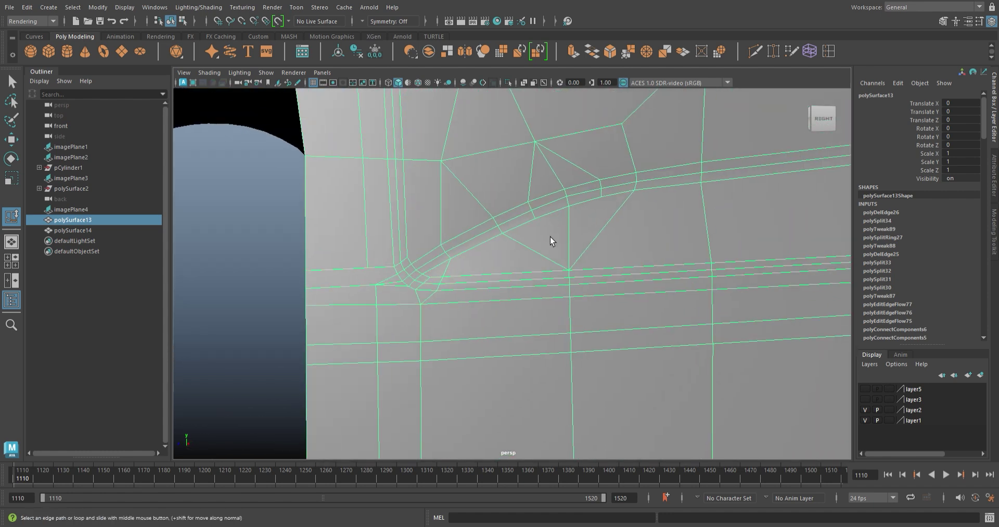
left_click(552, 209)
right_click_drag(532, 308, 557, 261, "shift")
left_click_drag(557, 261, 576, 212, "alt")
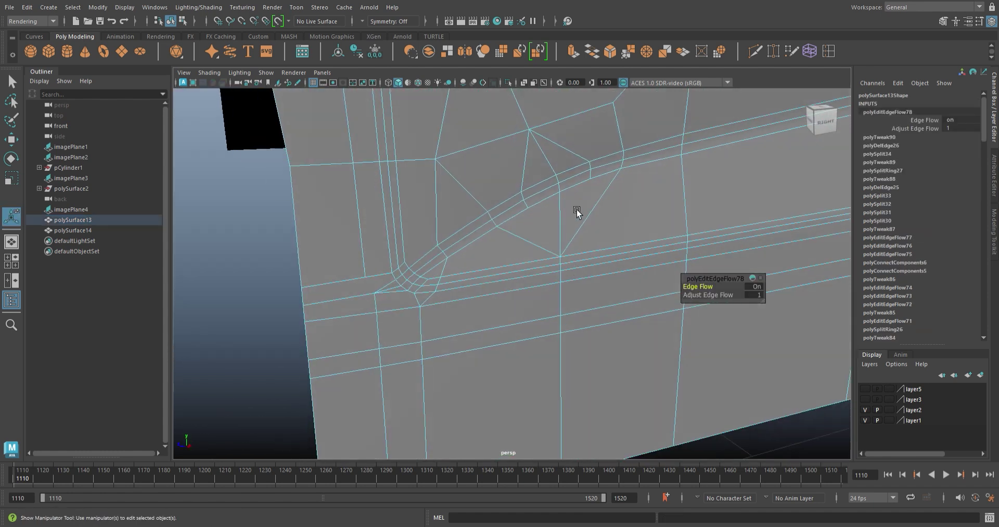
right_click_drag(542, 296, 549, 293, "shift")
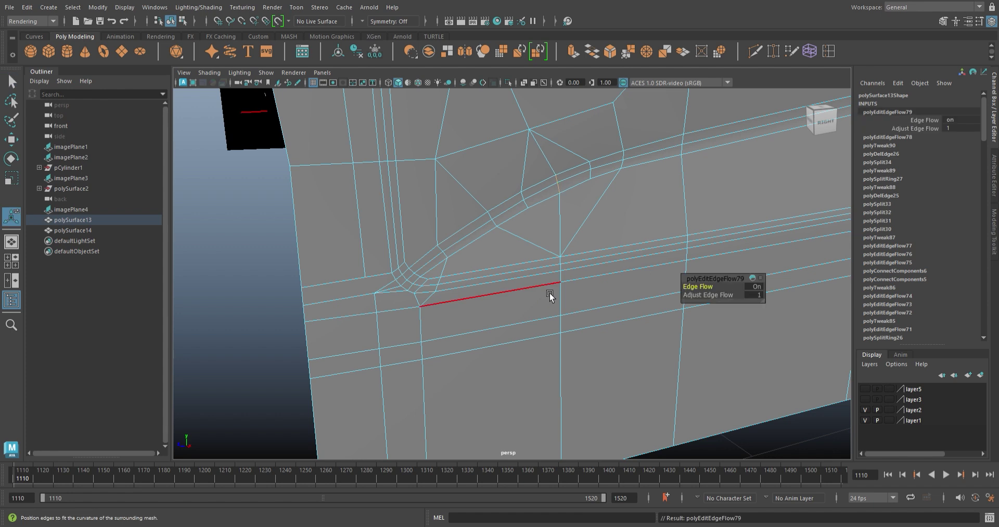
left_click_drag(549, 293, 585, 235, "alt")
- Raise the crease-corner vertex slightly, then reselect polySurface13
key("F9")
left_click(572, 197)
key("w")
left_click_drag(587, 199, 585, 166)
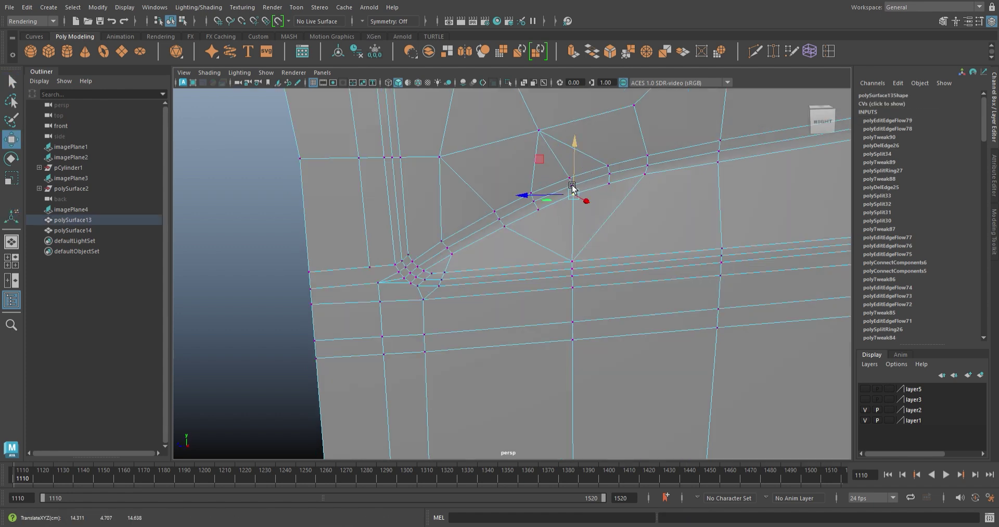
key("F8")
left_click(400, 379)
mouse_move(400, 379)
left_mouse_down("alt")
mouse_move(490, 295)
mouse_move(479, 289)
mouse_move(411, 338)
mouse_move(448, 345)
mouse_move(454, 316)
mouse_move(460, 344)
left_mouse_up("alt")
left_click(469, 379)
mouse_move(469, 380)
left_mouse_down("alt")
mouse_move(475, 401)
mouse_move(444, 395)
mouse_move(497, 270)
left_mouse_up("alt")
- Cancel a Multi-Cut, reselect polySurface13 and frame the wheel-arch corner edges
left_click(769, 54)
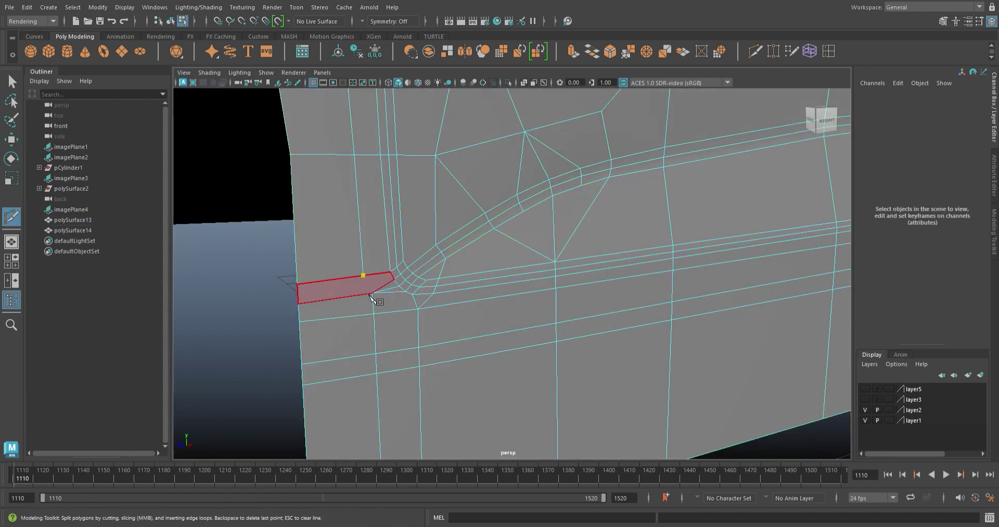
mouse_move(393, 295)
left_mouse_down("alt")
mouse_move(415, 346)
mouse_move(513, 323)
mouse_move(536, 333)
left_mouse_up("alt")
mouse_move(655, 405)
left_mouse_down("alt")
mouse_move(479, 383)
mouse_move(533, 335)
mouse_move(553, 374)
left_mouse_up("alt")
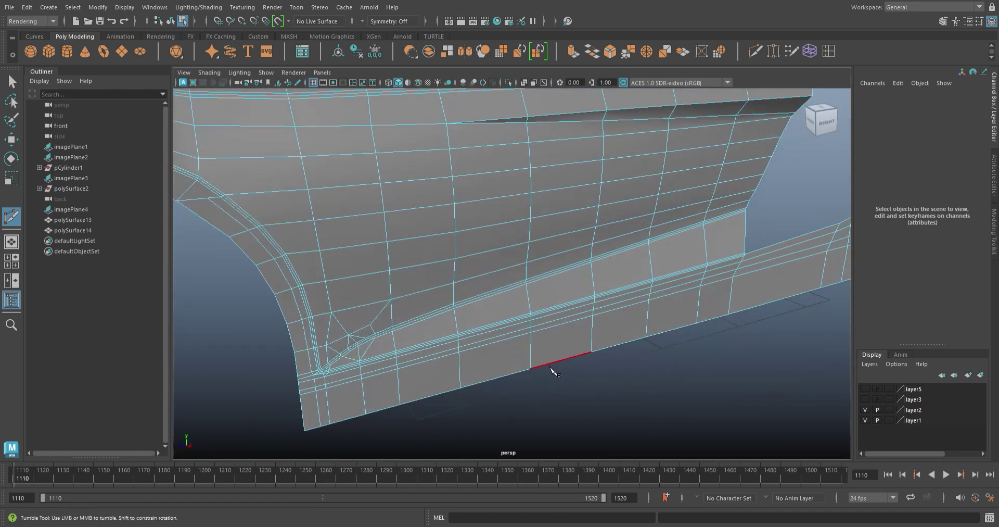
key("w")
mouse_move(647, 379)
left_mouse_down("alt")
mouse_move(611, 393)
mouse_move(523, 383)
mouse_move(551, 352)
mouse_move(579, 349)
left_mouse_up("alt")
left_click(579, 350)
mouse_move(578, 349)
middle_mouse_down("alt")
mouse_move(460, 348)
mouse_move(430, 330)
middle_mouse_up("alt")
mouse_move(430, 329)
left_mouse_down("alt")
mouse_move(440, 336)
mouse_move(397, 290)
mouse_move(553, 366)
mouse_move(446, 327)
left_mouse_up("alt")
scroll(415, 257, "up", 2)
scroll(439, 260, "up", 2)
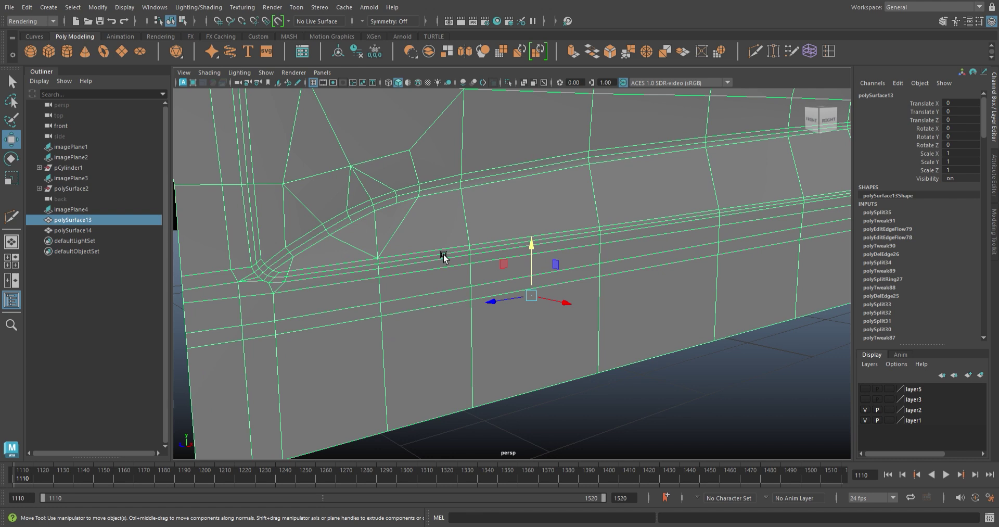
left_click_drag(390, 260, 376, 209, "alt")
- Select two skirt-crease edges, nudge them upward and make them follow the surrounding curvature
key("F10")
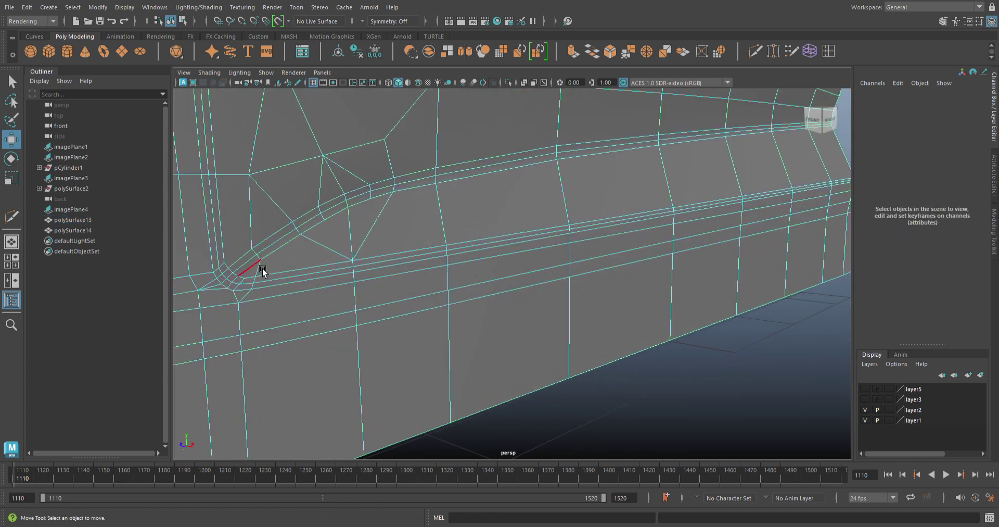
left_click(323, 230)
left_click(367, 208, "shift")
left_click_drag(622, 189, 624, 203, "alt")
mouse_move(693, 133)
left_mouse_down()
mouse_move(717, 123)
mouse_move(386, 262)
left_mouse_up()
scroll(469, 212, "up", 3)
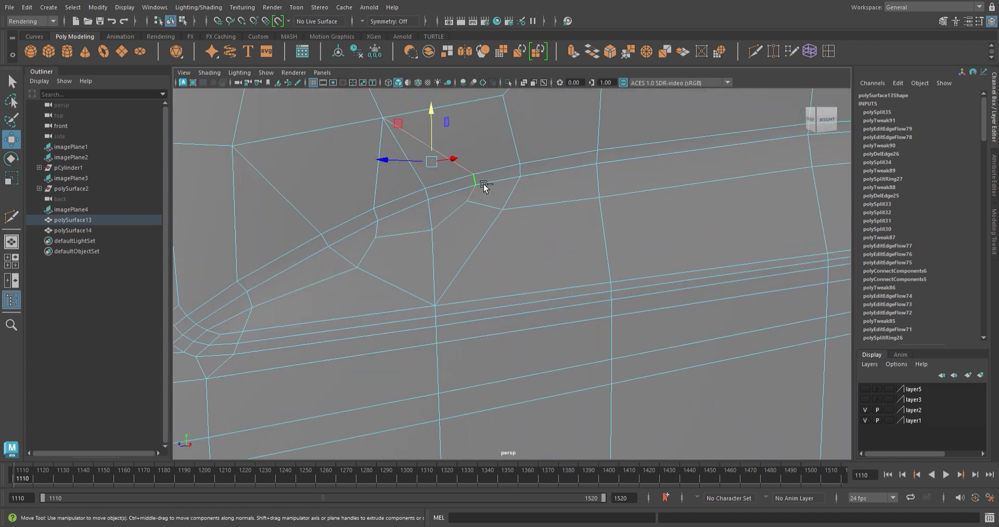
right_click_drag(420, 255, 426, 232, "shift")
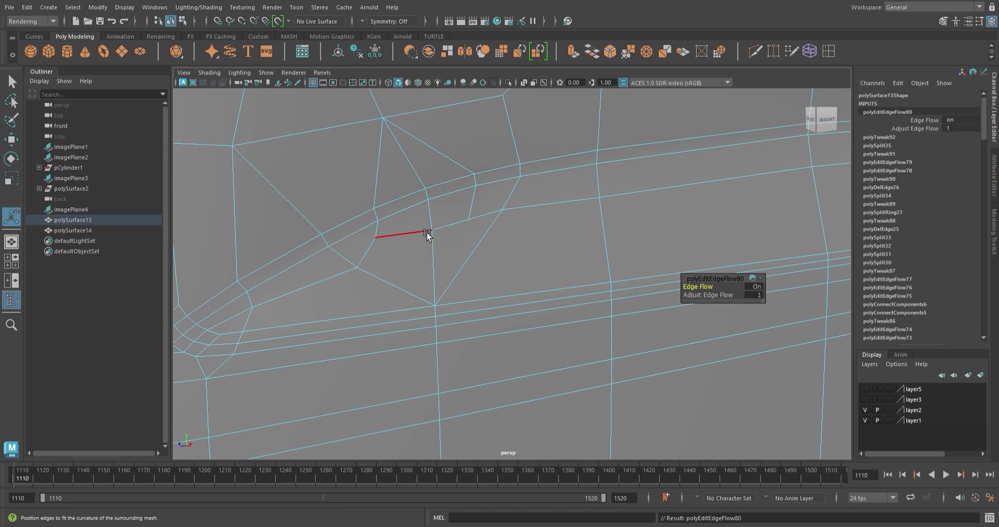
- Apply Edit Edge Flow to the short edge near the arch corner
left_click(387, 229)
right_click_drag(316, 286, 390, 286, "shift")
mouse_move(390, 286)
left_mouse_down("alt")
mouse_move(388, 268)
mouse_move(526, 335)
mouse_move(464, 339)
left_mouse_up("alt")
scroll(379, 329, "up", 10)
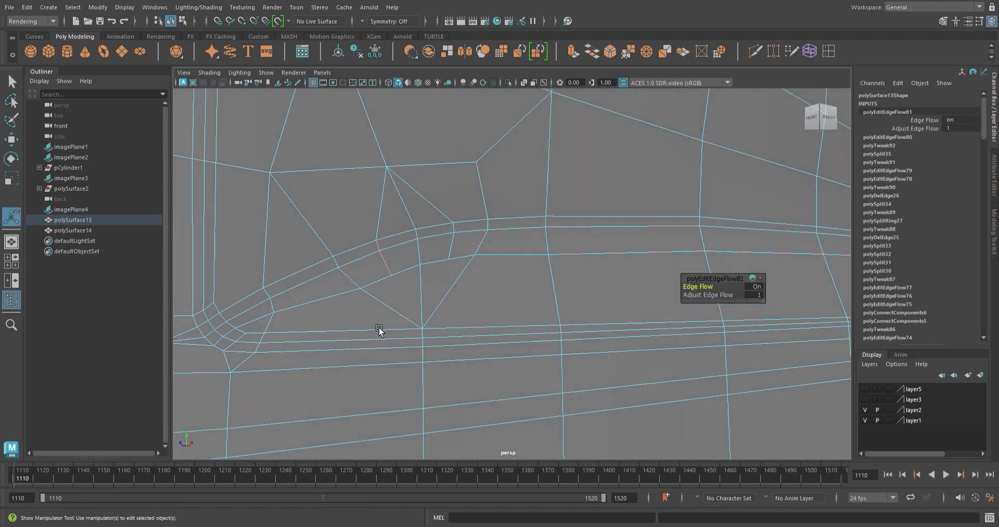
scroll(401, 372, "up", 3)
- Smooth the crease edge loop with edge flow and raise it slightly
double_click(398, 263)
key("w")
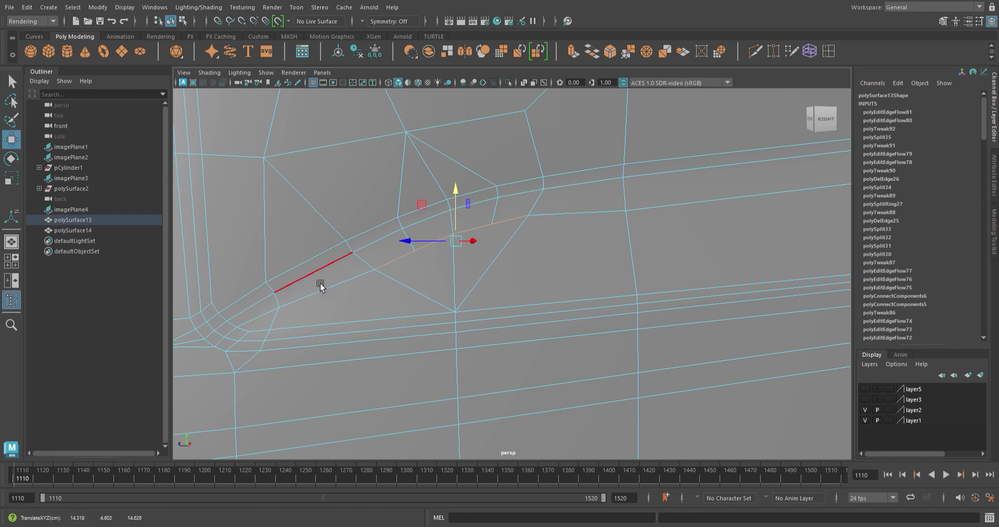
left_click_drag(189, 347, 202, 339, "alt")
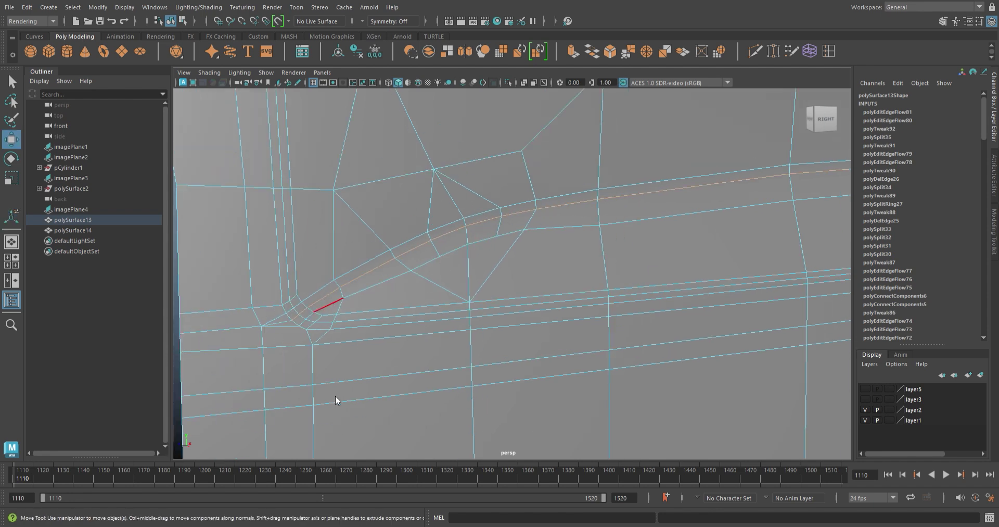
key("g")
left_click_drag(458, 299, 506, 236, "alt")
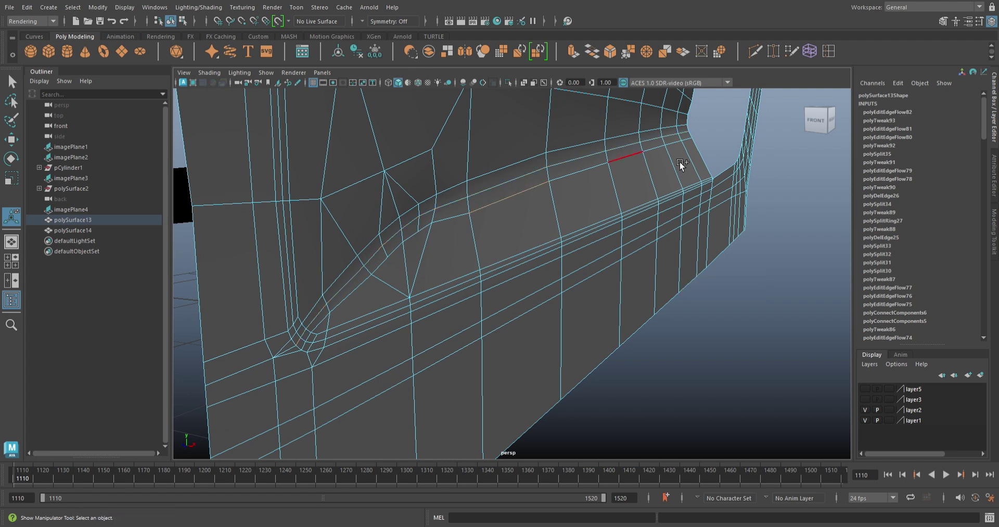
key("w")
left_click_drag(657, 124, 658, 112)
- Smooth the vertical edge loop's curvature with Edit Edge Flow
double_click(562, 214)
key("g")
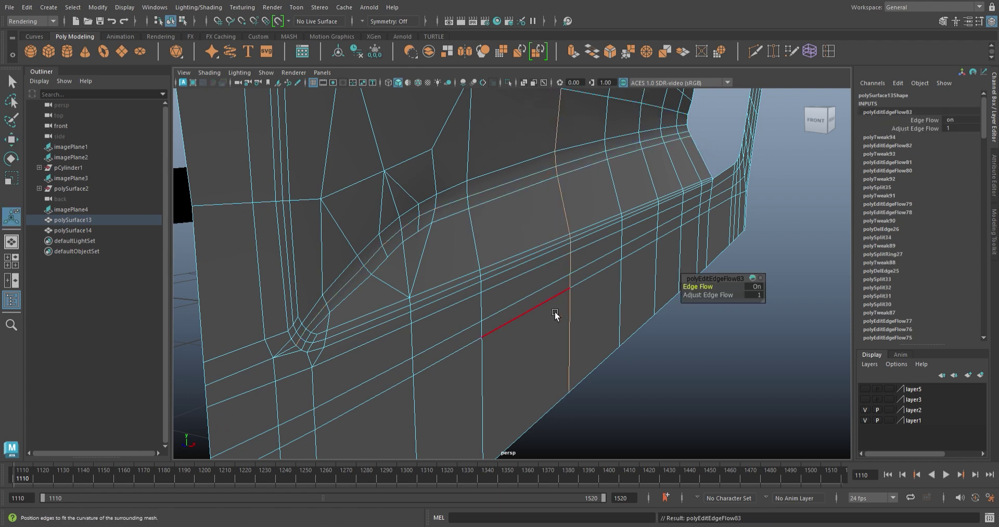
left_click_drag(556, 312, 577, 271, "alt")
mouse_move(577, 271)
right_mouse_down("alt")
mouse_move(379, 170)
mouse_move(562, 270)
mouse_move(583, 271)
right_mouse_up("alt")
mouse_move(583, 271)
left_mouse_down("alt")
mouse_move(600, 251)
mouse_move(515, 289)
left_mouse_up("alt")
- Reselect body shell polySurface13 in edge mode, close in on the arch corner
key("F8")
left_click(637, 302)
mouse_move(636, 301)
left_mouse_down("alt")
mouse_move(267, 274)
mouse_move(589, 319)
mouse_move(493, 337)
mouse_move(508, 380)
mouse_move(542, 403)
mouse_move(562, 386)
mouse_move(460, 317)
mouse_move(427, 339)
left_mouse_up("alt")
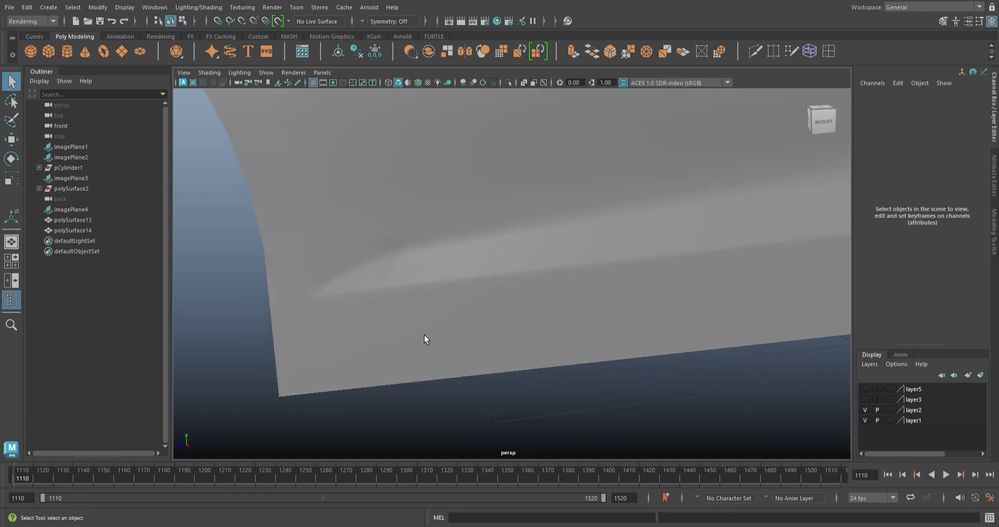
left_click(442, 348)
mouse_move(442, 348)
right_mouse_down("alt")
mouse_move(504, 405)
mouse_move(413, 223)
right_mouse_up("alt")
key("F10")
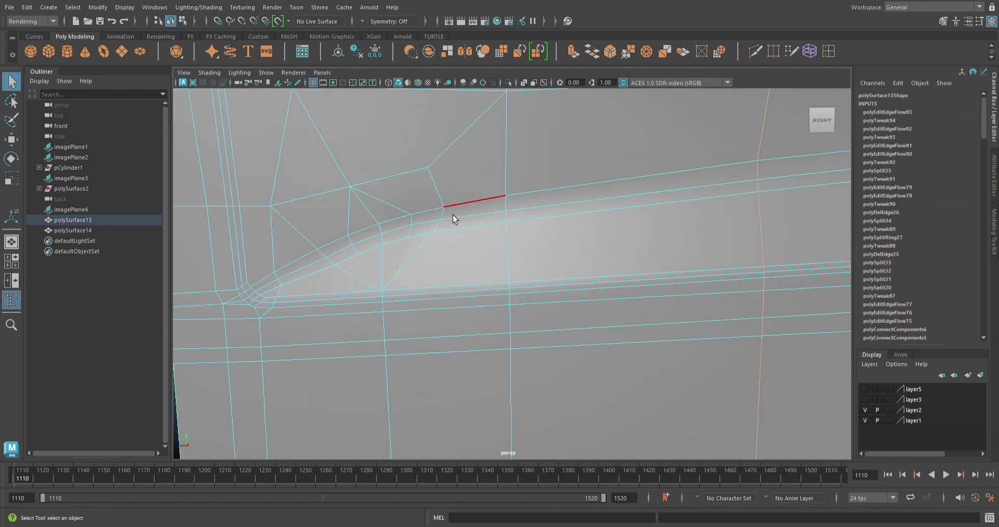
right_click_drag(344, 268, 380, 264, "alt")
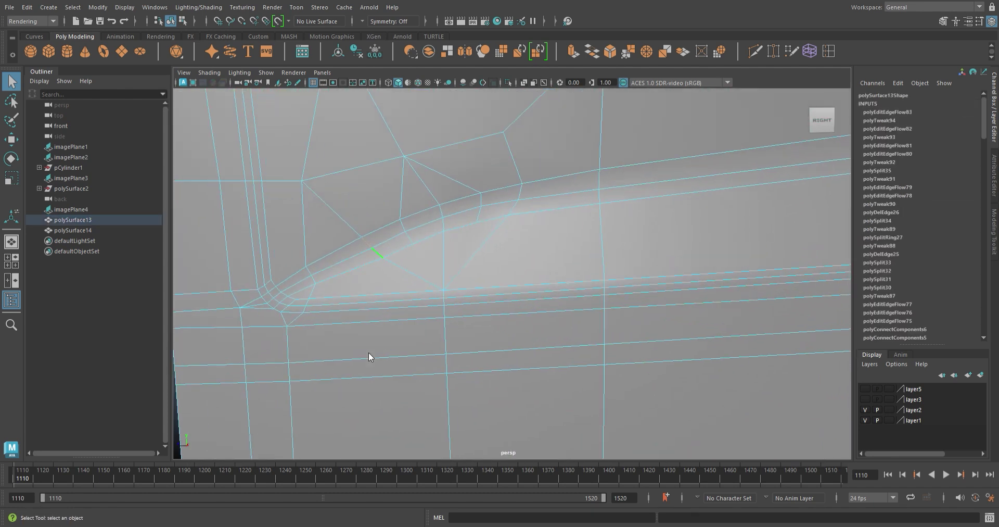
- Edge-flow the diagonal edge, slide it right, re-apply flow, then shift it slightly left
key("g")
key("y")
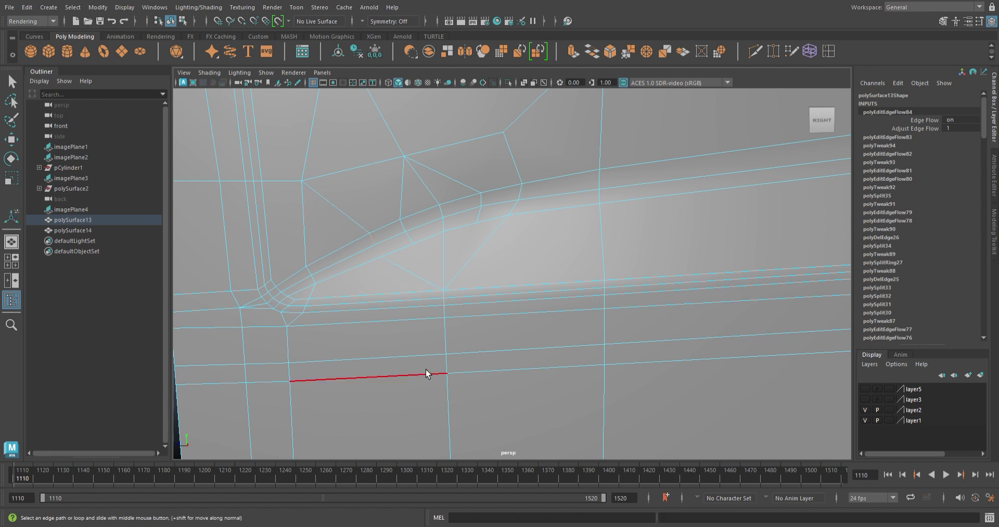
middle_click_drag(524, 208, 500, 328)
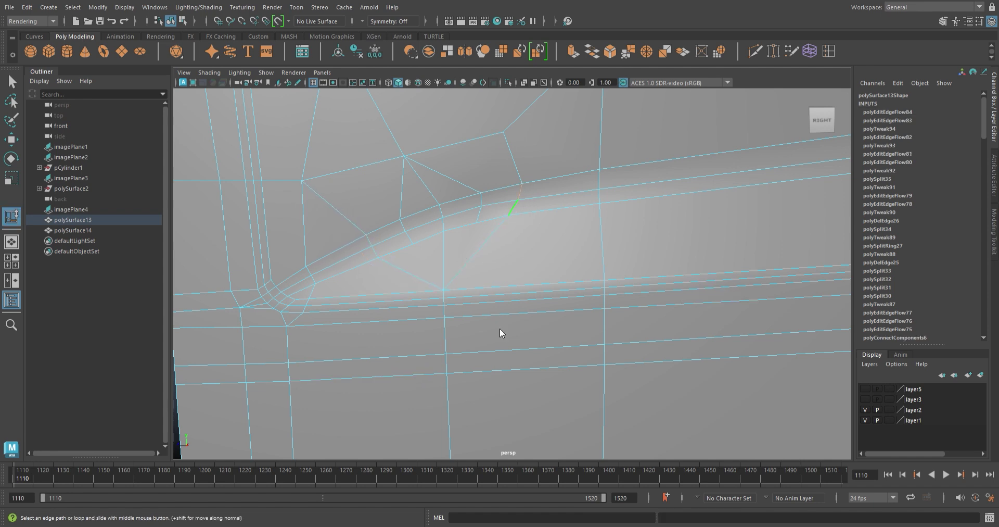
key("g")
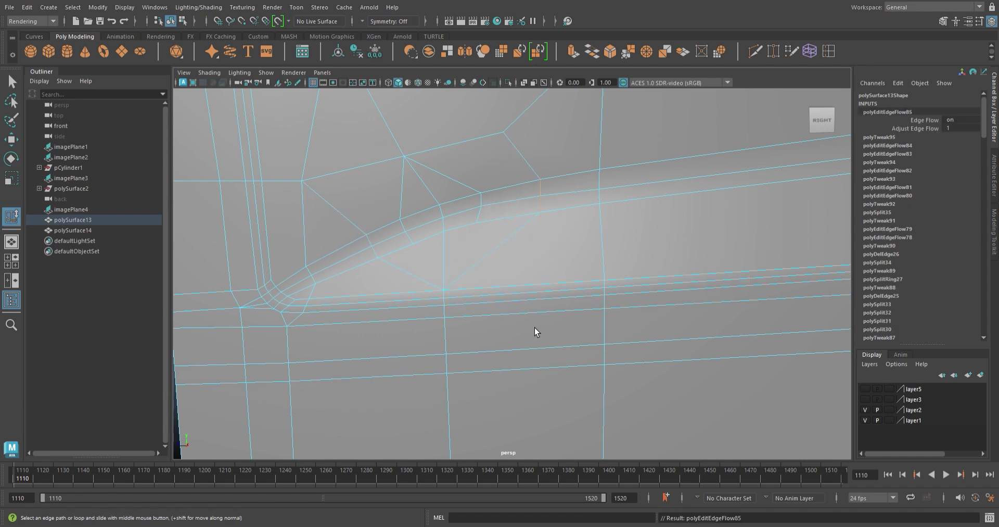
key("w")
left_click_drag(498, 198, 486, 203)
left_click(478, 233)
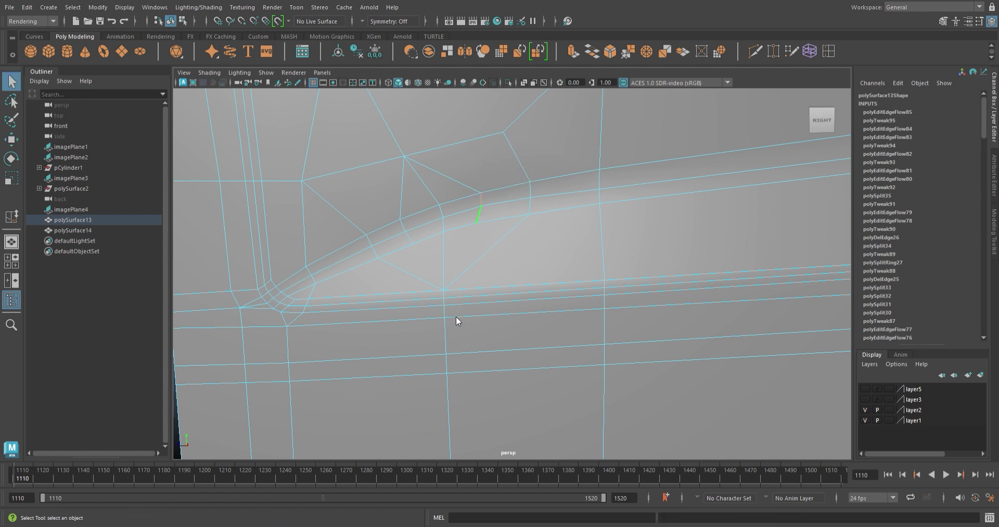
- Apply Edit Edge Flow to each remaining edge around the arch/skirt corner
left_click(403, 225)
key("g")
left_click_drag(414, 252, 445, 219, "alt")
left_click(448, 217)
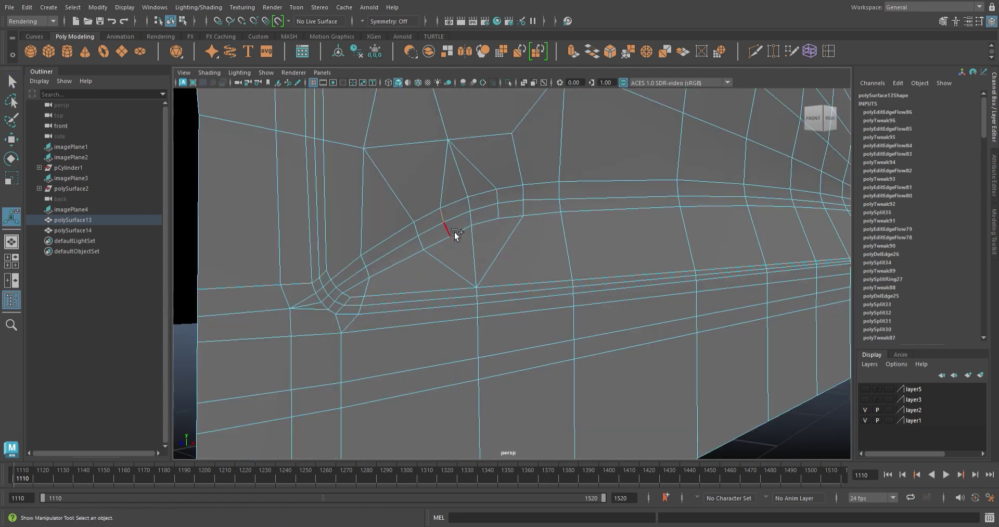
key("g")
left_click_drag(460, 306, 465, 229, "alt")
left_click(463, 228)
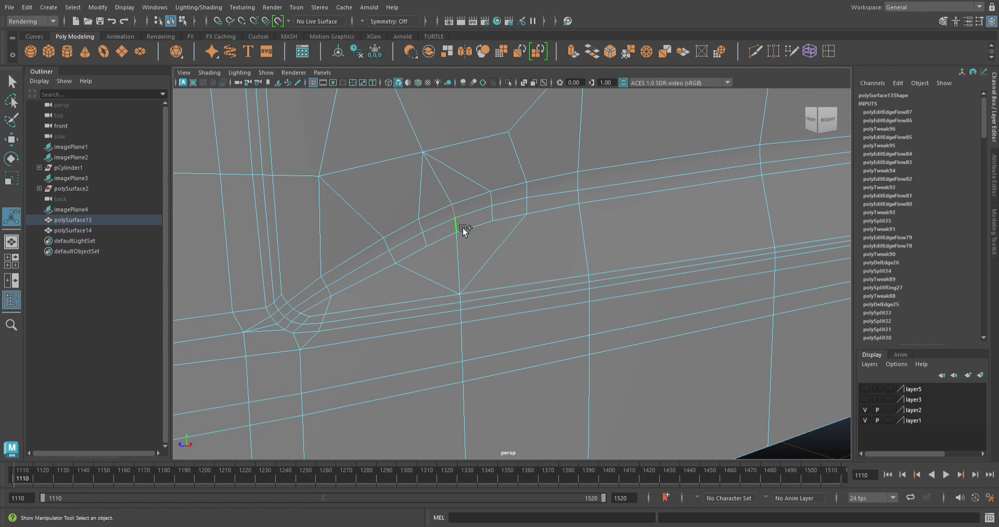
left_click(439, 329)
key("g")
right_click_drag(453, 330, 258, 382, "alt")
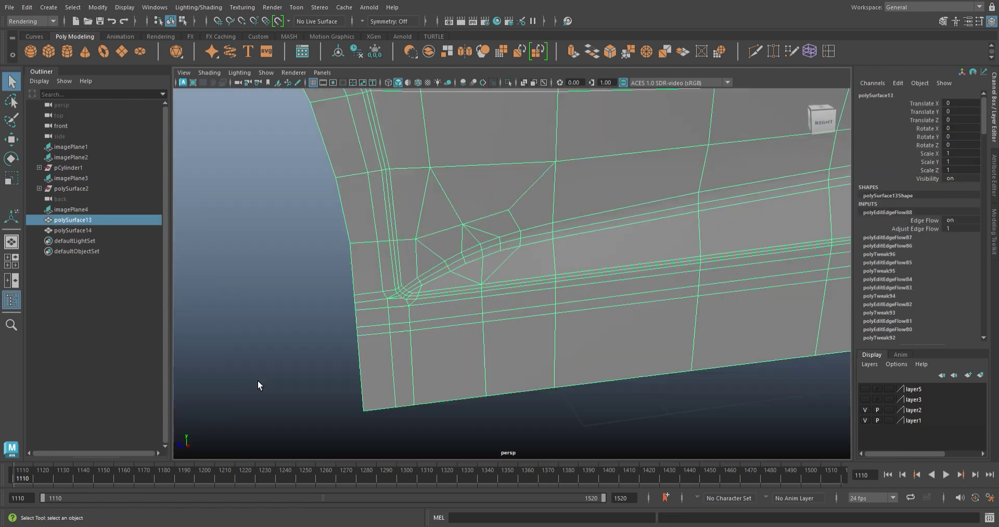
left_click(257, 383)
left_click_drag(448, 359, 502, 401, "alt")
- Frame the door and side skirt side-on and select the door panel mesh
mouse_move(483, 361)
left_mouse_down("alt")
mouse_move(524, 359)
mouse_move(529, 319)
left_mouse_up("alt")
scroll(530, 319, "down", 5)
left_click_drag(523, 265, 602, 312, "alt")
scroll(519, 341, "up", 3)
left_click_drag(520, 341, 493, 323, "alt")
scroll(493, 323, "up", 3)
left_click_drag(540, 358, 496, 361, "alt")
scroll(497, 361, "up", 2)
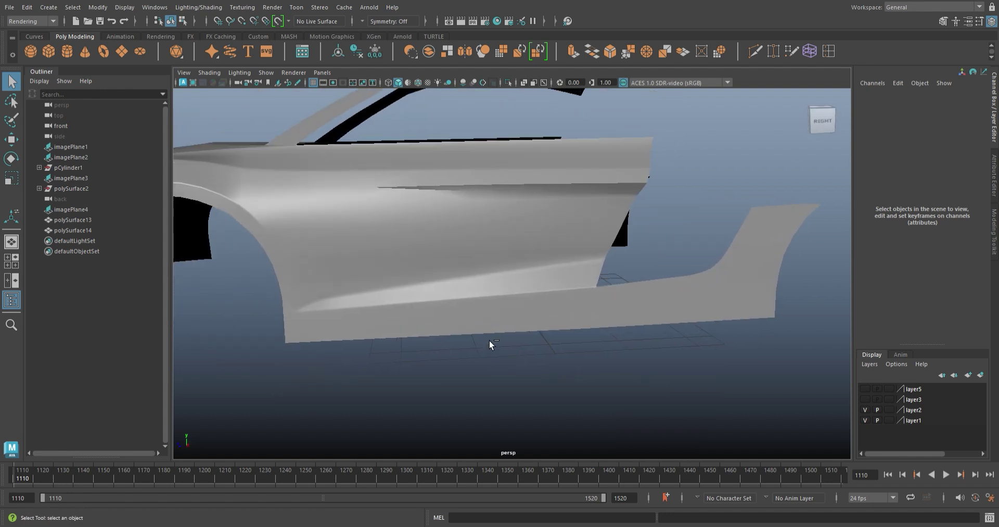
mouse_move(465, 313)
left_mouse_down("alt")
mouse_move(433, 307)
mouse_move(411, 286)
left_mouse_up("alt")
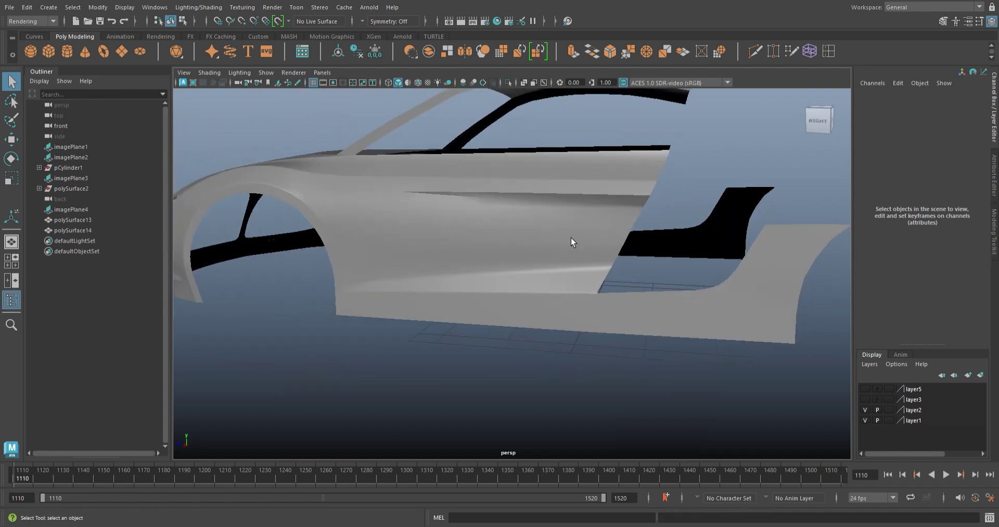
left_click(609, 242)
scroll(563, 236, "up", 3)
mouse_move(564, 239)
left_mouse_down("alt")
mouse_move(560, 254)
mouse_move(593, 256)
mouse_move(598, 308)
mouse_move(619, 326)
left_mouse_up("alt")
- Bevel the crease-end edge into 2 segments with fraction 0.3
key("F10")
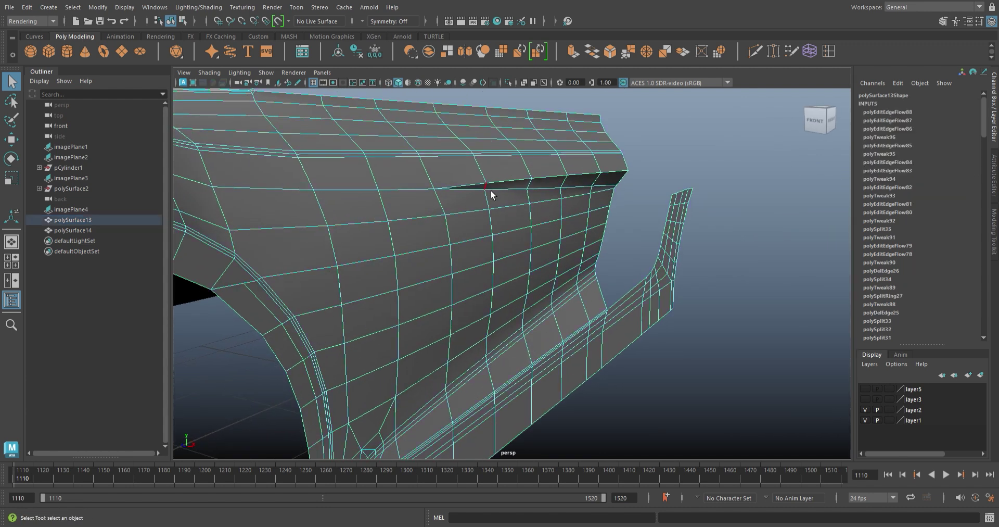
key("ctrl+b")
type("2")
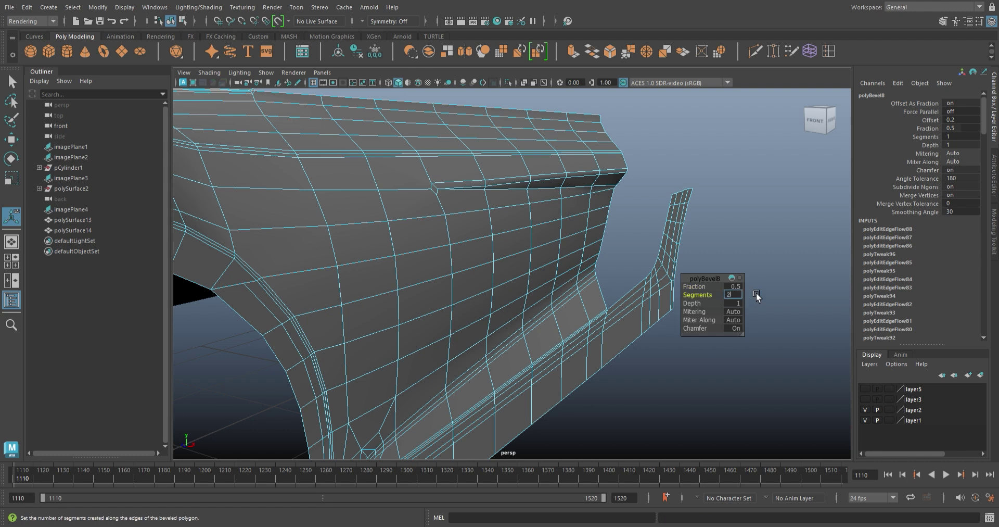
type(".3")
key("Return")
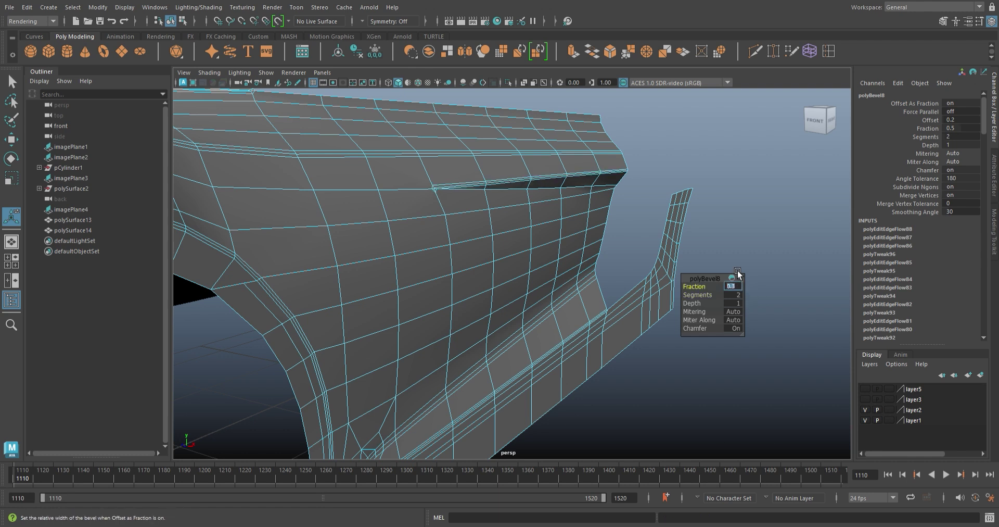
scroll(500, 276, "up", 3)
scroll(498, 276, "up", 3)
scroll(486, 288, "up", 3)
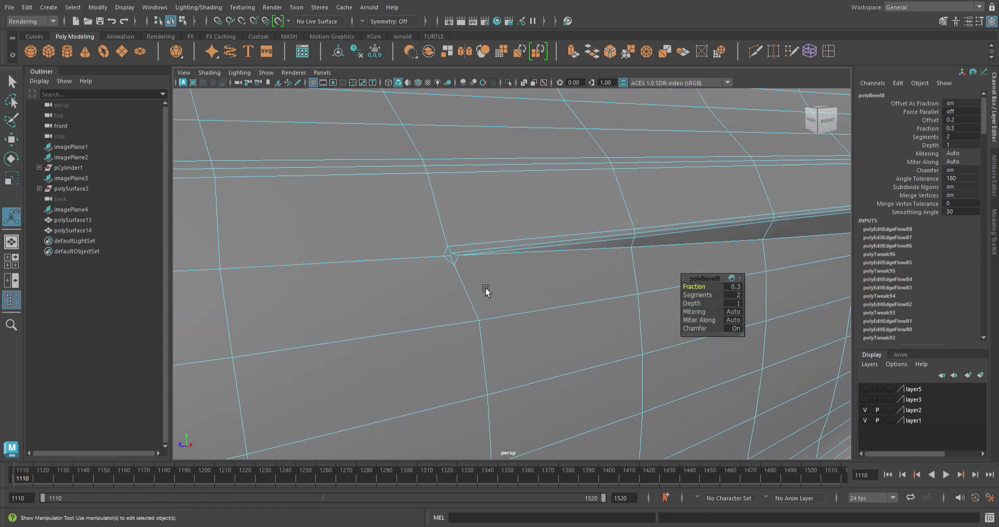
scroll(521, 281, "up", 3)
right_click_drag(521, 281, 520, 299, "shift")
- Try a cut at the bevel end, cancel it, and select the junction's horizontal and diagonal edges
left_click(302, 277)
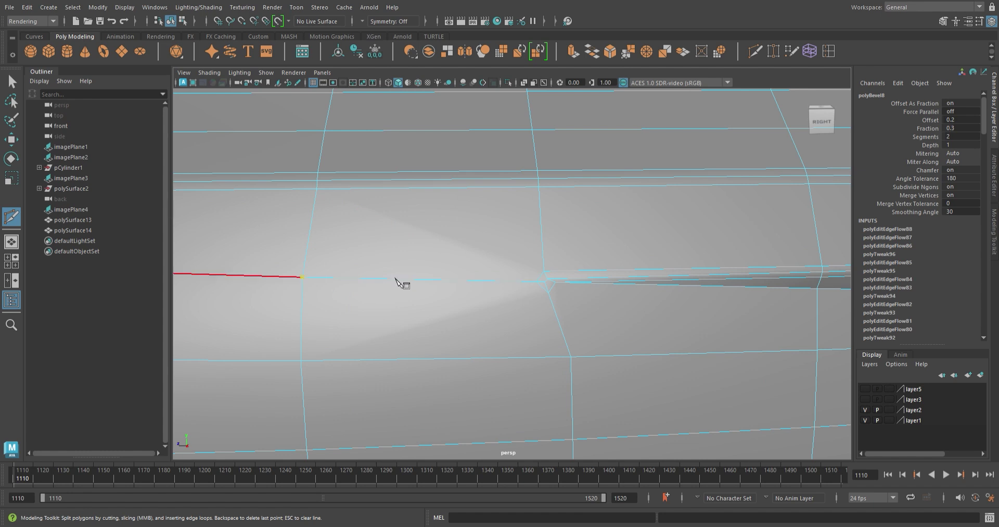
key("Escape")
scroll(563, 299, "up", 2)
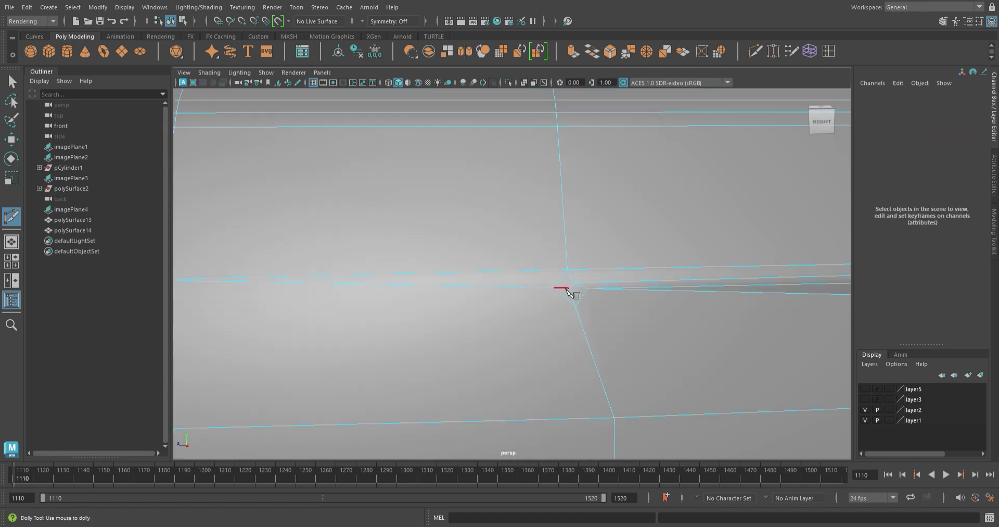
key("w")
left_click(592, 333)
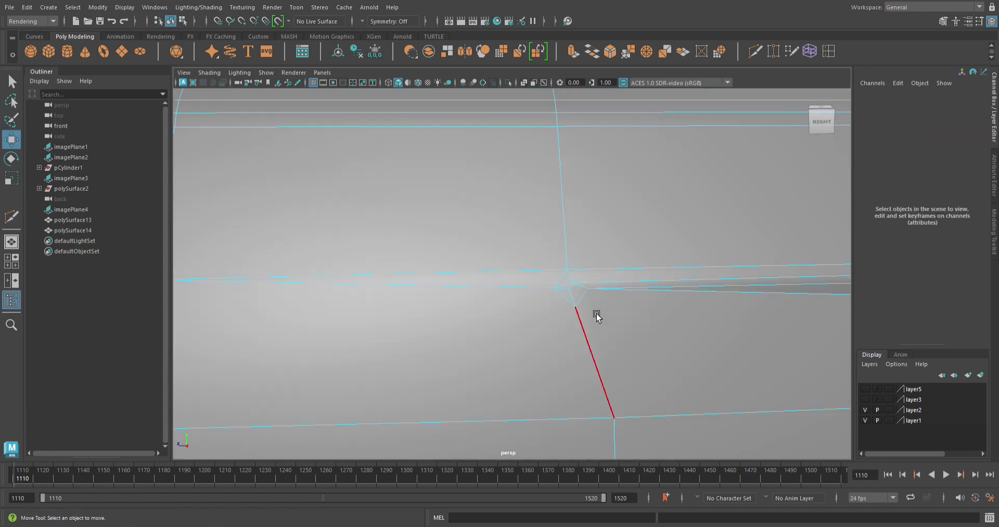
left_click(575, 295)
left_click(572, 293)
left_click(555, 286)
left_click(564, 307)
left_click_drag(563, 308, 592, 320, "alt")
- Add a Multi-Cut at the junction and snap the extra vertex onto its neighbour to merge
key("ctrl+shift+x")
mouse_move(521, 455)
left_mouse_down("alt")
mouse_move(579, 328)
mouse_move(613, 319)
left_mouse_up("alt")
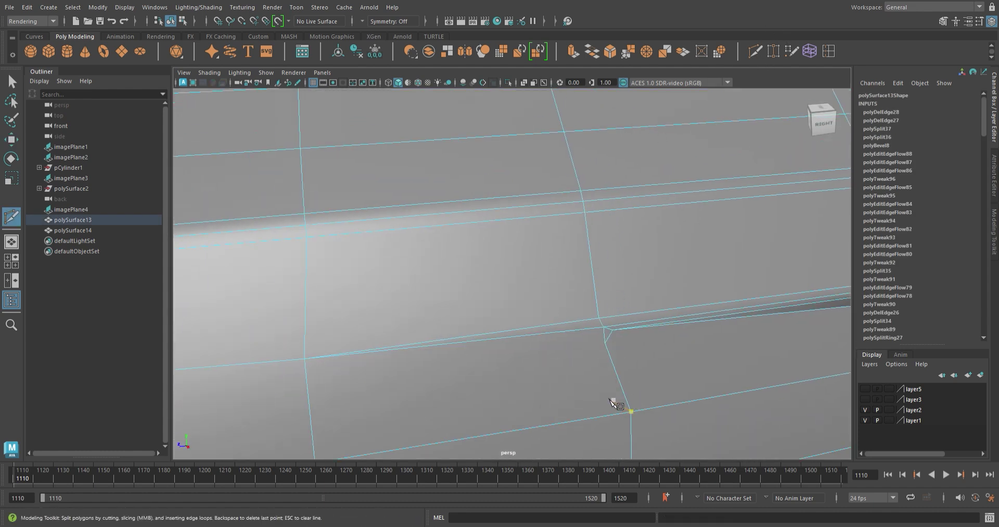
left_click_drag(509, 380, 486, 368, "alt")
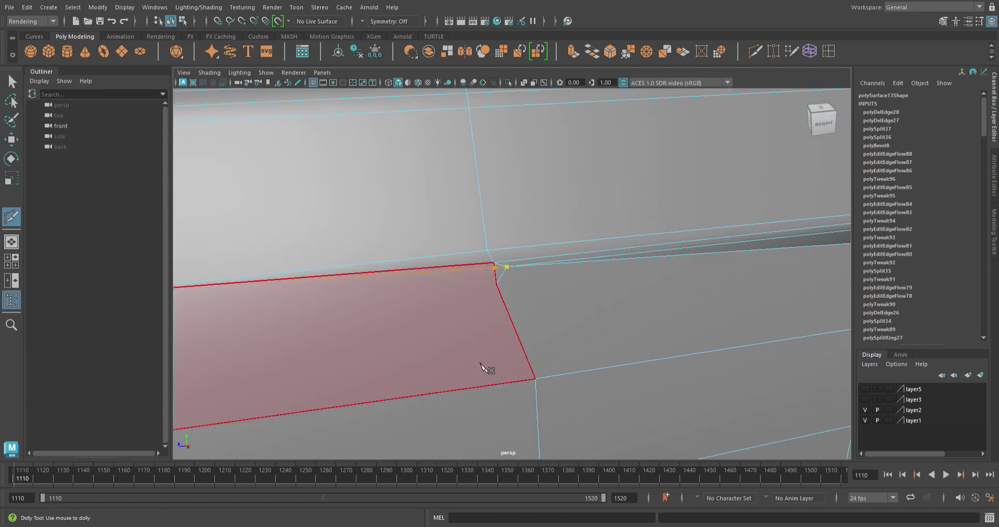
key("w")
left_click(513, 281)
left_click(468, 335)
left_click_drag(468, 335, 559, 335, "alt")
left_click(517, 277)
left_click_drag(516, 277, 517, 269)
- Reselect the door panel and pick the vertex at the crease junction
scroll(458, 248, "down", 5)
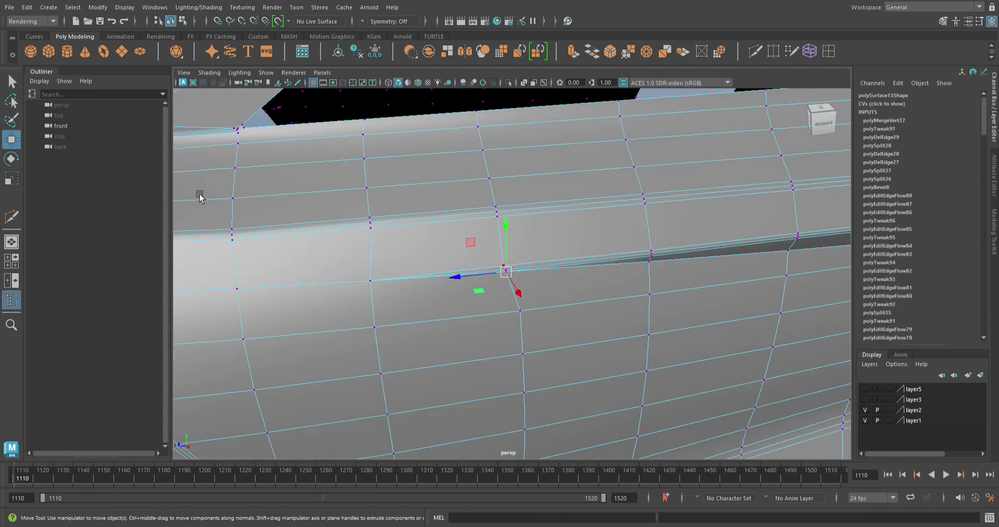
key("F8")
scroll(594, 346, "down", 5)
left_click(533, 357)
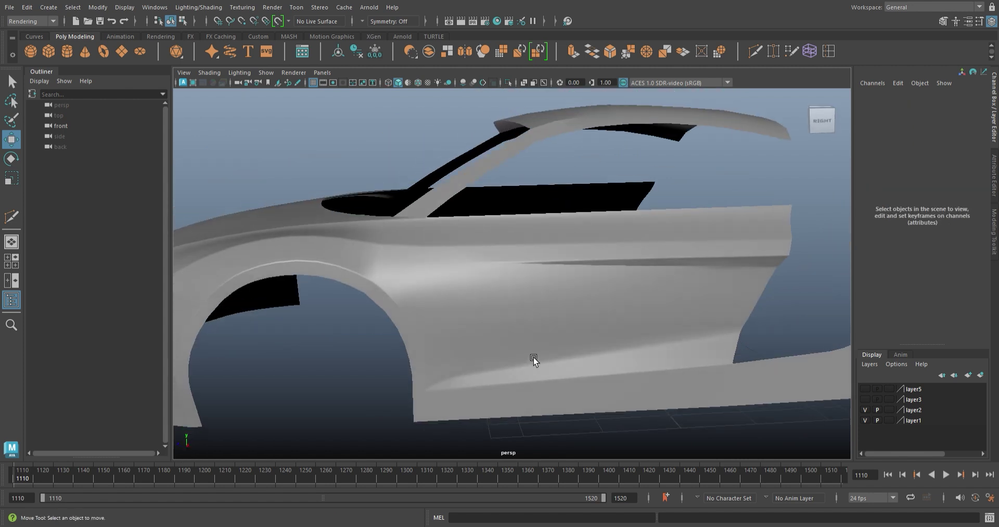
scroll(533, 358, "up", 4)
left_click(510, 349)
scroll(461, 296, "up", 4)
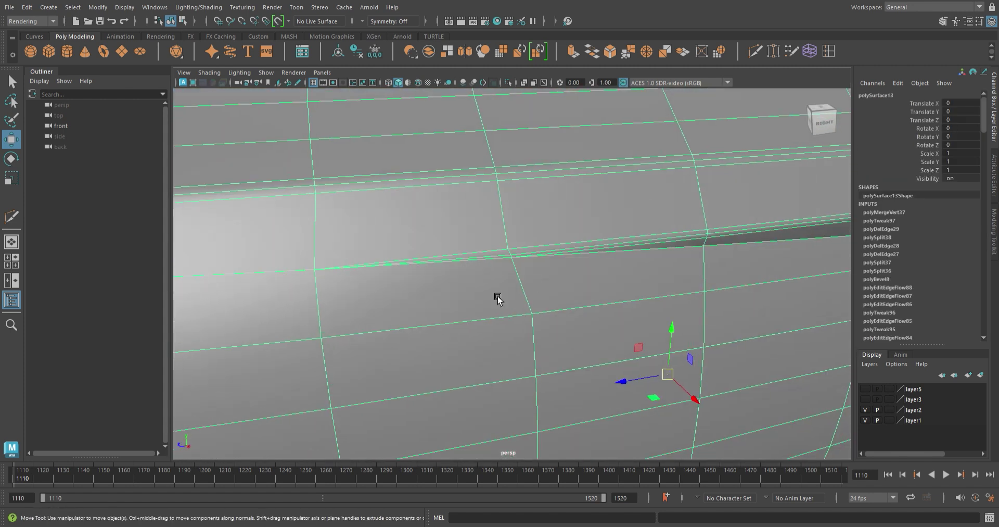
key("F8")
left_click(496, 265)
scroll(528, 263, "up", 2)
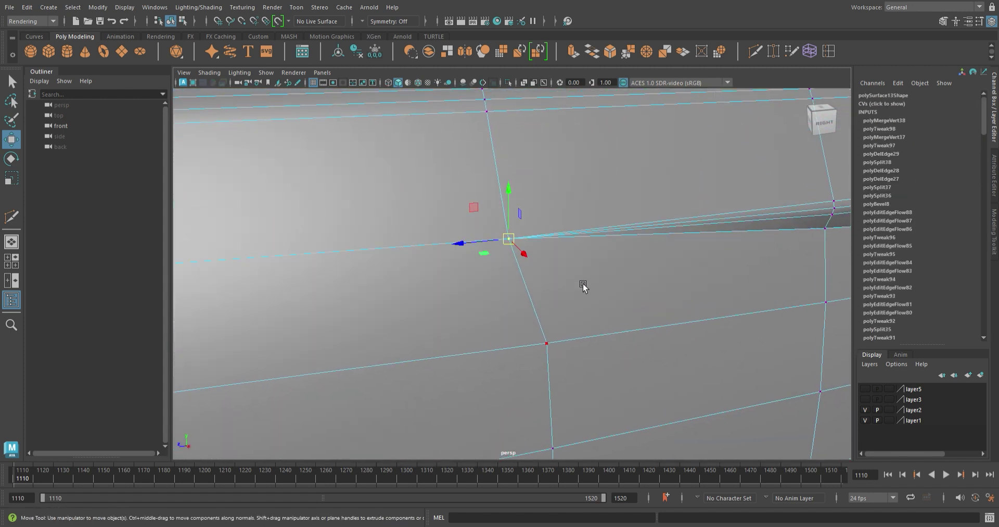
- Undo a stray edge extrude, then Average Vertices on the junction vertex with 10 iterations
key("F10")
left_click(502, 257)
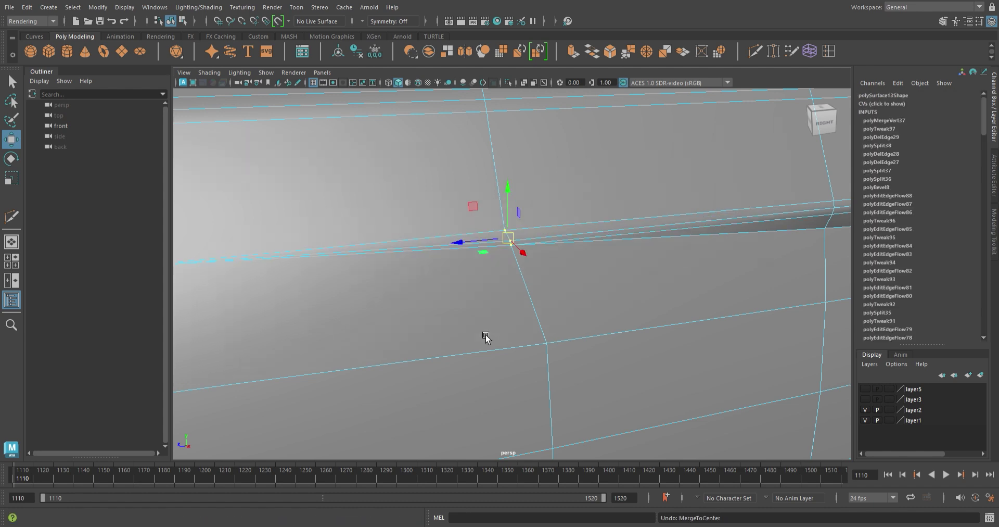
key("ctrl+e")
key("ctrl+z")
key("F9")
left_click(515, 241)
right_click_drag(515, 240, 494, 254, "shift")
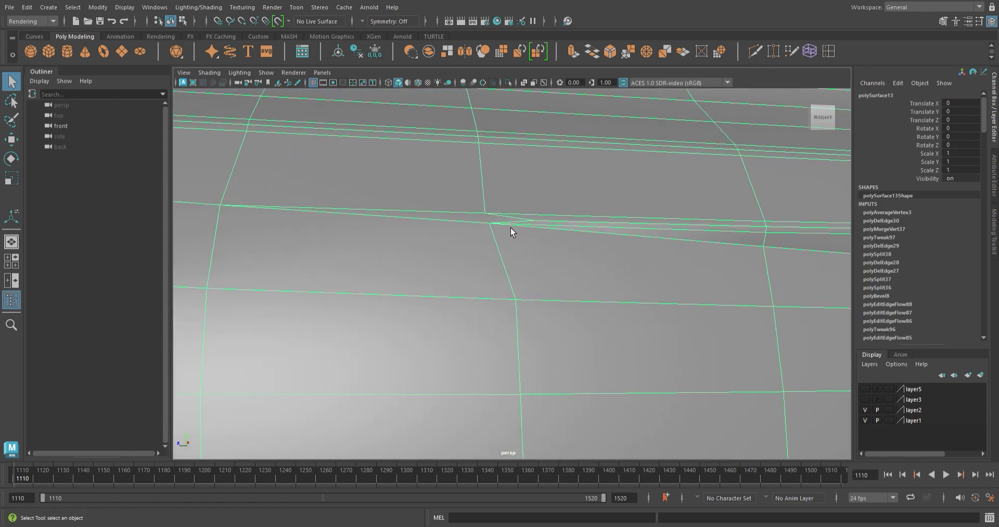
- Re-cut edges near the crease with Multi-Cut on the door panel
left_click(756, 54)
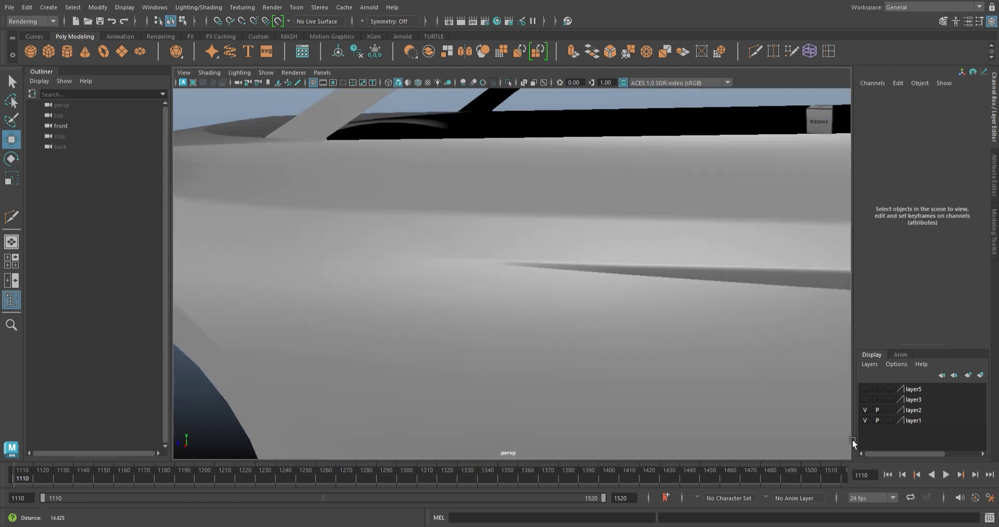
left_click(471, 346)
mouse_move(470, 346)
left_mouse_down("alt")
mouse_move(433, 342)
mouse_move(522, 373)
mouse_move(522, 346)
mouse_move(473, 328)
left_mouse_up("alt")
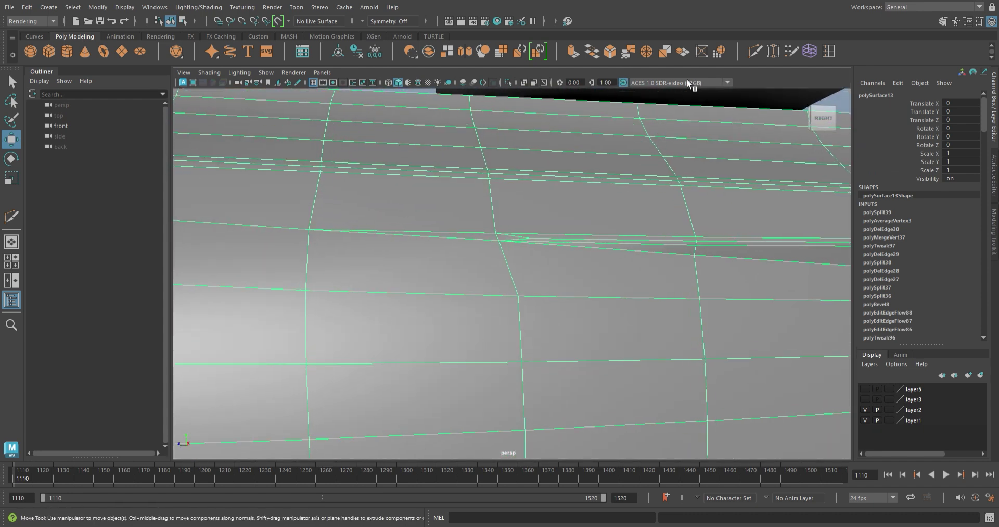
left_click(519, 263)
mouse_move(437, 281)
left_mouse_down("alt")
mouse_move(519, 263)
mouse_move(528, 285)
left_mouse_up("alt")
mouse_move(423, 344)
left_mouse_down("alt")
mouse_move(471, 248)
mouse_move(504, 284)
left_mouse_up("alt")
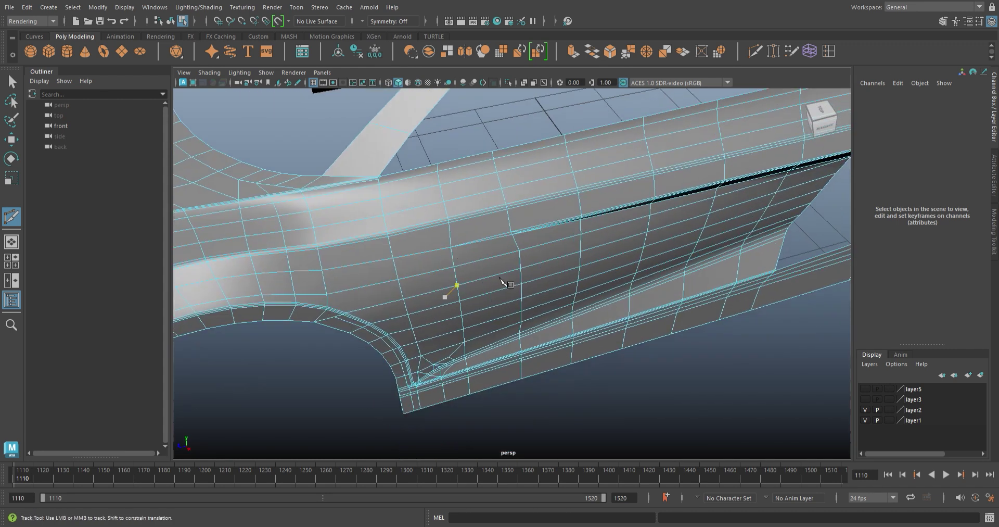
- Run Edit Edge Flow (Adjust 1) on the new edge of the lower door panel
key("w")
left_click(613, 377)
mouse_move(613, 377)
left_mouse_down("alt")
mouse_move(649, 365)
mouse_move(615, 377)
mouse_move(408, 306)
left_mouse_up("alt")
left_click(519, 257)
mouse_move(519, 257)
left_mouse_down("alt")
mouse_move(439, 272)
mouse_move(408, 247)
left_mouse_up("alt")
key("F10")
key("shift+e")
key("t")
mouse_move(564, 246)
left_mouse_down("alt")
mouse_move(534, 347)
mouse_move(517, 236)
left_mouse_up("alt")
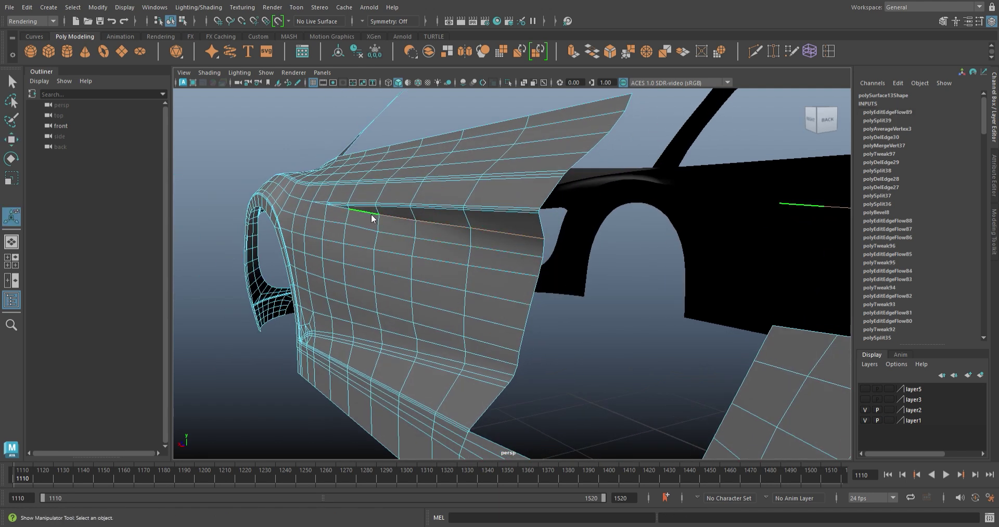
- Commit the new cut across the side panel and select the newly cut edge
left_click_drag(408, 219, 497, 245, "alt")
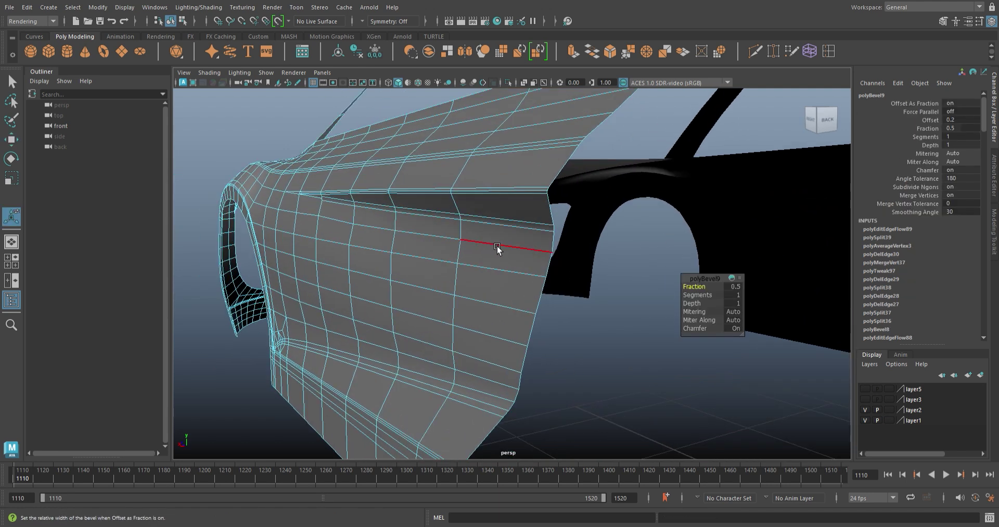
key("shift+s")
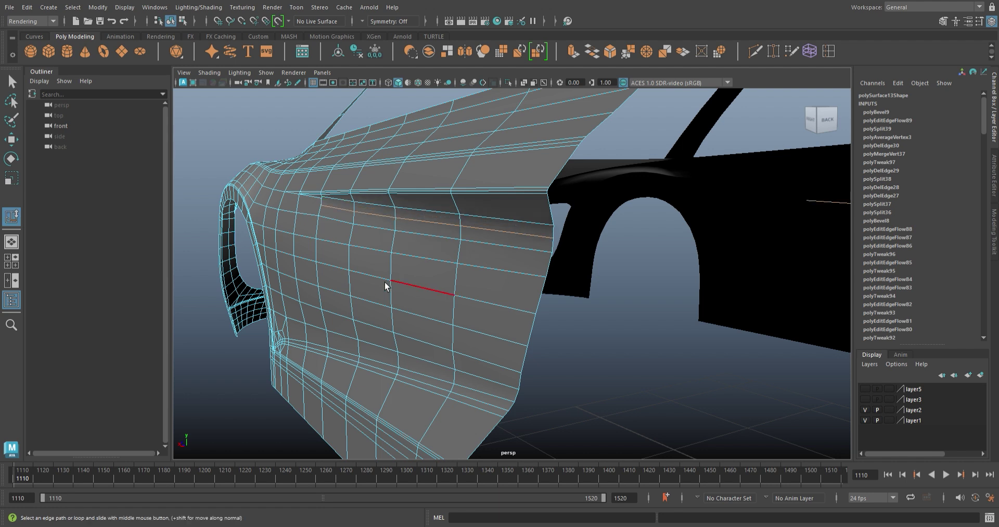
scroll(406, 284, "up", 5)
mouse_move(440, 287)
left_mouse_down("alt")
mouse_move(412, 268)
mouse_move(449, 202)
left_mouse_up("alt")
scroll(419, 264, "up", 5)
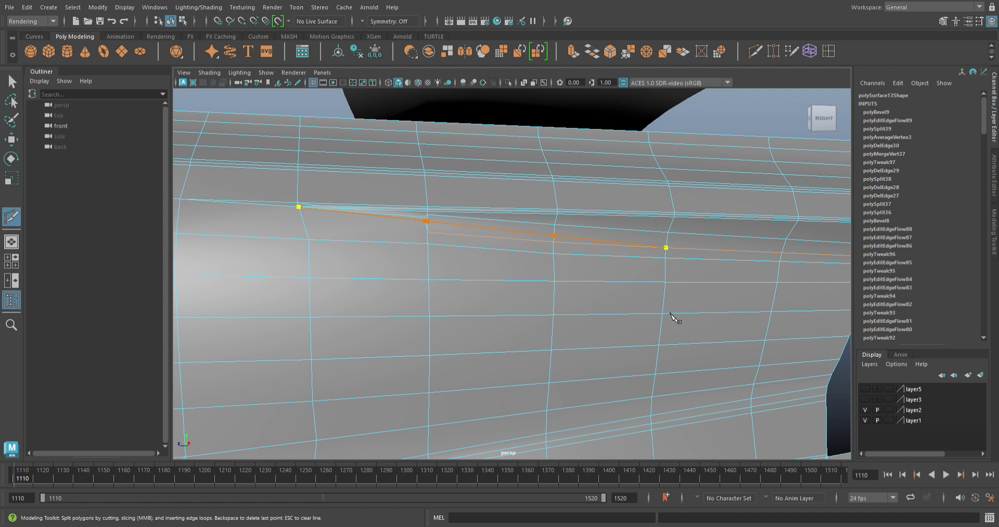
key("Return")
left_click(474, 241)
- Select a vertical edge loop near the fender and smooth it with Edit Edge Flow
mouse_move(589, 283)
left_mouse_down("alt")
mouse_move(618, 301)
mouse_move(572, 286)
mouse_move(591, 257)
left_mouse_up("alt")
double_click(591, 257)
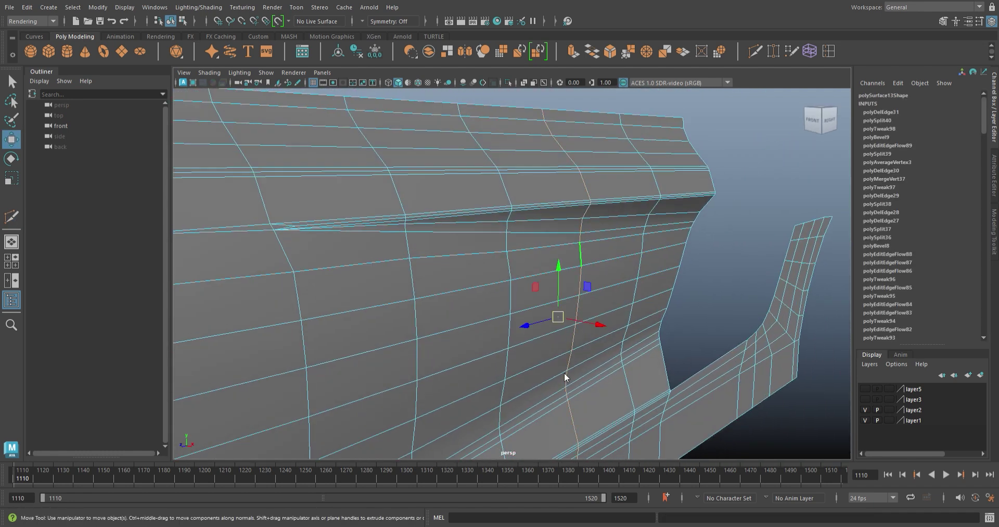
right_click_drag(564, 373, 564, 352, "shift")
left_click_drag(564, 353, 500, 275, "alt")
key("g")
mouse_move(547, 352)
left_mouse_down("alt")
mouse_move(528, 290)
mouse_move(599, 273)
left_mouse_up("alt")
left_click(599, 275)
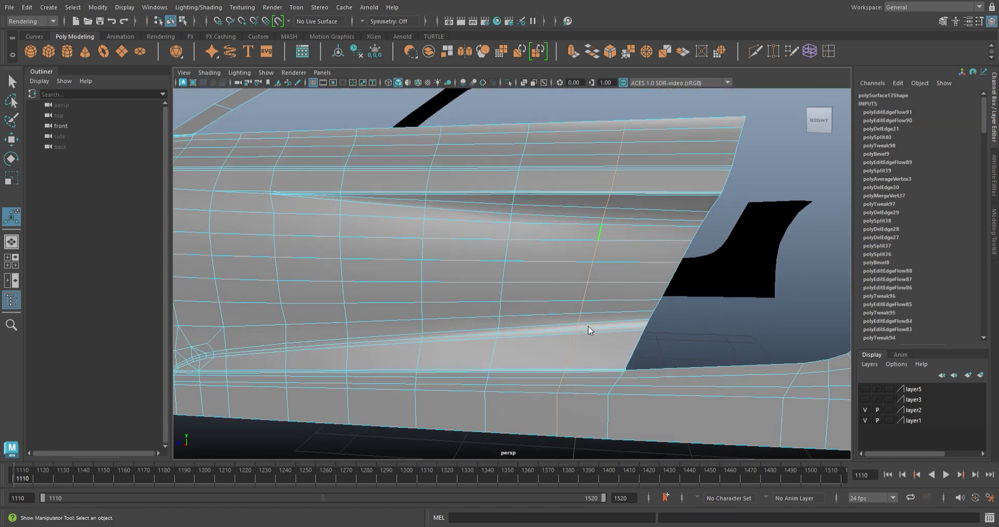
mouse_move(599, 323)
left_mouse_down("alt")
mouse_move(553, 310)
mouse_move(598, 334)
mouse_move(718, 320)
mouse_move(435, 311)
left_mouse_up("alt")
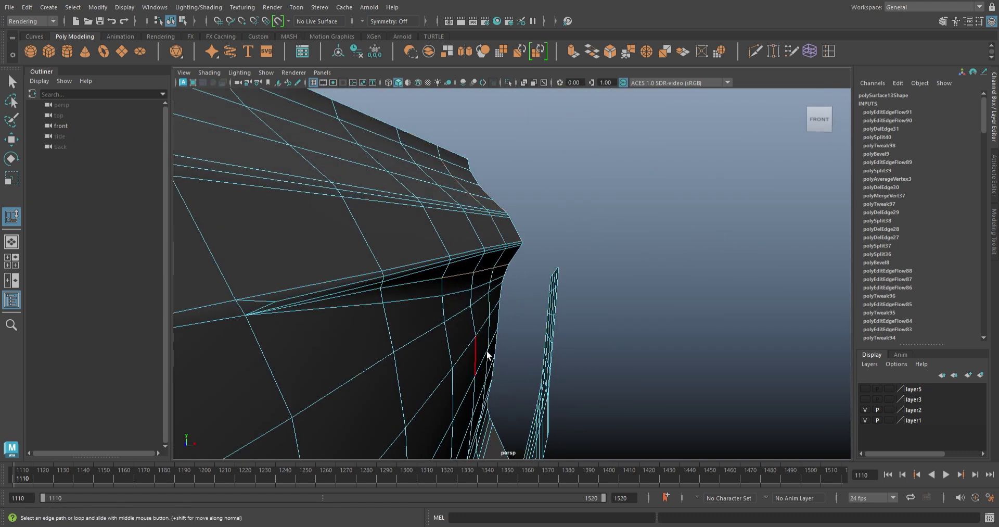
- Nudge the selected edge slightly left and make it follow the surface curvature
key("w")
scroll(512, 404, "up", 1)
left_click_drag(524, 284, 524, 289)
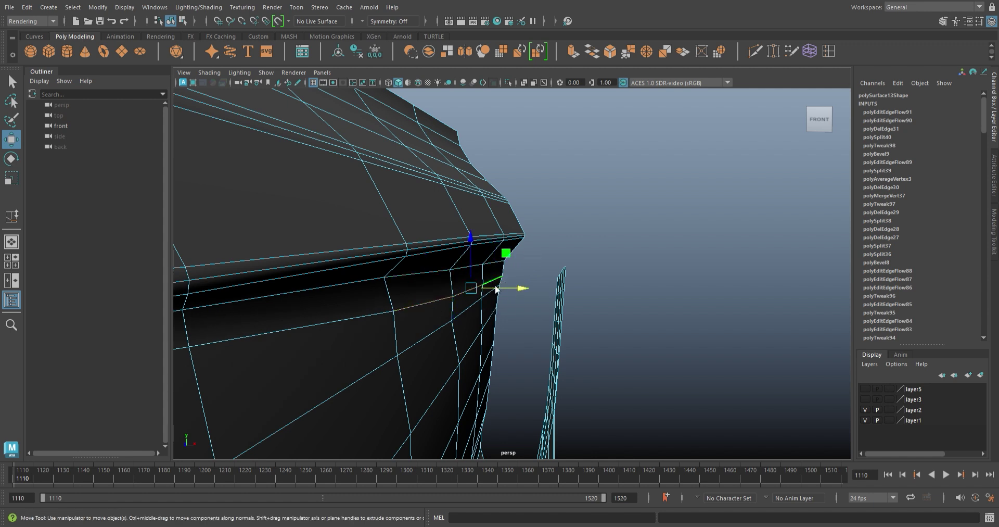
right_click_drag(476, 382, 484, 384, "shift")
mouse_move(484, 384)
left_mouse_down("alt")
mouse_move(541, 334)
mouse_move(511, 330)
mouse_move(576, 404)
mouse_move(508, 379)
mouse_move(650, 405)
mouse_move(463, 364)
mouse_move(584, 350)
left_mouse_up("alt")
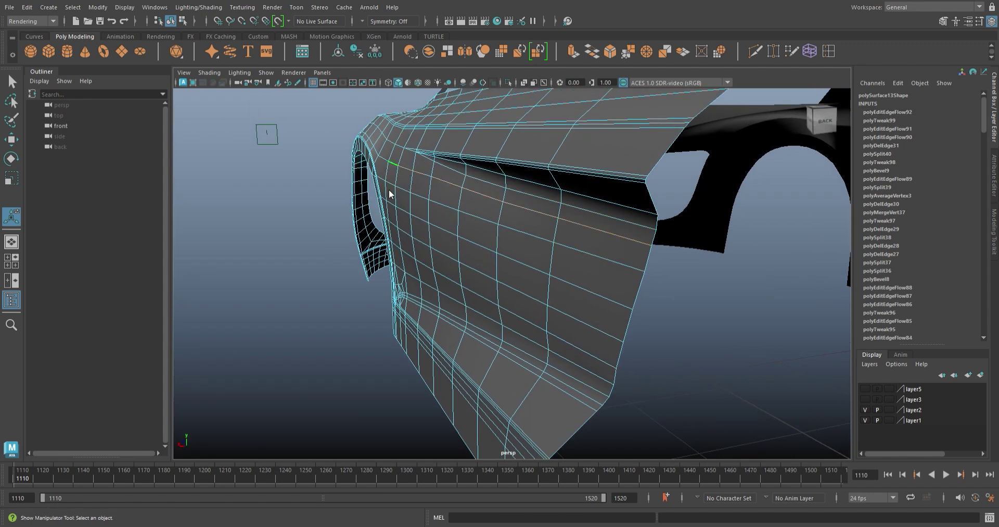
right_click_drag(390, 194, 382, 274, "shift")
- Slide a vertical side-panel loop to the right and smooth the flow of the next loop
mouse_move(504, 282)
left_mouse_down("alt")
mouse_move(361, 286)
mouse_move(457, 273)
mouse_move(451, 293)
mouse_move(491, 312)
mouse_move(553, 373)
mouse_move(455, 297)
mouse_move(491, 283)
left_mouse_up("alt")
double_click(491, 282)
key("w")
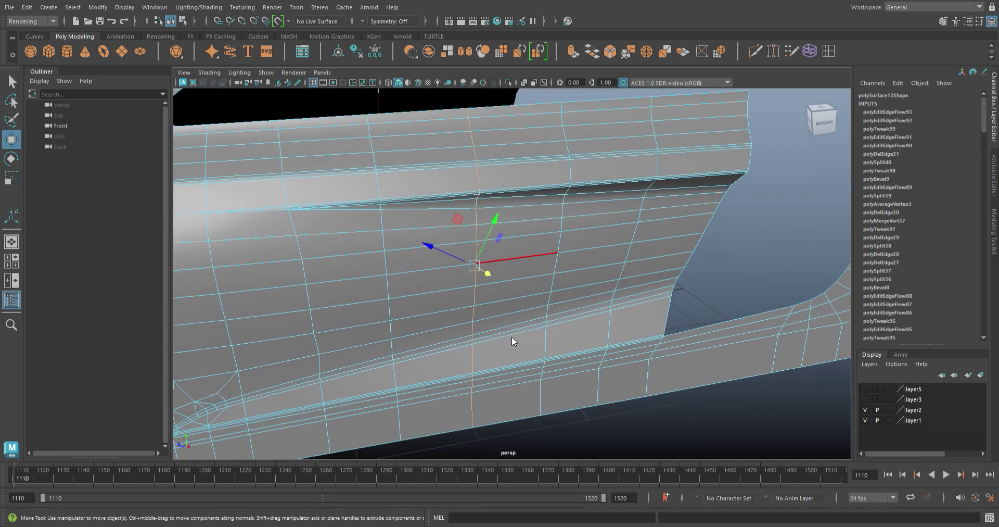
mouse_move(499, 338)
middle_mouse_down()
mouse_move(514, 342)
mouse_move(504, 341)
middle_mouse_up()
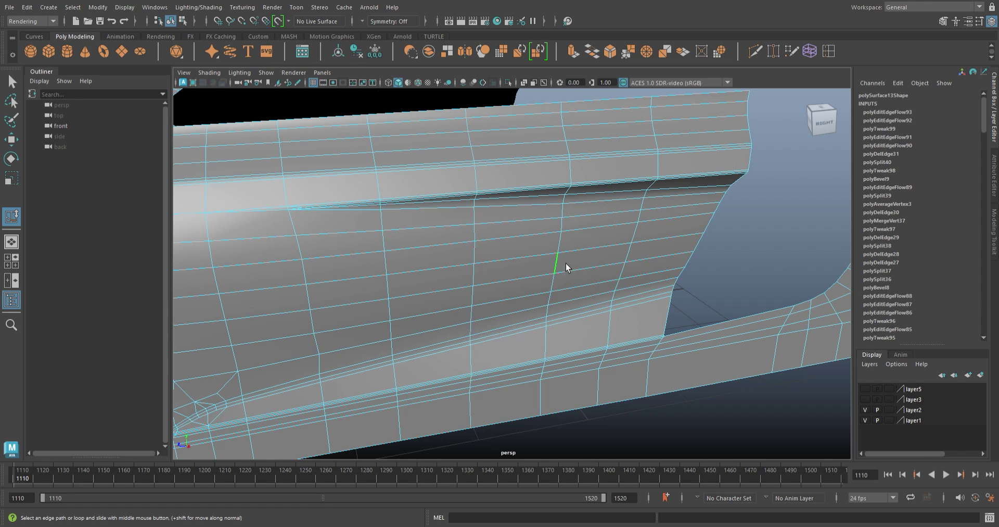
right_click_drag(550, 359, 579, 335, "shift")
mouse_move(579, 335)
left_mouse_down("alt")
mouse_move(546, 312)
mouse_move(707, 266)
mouse_move(591, 275)
left_mouse_up("alt")
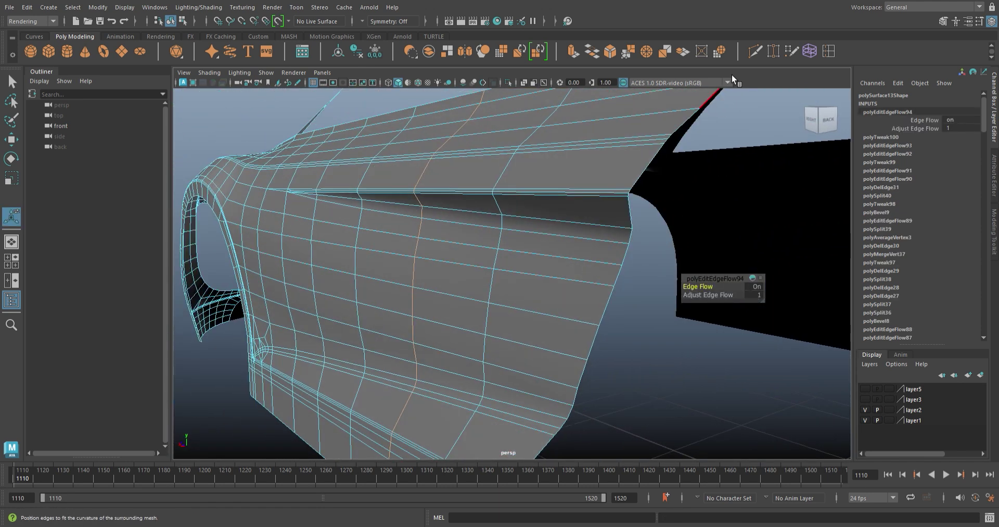
- Make a Multi-Cut across the side panel, then delete the stray cut edge
key("ctrl+shift+x")
left_click(280, 235)
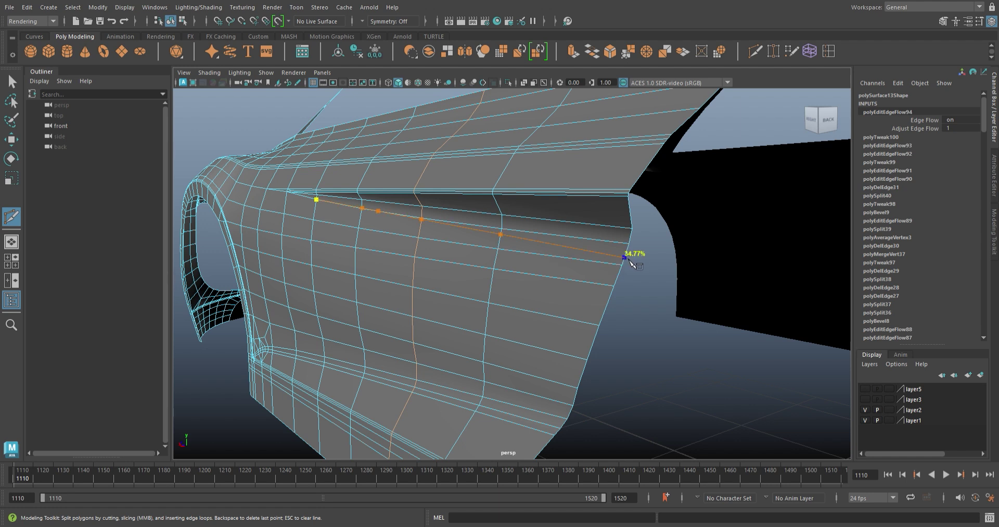
key("w")
key("Delete")
- Re-flow the edge along the side crease to the surface and return to the Select tool
mouse_move(459, 335)
left_mouse_down("alt")
mouse_move(508, 307)
mouse_move(519, 243)
left_mouse_up("alt")
left_click(519, 243)
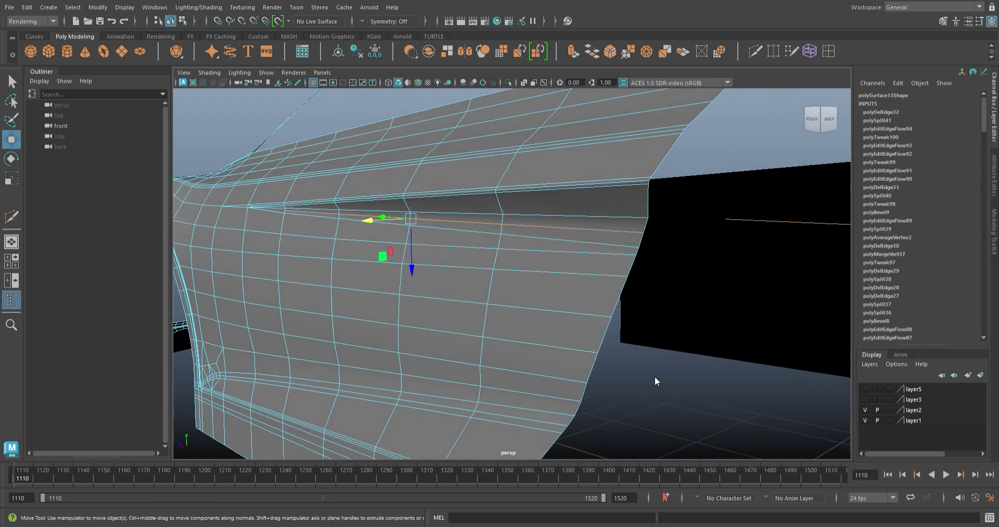
key("t")
mouse_move(655, 409)
left_mouse_down("alt")
mouse_move(602, 357)
mouse_move(631, 330)
mouse_move(593, 332)
mouse_move(572, 287)
mouse_move(468, 292)
left_mouse_up("alt")
scroll(469, 292, "up", 3)
key("q")
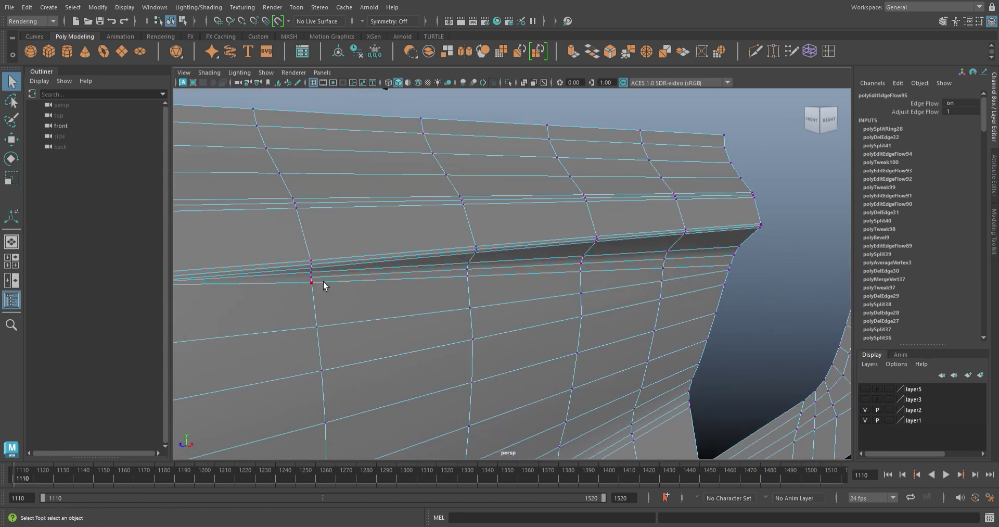
scroll(697, 417, "down", 5)
- Orbit around the whole car to inspect the body shell from front three-quarter and side angles
scroll(675, 457, "up", 5)
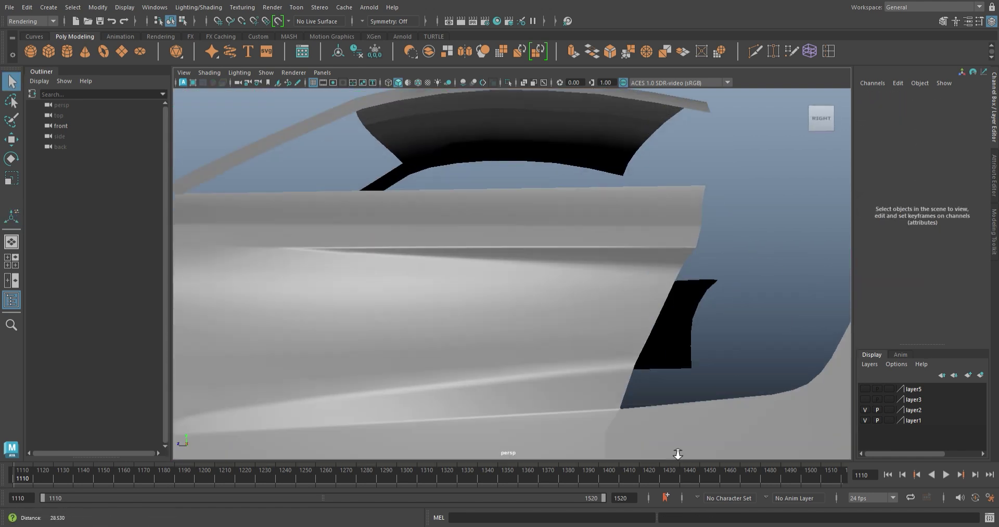
left_click_drag(675, 457, 524, 333, "alt")
scroll(524, 333, "down", 5)
scroll(513, 283, "up", 6)
key("ctrl+z")
mouse_move(439, 292)
left_mouse_down("alt")
mouse_move(444, 312)
mouse_move(413, 234)
left_mouse_up("alt")
key("F8")
scroll(436, 248, "down", 3)
scroll(550, 361, "down", 2)
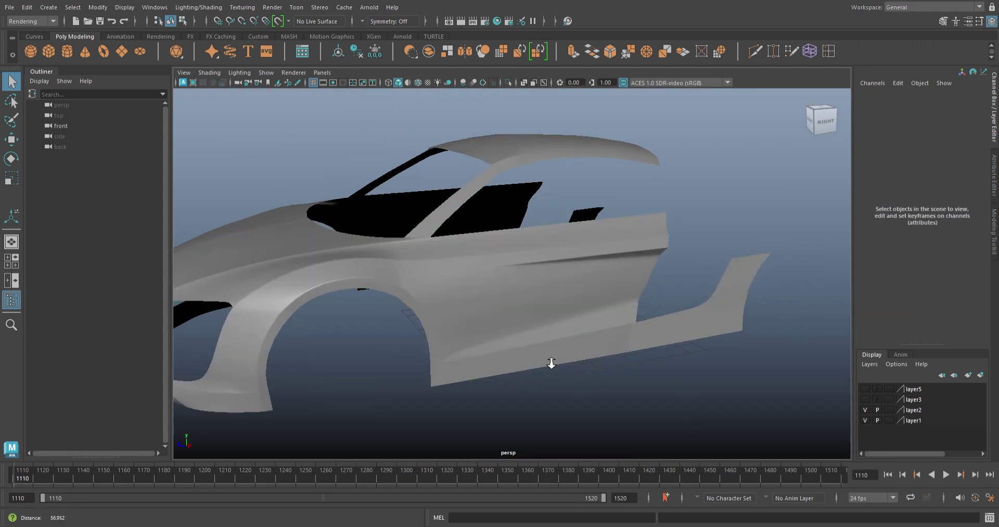
left_click_drag(551, 361, 613, 386, "alt")
scroll(613, 386, "down", 2)
mouse_move(530, 381)
left_mouse_down("alt")
mouse_move(449, 324)
mouse_move(432, 324)
mouse_move(473, 322)
left_mouse_up("alt")
scroll(433, 324, "down", 2)
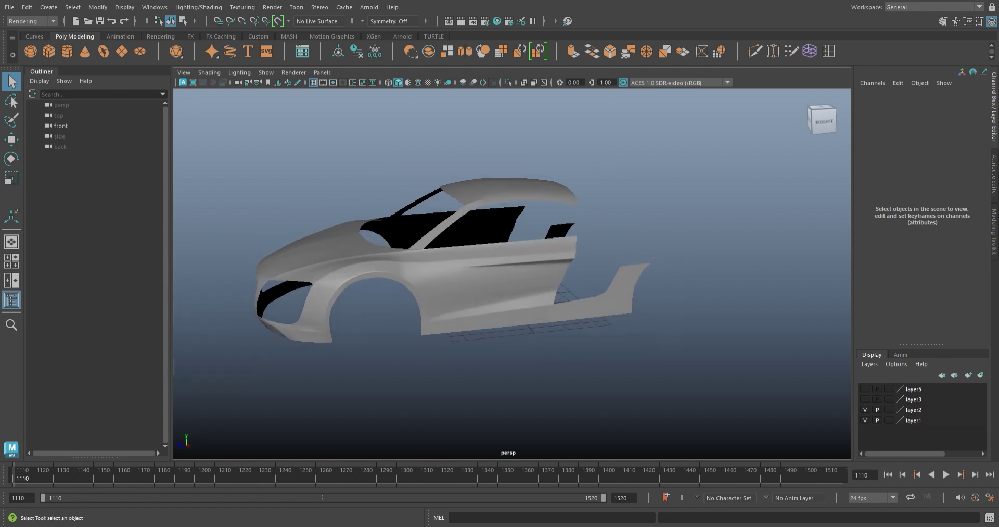
mouse_move(706, 332)
left_mouse_down("alt")
mouse_move(489, 342)
mouse_move(445, 381)
mouse_move(496, 363)
left_mouse_up("alt")
scroll(512, 408, "up", 2)
right_click_drag(495, 363, 662, 394, "alt")
- Check polySurface13 in a full side view and save the scene
left_click(532, 321)
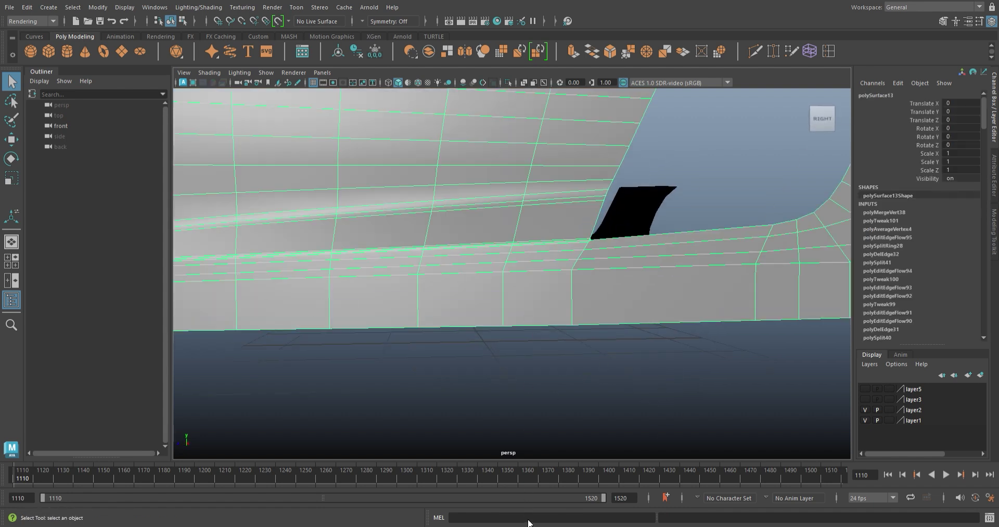
mouse_move(559, 399)
right_mouse_down("alt")
mouse_move(495, 391)
mouse_move(457, 343)
right_mouse_up("alt")
left_click(495, 391)
mouse_move(457, 343)
left_mouse_down("alt")
mouse_move(492, 372)
mouse_move(588, 368)
mouse_move(542, 373)
left_mouse_up("alt")
scroll(492, 367, "down", 2)
key("ctrl+s")
- Inspect the body shell around the wheel arch from the right side
right_click_drag(538, 370, 587, 428, "alt")
mouse_move(587, 428)
left_mouse_down("alt")
mouse_move(511, 353)
mouse_move(435, 314)
mouse_move(430, 335)
mouse_move(386, 330)
left_mouse_up("alt")
left_click(432, 307)
right_click_drag(385, 329, 486, 359, "alt")
left_click_drag(479, 357, 453, 350, "alt")
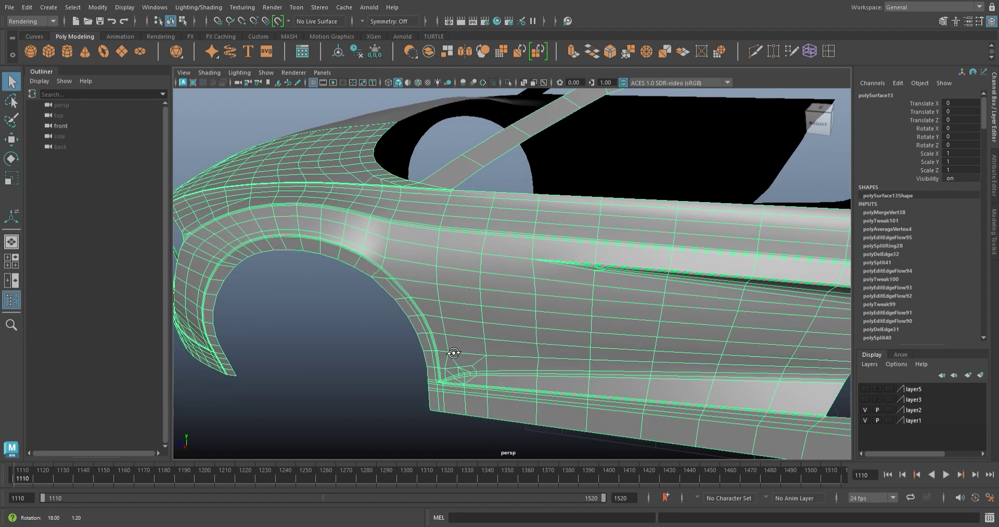
left_click(381, 349)
right_click_drag(381, 349, 591, 425, "alt")
left_click(591, 425)
mouse_move(591, 425)
left_mouse_down("alt")
mouse_move(607, 364)
mouse_move(457, 373)
mouse_move(495, 315)
mouse_move(486, 292)
left_mouse_up("alt")
- Check the side-blueprint alignment in the four-view layout, then return to perspective
key("space")
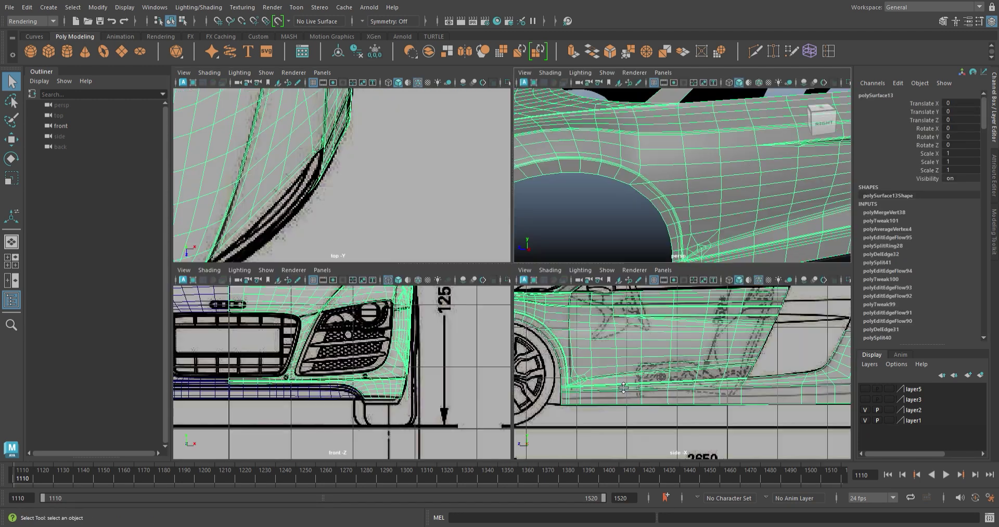
key("space")
key("space")
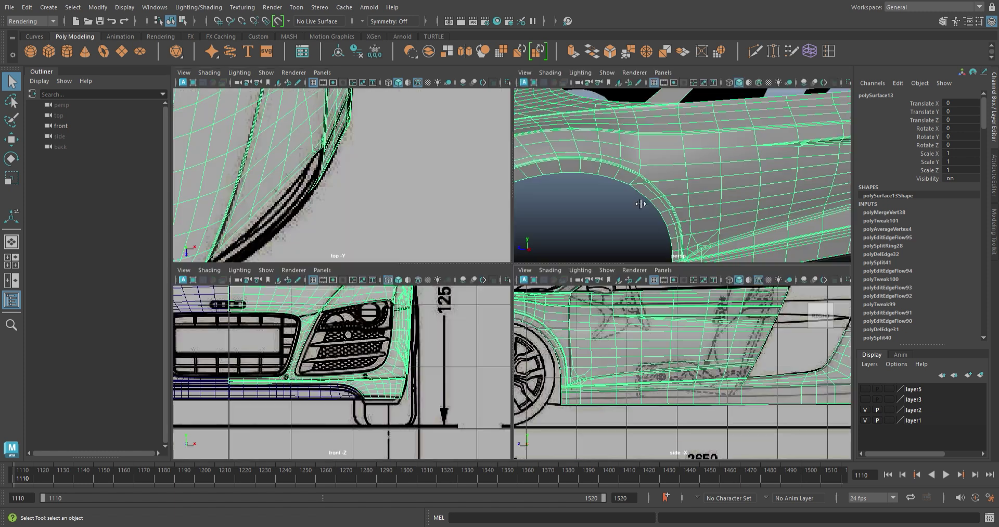
key("space")
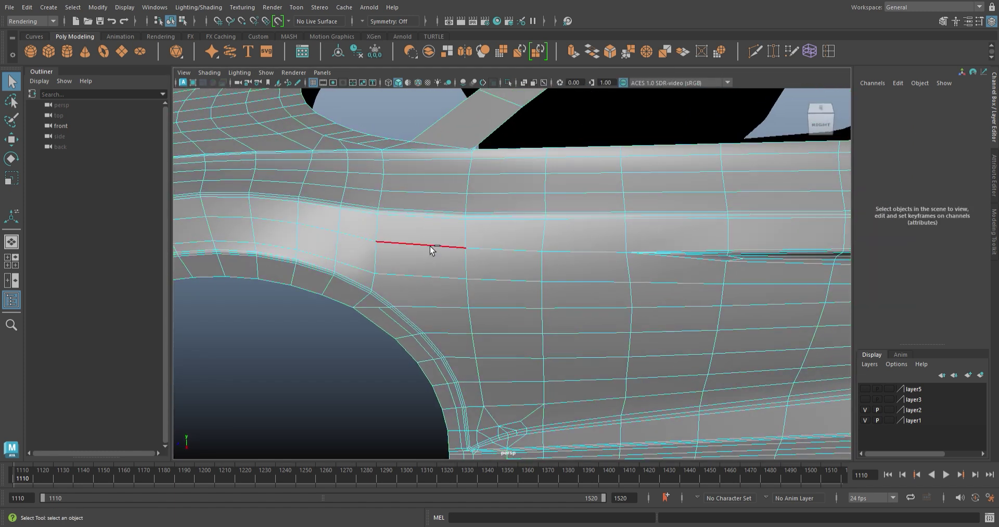
- Insert a vertical edge loop above the arch, smooth its flow, and slide it right
left_click(424, 244)
mouse_move(479, 317)
left_mouse_down("alt")
mouse_move(466, 282)
mouse_move(508, 171)
left_mouse_up("alt")
key("t")
left_click_drag(496, 134, 420, 174)
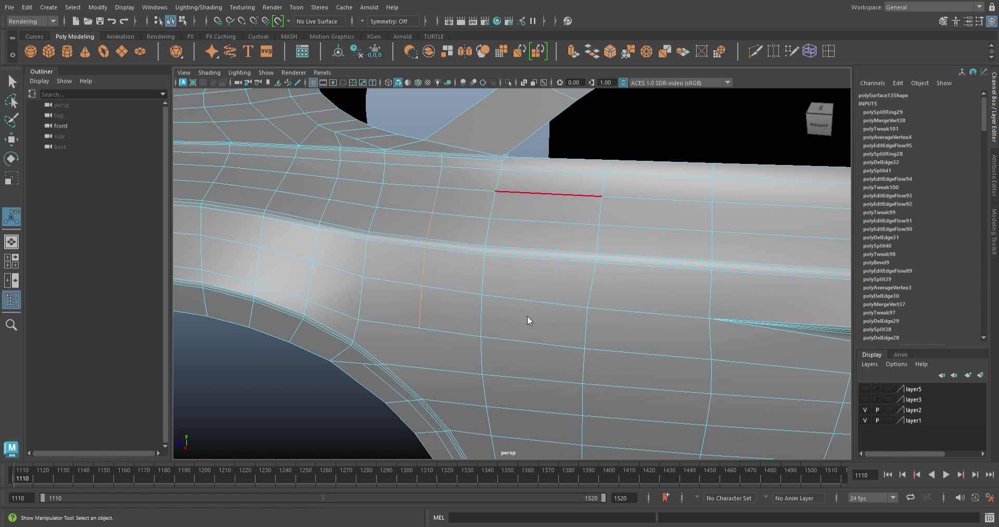
scroll(515, 293, "down", 2)
mouse_move(513, 292)
left_mouse_down("alt")
mouse_move(468, 283)
mouse_move(483, 319)
mouse_move(479, 247)
mouse_move(495, 279)
mouse_move(499, 223)
left_mouse_up("alt")
key("w")
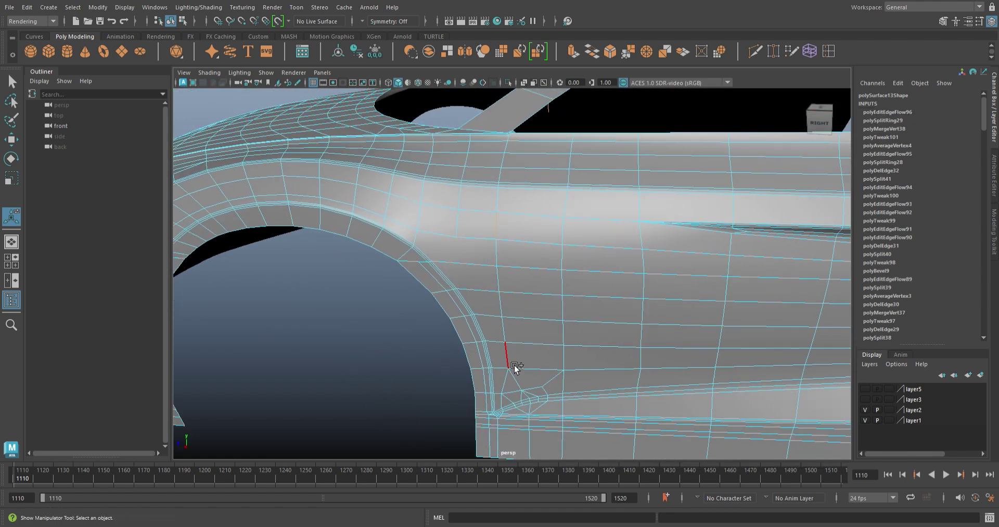
middle_click_drag(528, 330, 559, 293, "shift")
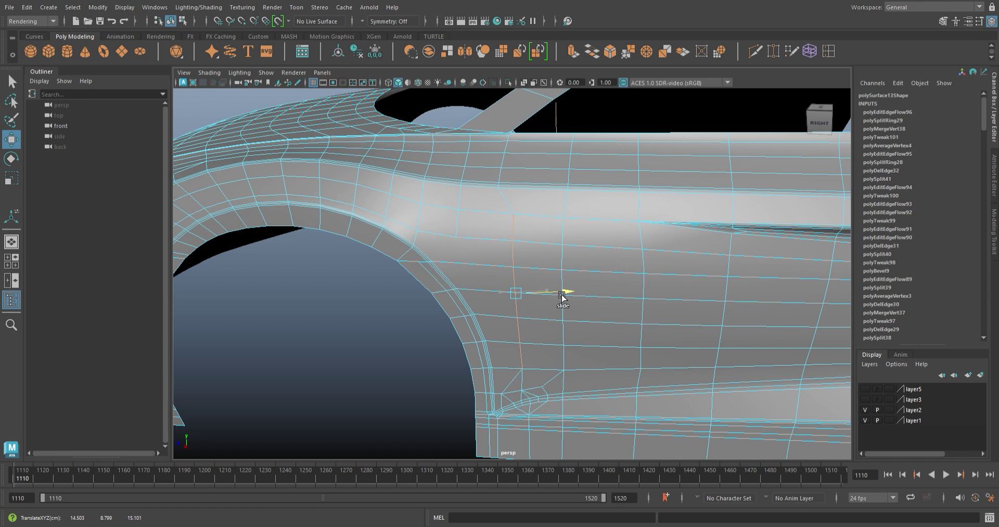
- Select the edge above the wheel arch and insert another edge loop through the panel face
left_click_drag(601, 303, 646, 272, "alt")
right_click_drag(647, 272, 619, 224, "shift")
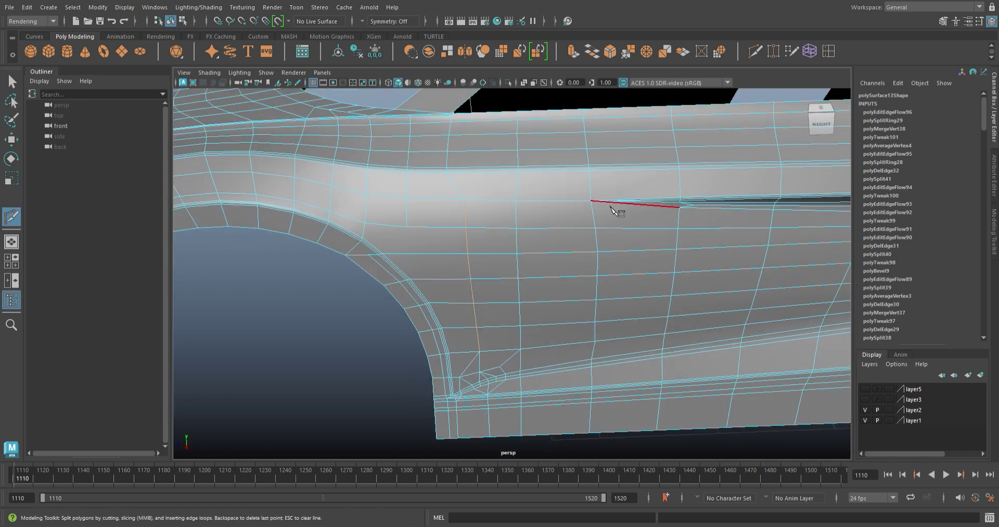
key("Escape")
left_click(607, 311)
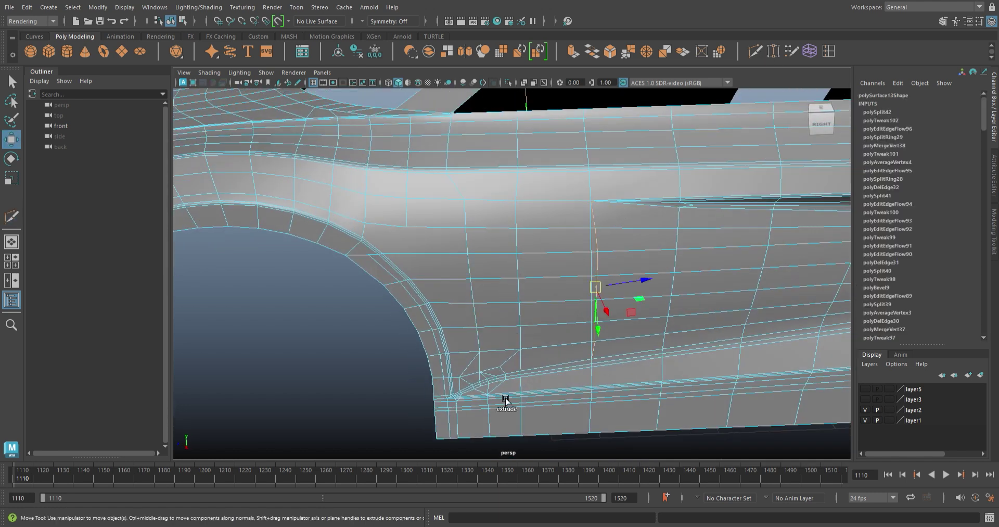
scroll(449, 370, "up", 2)
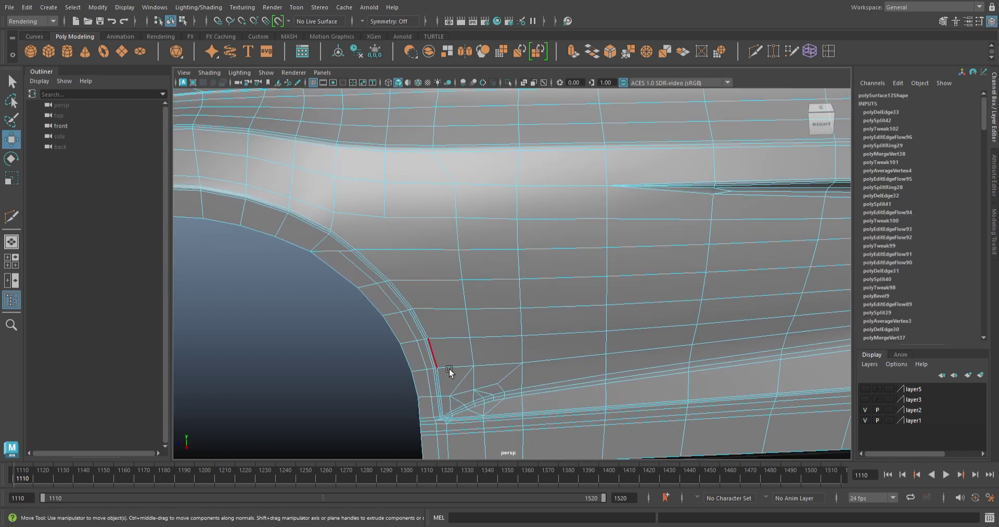
left_click(435, 259)
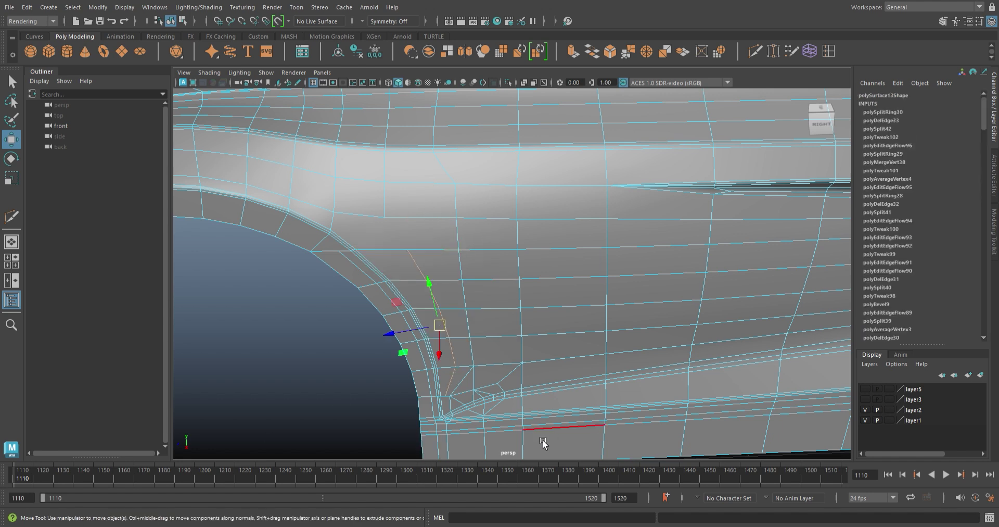
- Multi-Cut a new edge at the arch corner and slide the new vertex along its edge
left_click(757, 58)
scroll(379, 203, "up", 1)
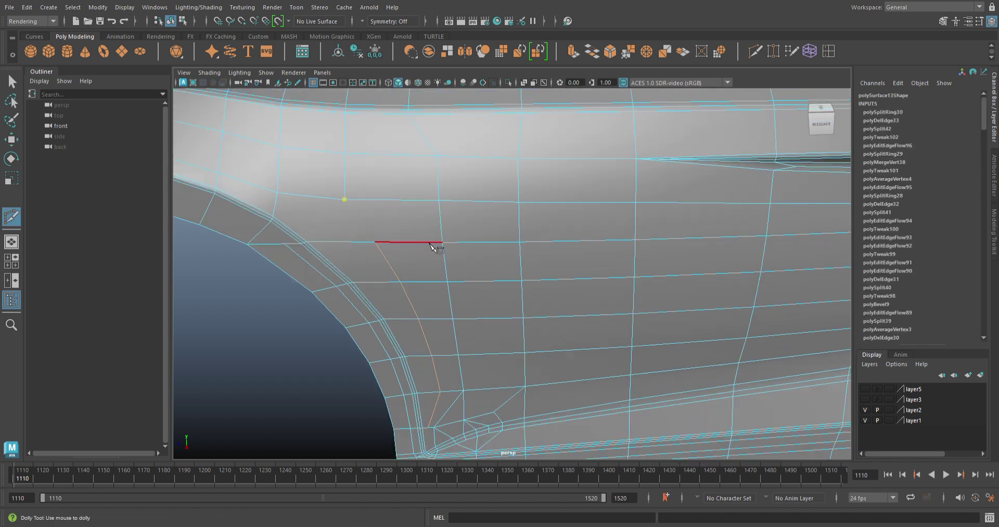
scroll(431, 245, "up", 1)
left_click(428, 316)
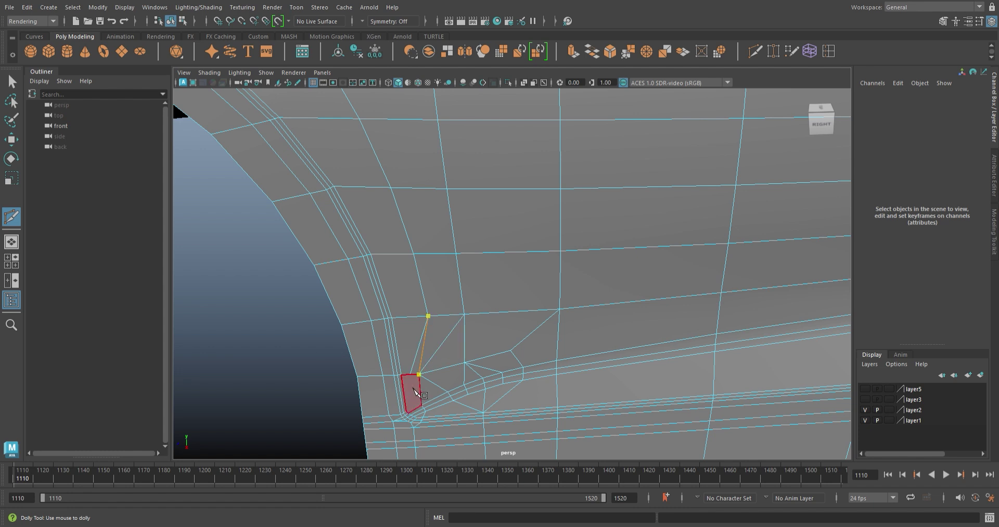
left_click(422, 357)
middle_click_drag(475, 330, 466, 325, "shift")
scroll(424, 249, "down", 3)
scroll(505, 334, "down", 2)
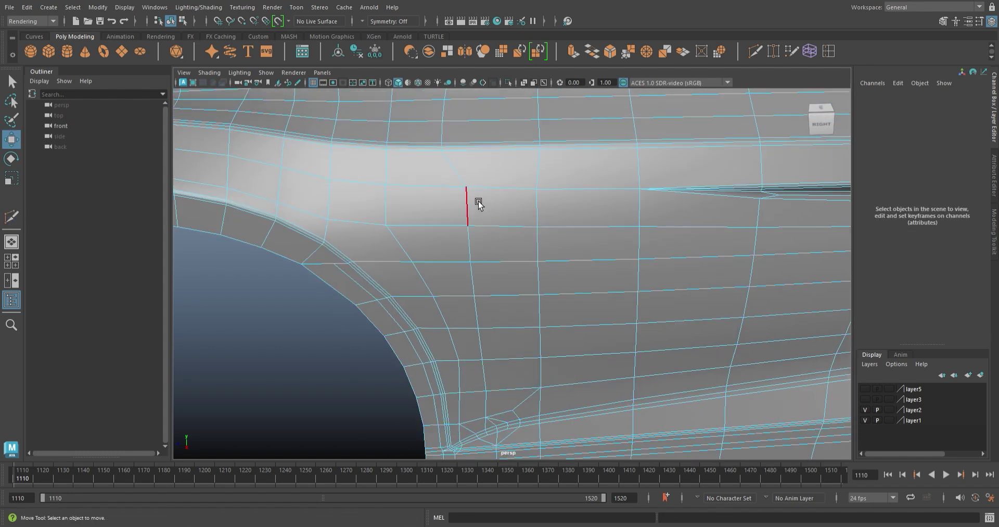
scroll(437, 223, "down", 2)
- Slide the vertex below the window pillar up along its edge
mouse_move(437, 222)
left_mouse_down("alt")
mouse_move(486, 270)
mouse_move(472, 248)
left_mouse_up("alt")
scroll(530, 303, "up", 3)
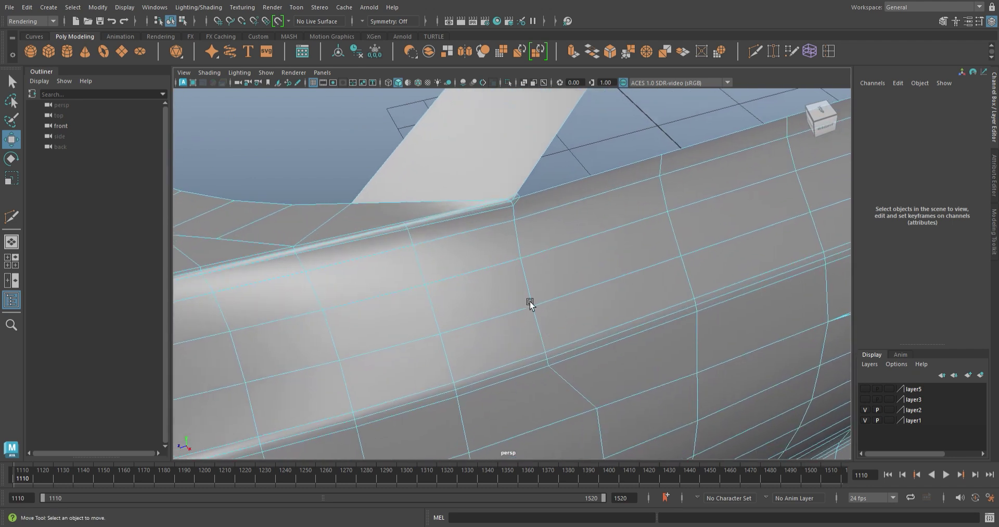
left_click(549, 363)
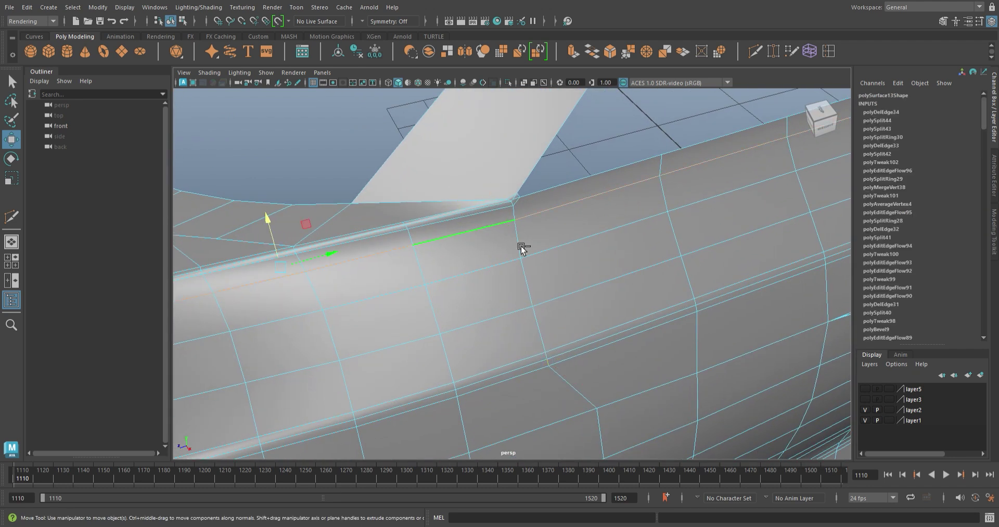
middle_click_drag(533, 266, 603, 306, "shift")
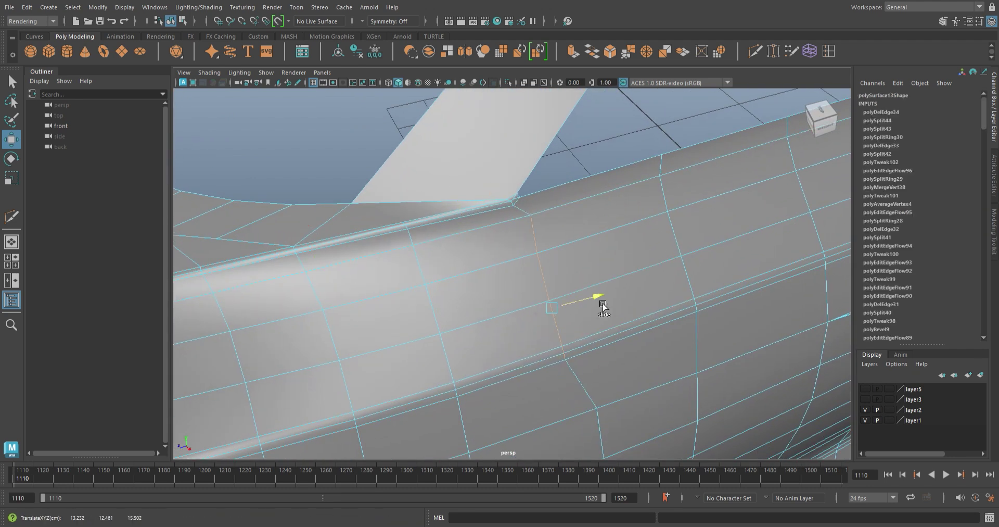
mouse_move(608, 309)
left_mouse_down("alt")
mouse_move(513, 292)
mouse_move(466, 330)
mouse_move(508, 364)
left_mouse_up("alt")
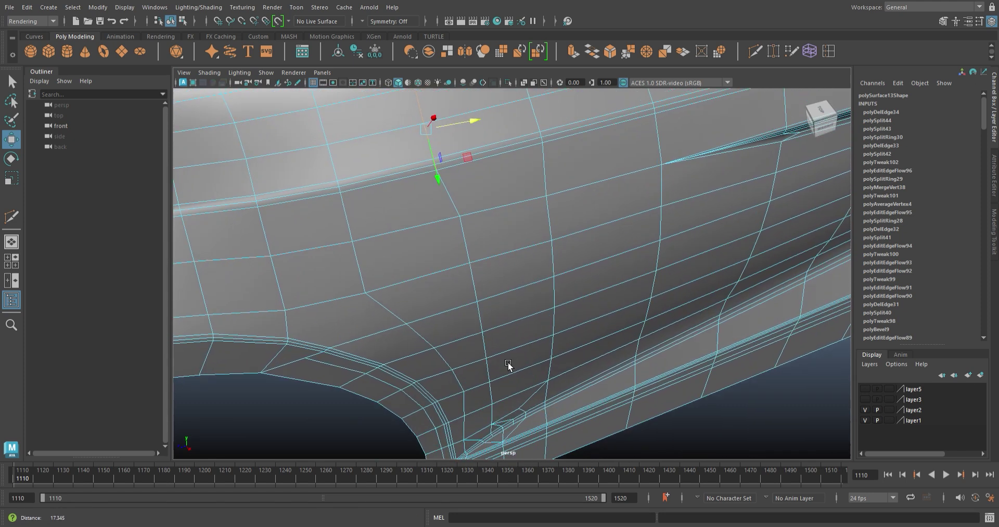
- Cut a new edge from a vertex and select the resulting vertex for moving
key("ctrl+shift+x")
left_click(436, 170)
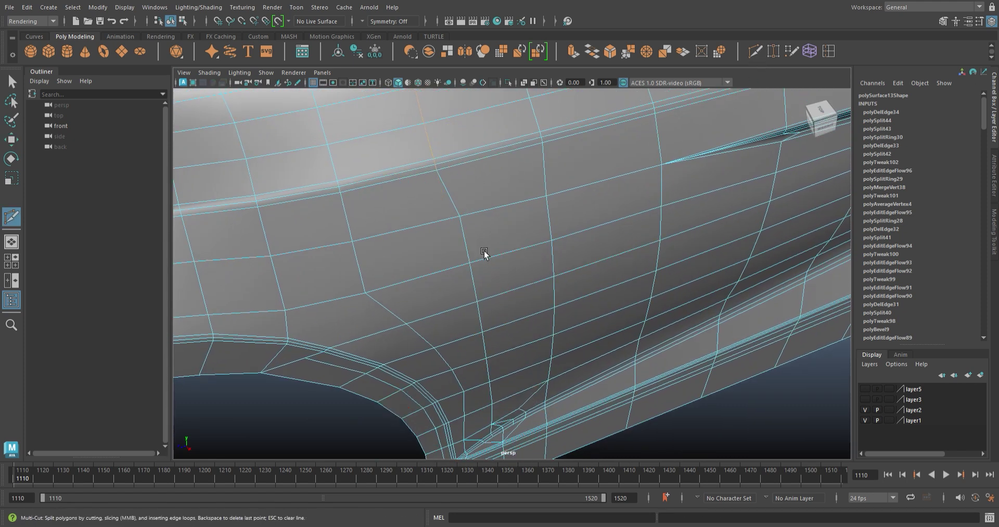
key("w")
left_click(454, 217)
- Orbit around the shaded wheel arch and toward the front intake
scroll(448, 263, "down", 5)
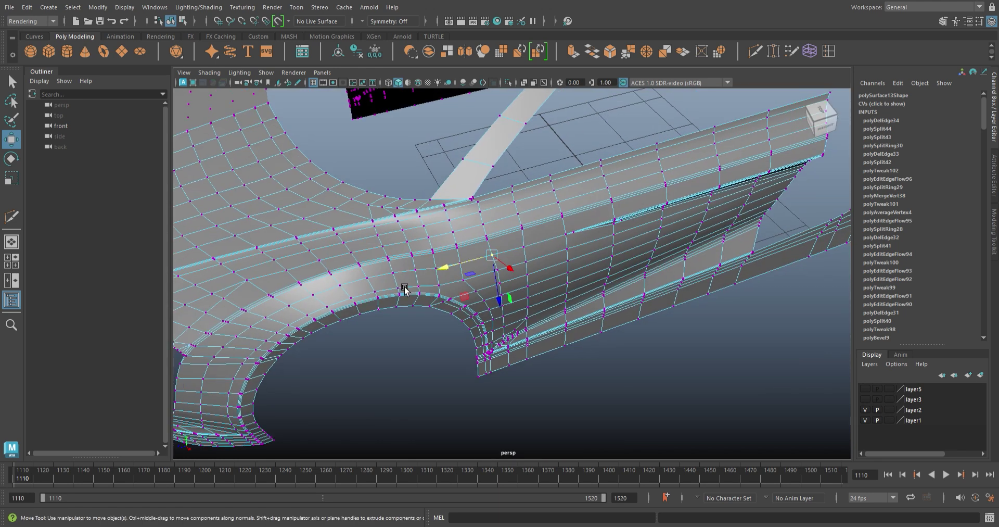
mouse_move(425, 296)
left_mouse_down("alt")
mouse_move(468, 325)
mouse_move(446, 295)
mouse_move(424, 328)
mouse_move(442, 314)
mouse_move(424, 314)
mouse_move(407, 286)
mouse_move(490, 282)
mouse_move(589, 323)
mouse_move(523, 353)
mouse_move(463, 348)
mouse_move(475, 381)
left_mouse_up("alt")
left_click(589, 324)
left_click(469, 399)
right_click_drag(468, 399, 367, 318, "alt")
mouse_move(367, 318)
left_mouse_down("alt")
mouse_move(352, 317)
mouse_move(550, 399)
left_mouse_up("alt")
- Maximize the side blueprint view and select the car body mesh
key("space")
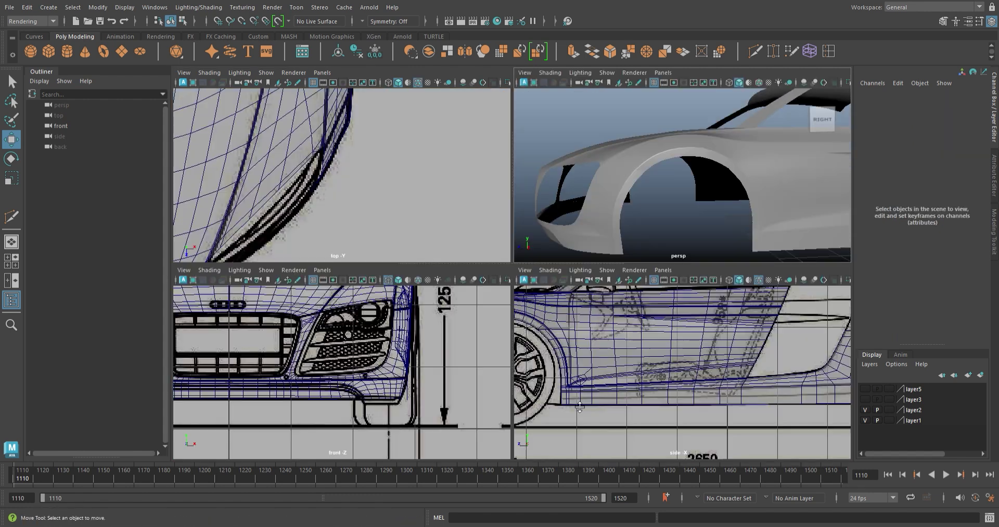
key("space")
scroll(418, 274, "up", 5)
left_click(418, 275)
scroll(403, 314, "down", 3)
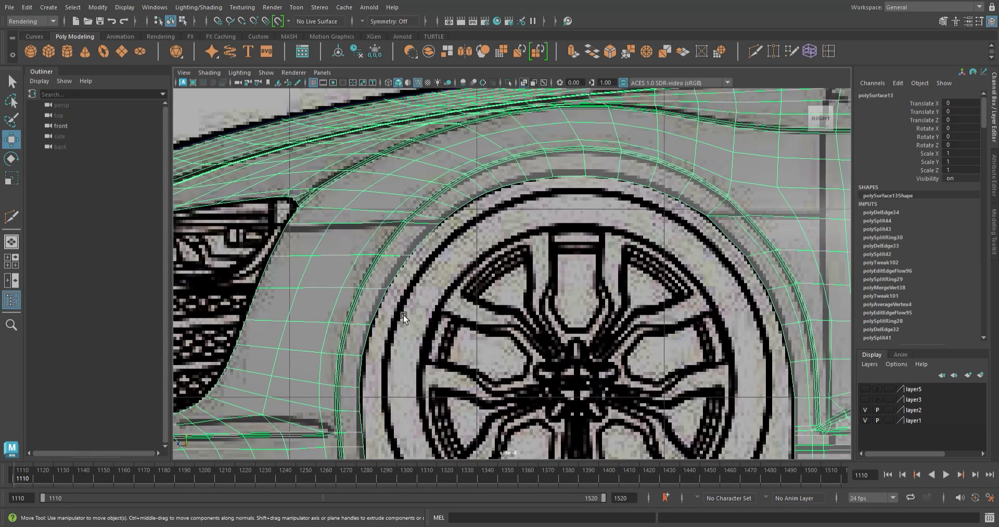
scroll(363, 292, "down", 2)
- Zoom onto the rear of the front wheel arch and activate Target Weld
middle_click_drag(364, 291, 344, 249, "alt")
scroll(439, 285, "up", 2)
scroll(439, 286, "down", 3)
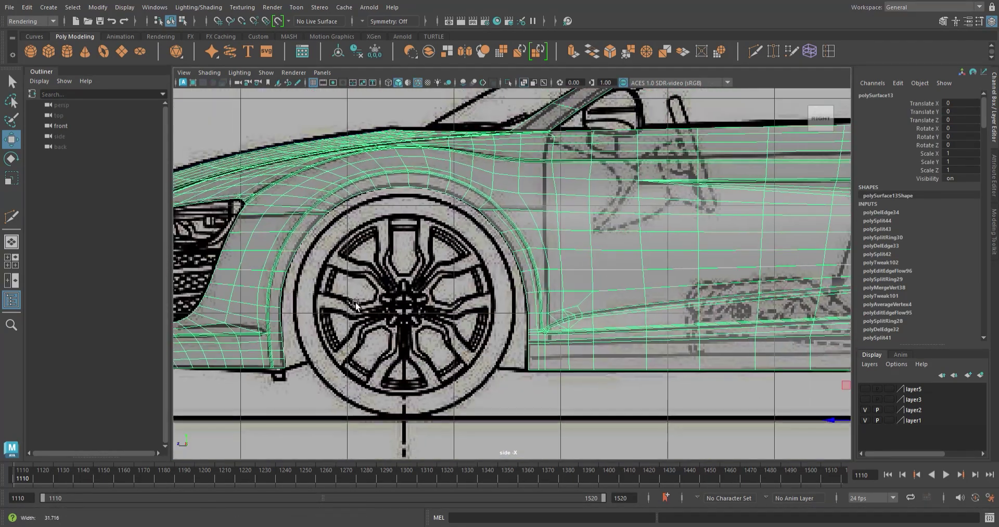
middle_click_drag(440, 285, 511, 286, "alt")
scroll(493, 311, "up", 3)
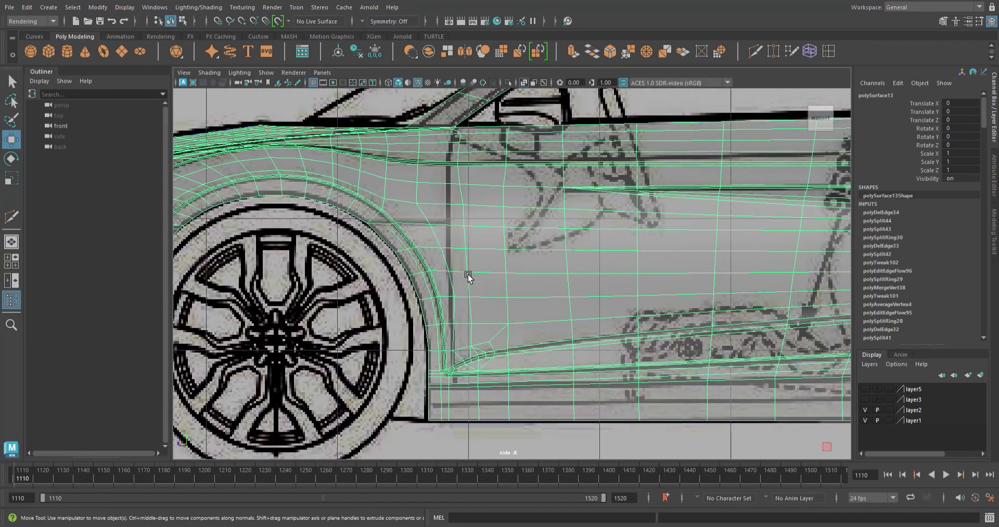
scroll(468, 275, "up", 1)
left_click(774, 57)
scroll(458, 346, "up", 1)
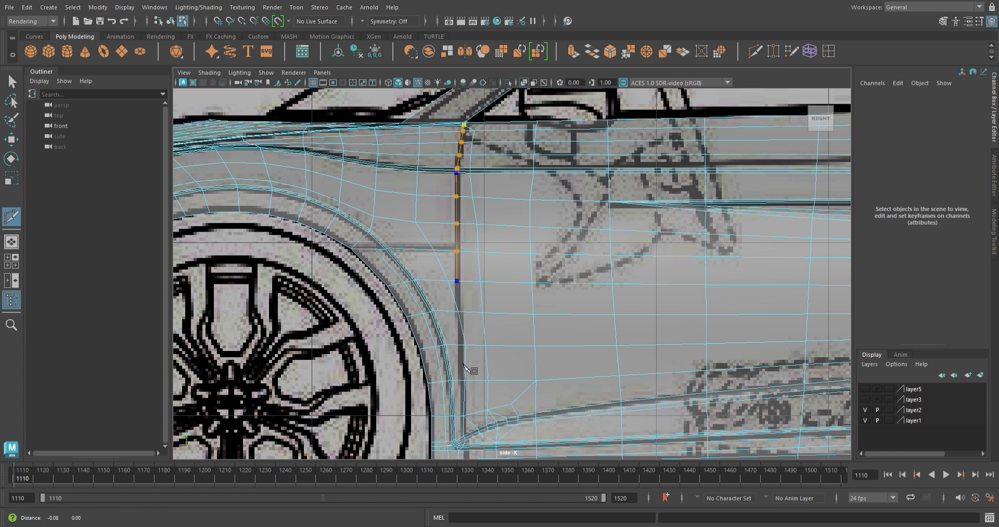
- Delete the stray diagonal edge beside the front wheel arch
scroll(458, 281, "up", 2)
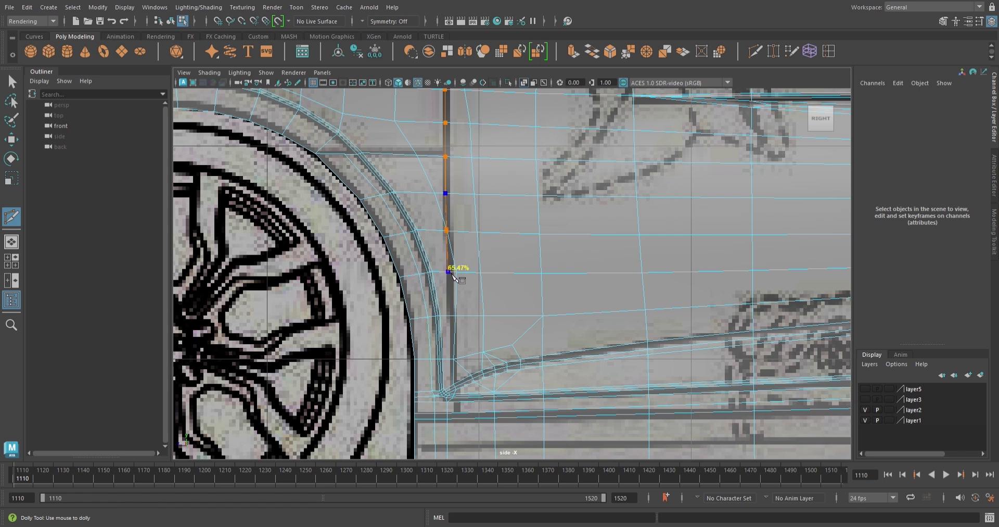
scroll(439, 359, "up", 1)
left_click_drag(439, 380, 468, 371)
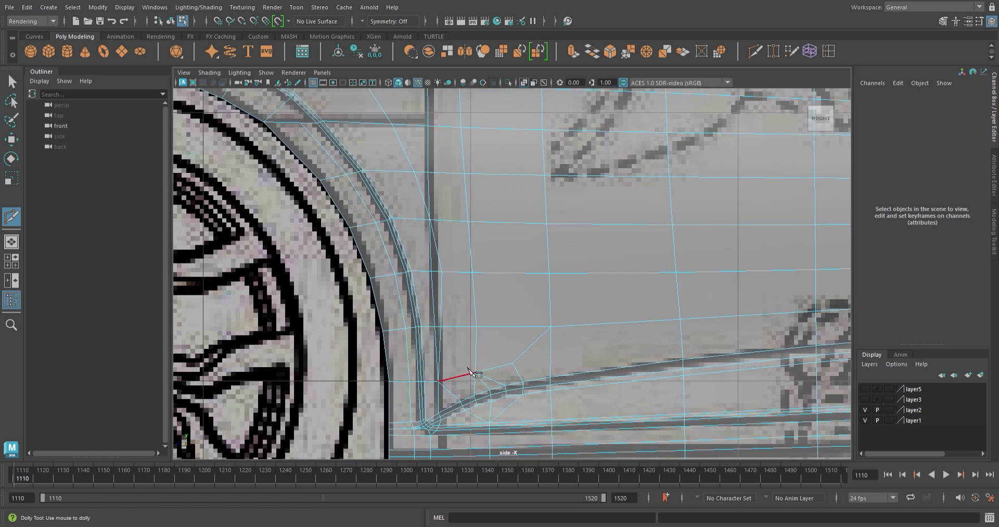
left_click(450, 386)
key("ctrl+z")
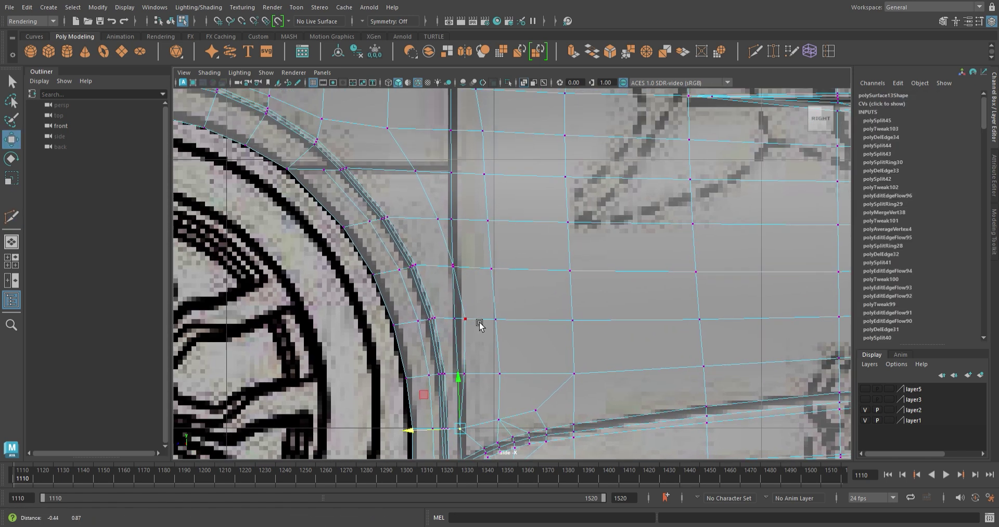
key("ctrl+z")
key("ctrl+z")
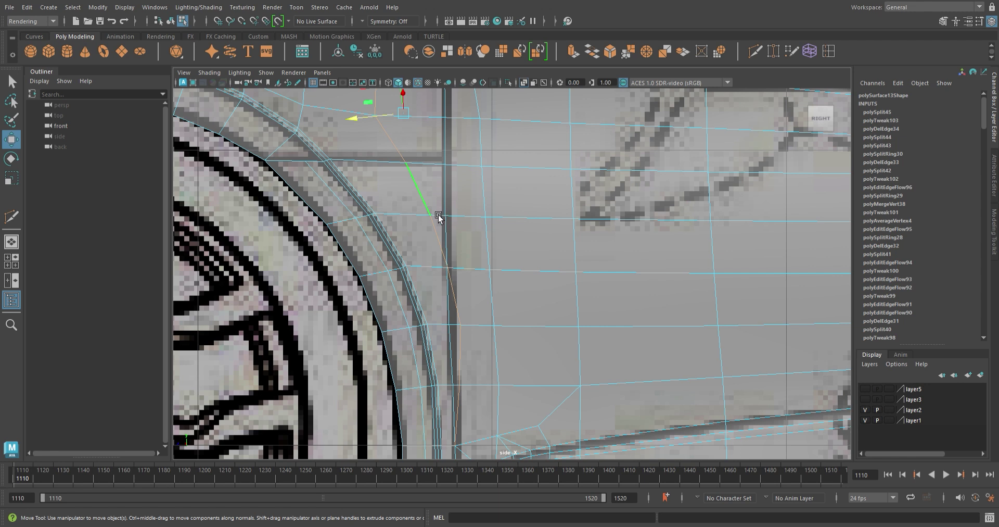
left_click(445, 229)
key("ctrl+Delete")
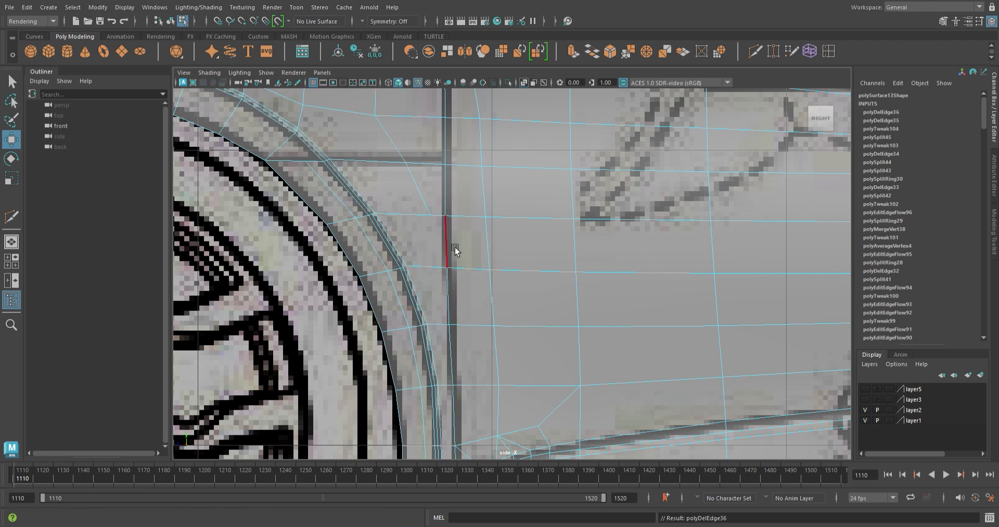
- Cut a new edge behind the arch, delete the leftover edge, and align the arch vertex to the blueprint
scroll(430, 231, "down", 6)
scroll(458, 239, "up", 2)
scroll(465, 244, "up", 2)
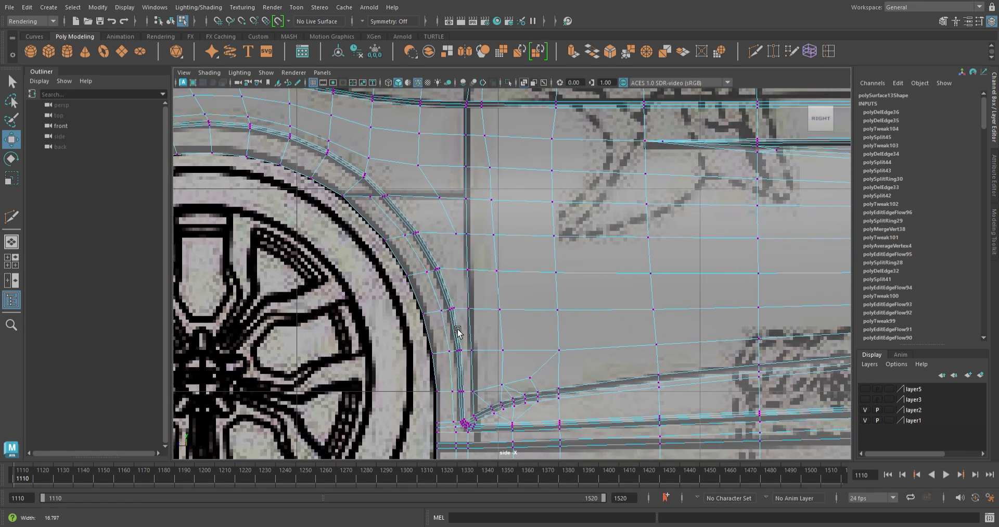
scroll(471, 249, "up", 2)
left_click(463, 239)
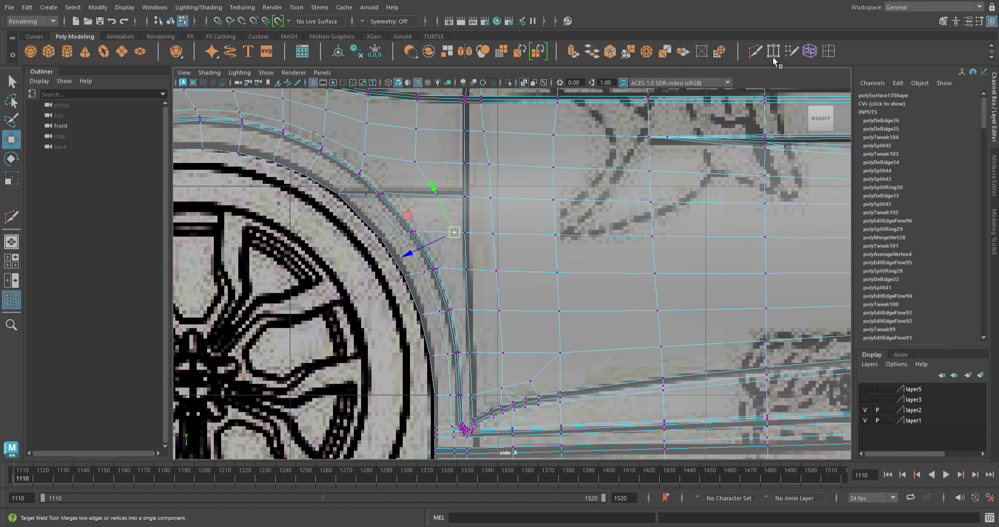
left_click(772, 51)
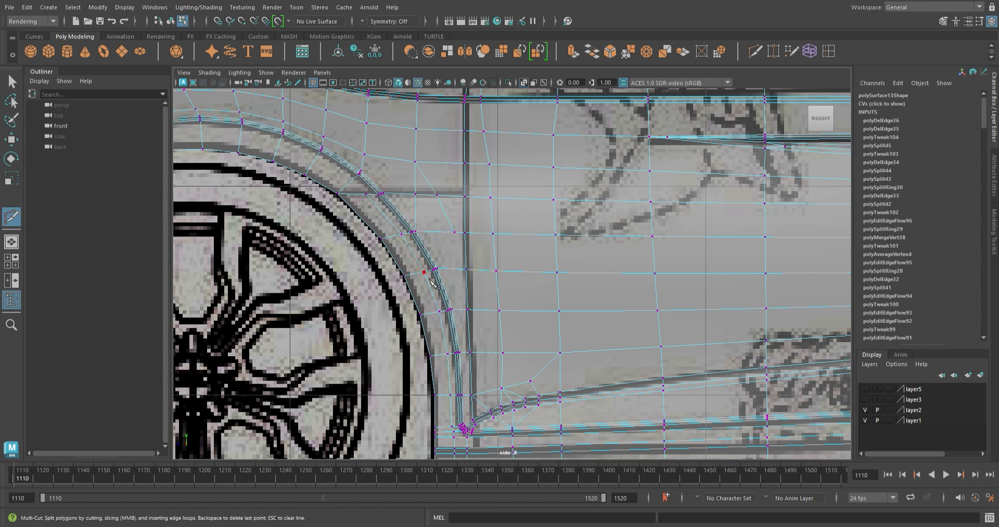
key("Return")
key("ctrl+Delete")
scroll(398, 285, "down", 5)
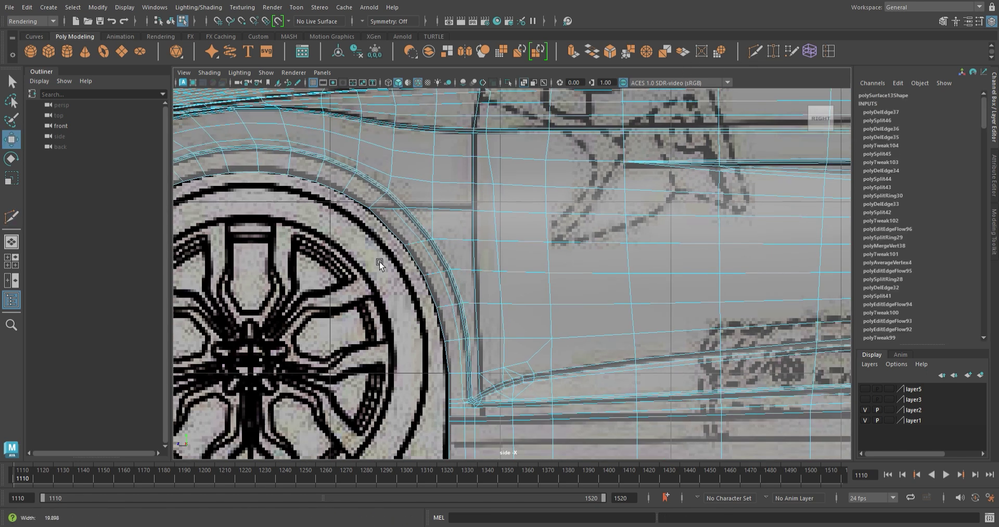
scroll(297, 165, "up", 5)
left_click_drag(346, 186, 341, 205)
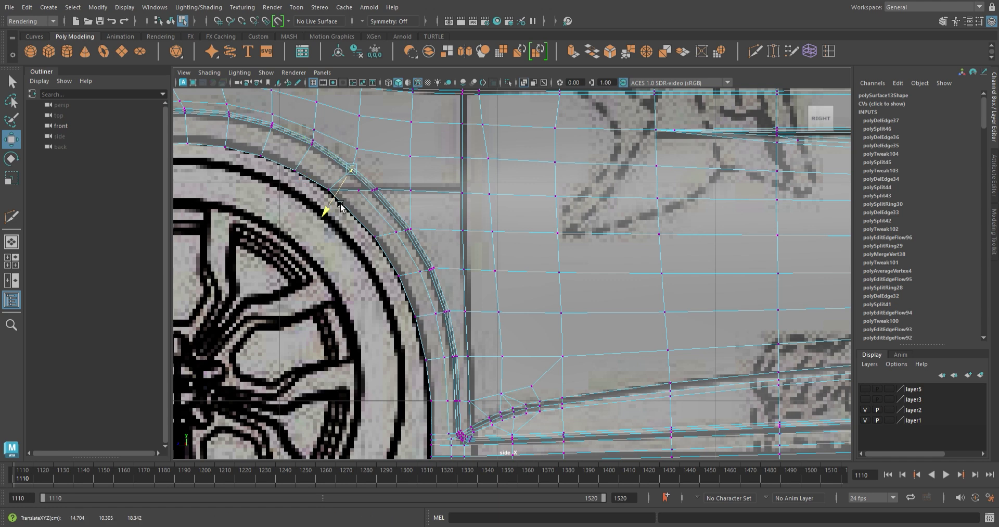
- Cut a vertical edge through the panel, delete the extra skirt edge, and save Audi_R8_2.mb
scroll(471, 218, "down", 5)
scroll(486, 187, "up", 5)
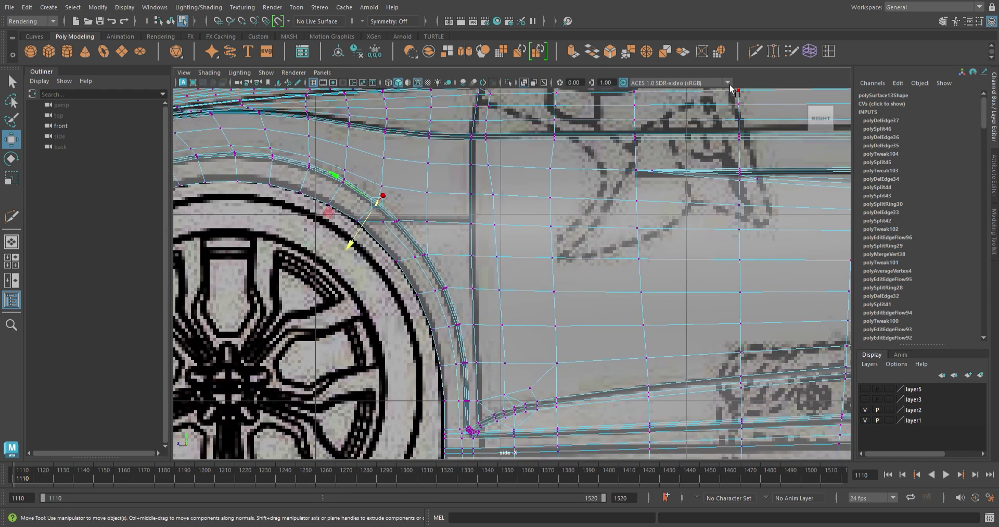
scroll(453, 189, "down", 5)
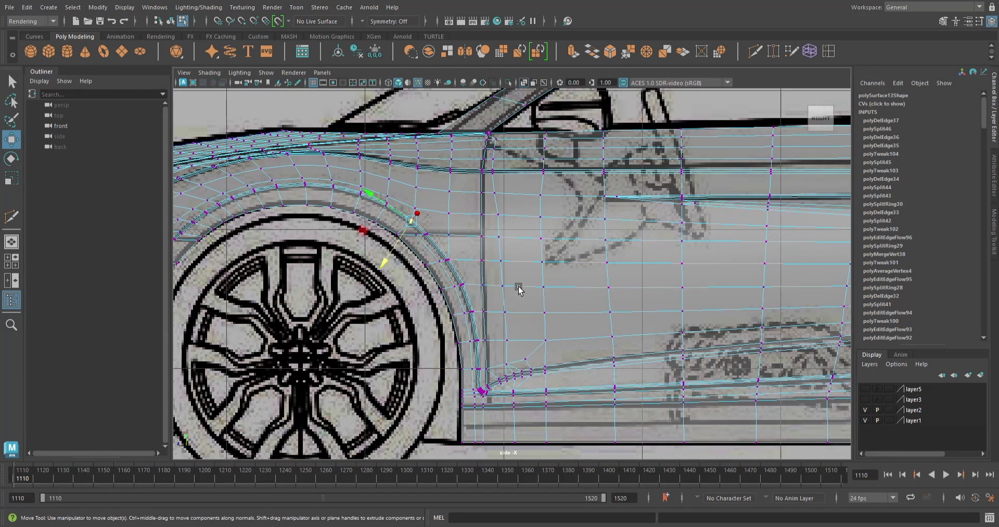
scroll(589, 229, "up", 5)
left_click(754, 54)
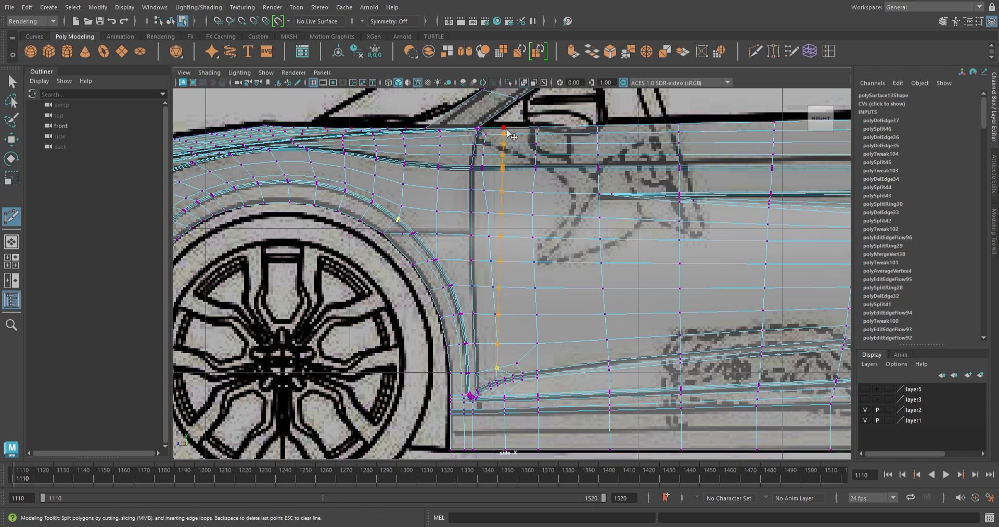
key("w")
key("Delete")
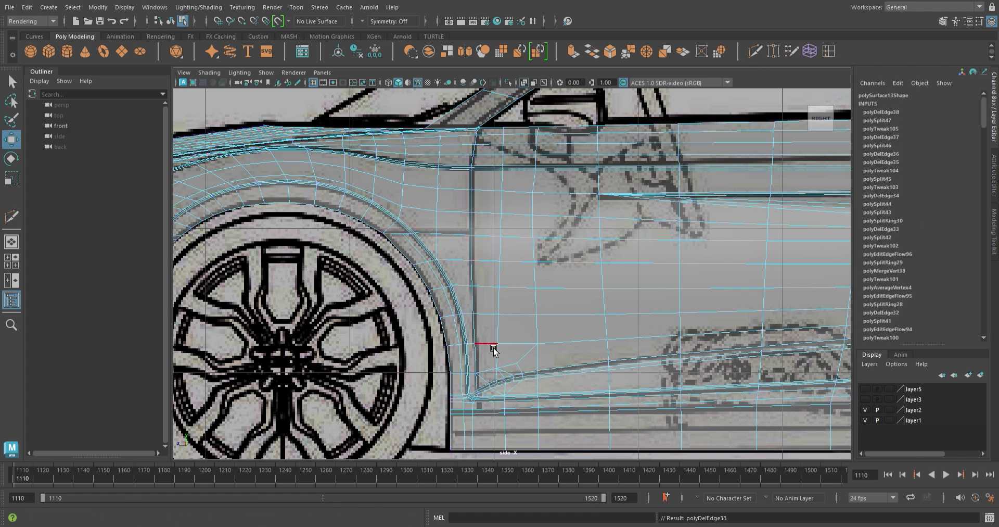
scroll(493, 349, "down", 3)
scroll(598, 350, "up", 3)
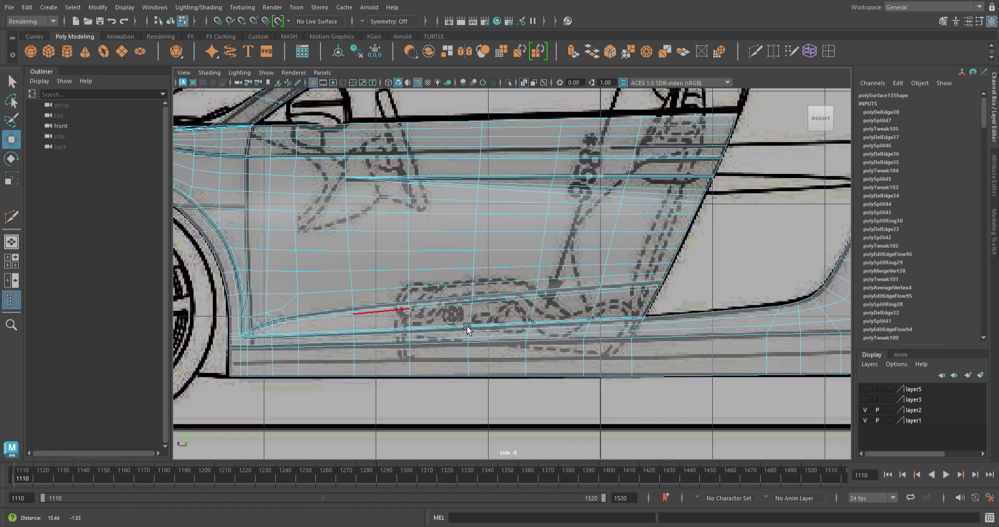
scroll(489, 318, "down", 1)
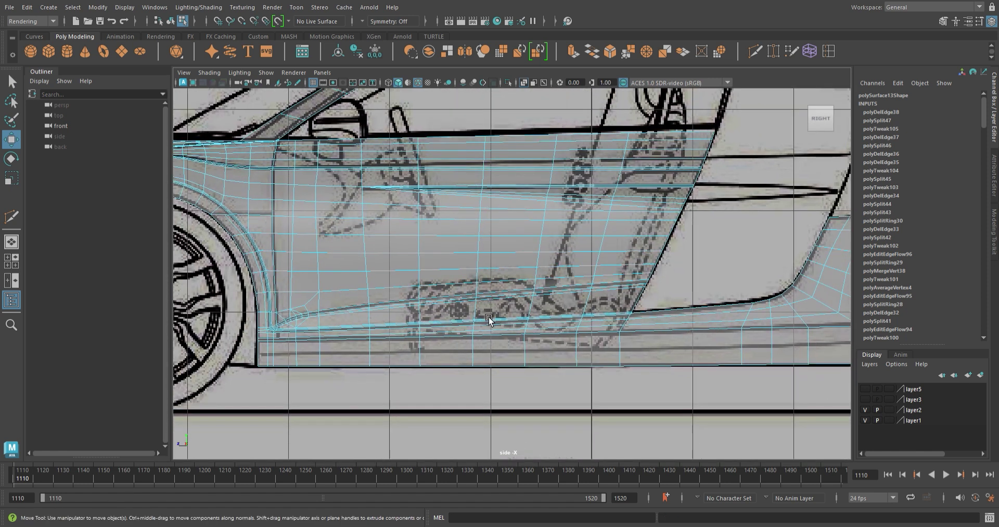
scroll(489, 319, "down", 3)
scroll(497, 317, "up", 2)
key("ctrl+s")
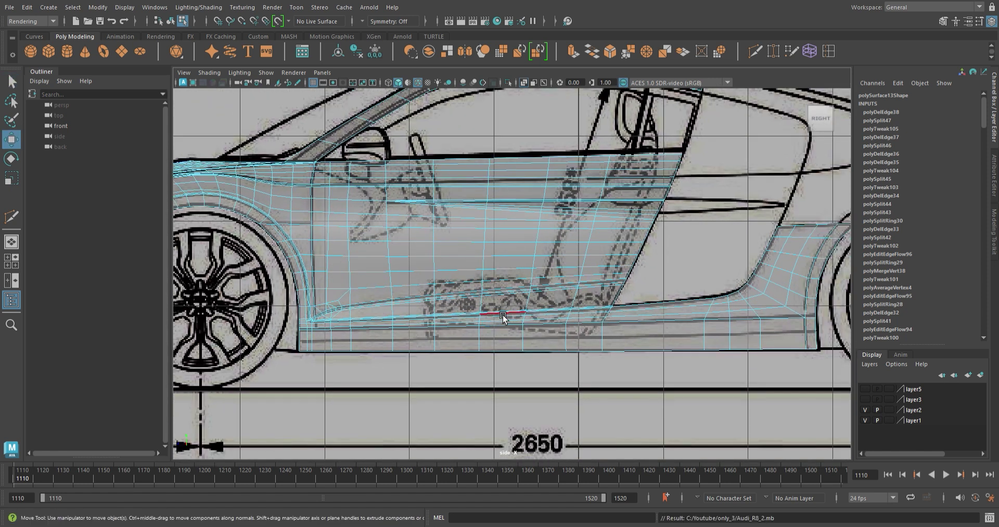
key("space")
key("space")
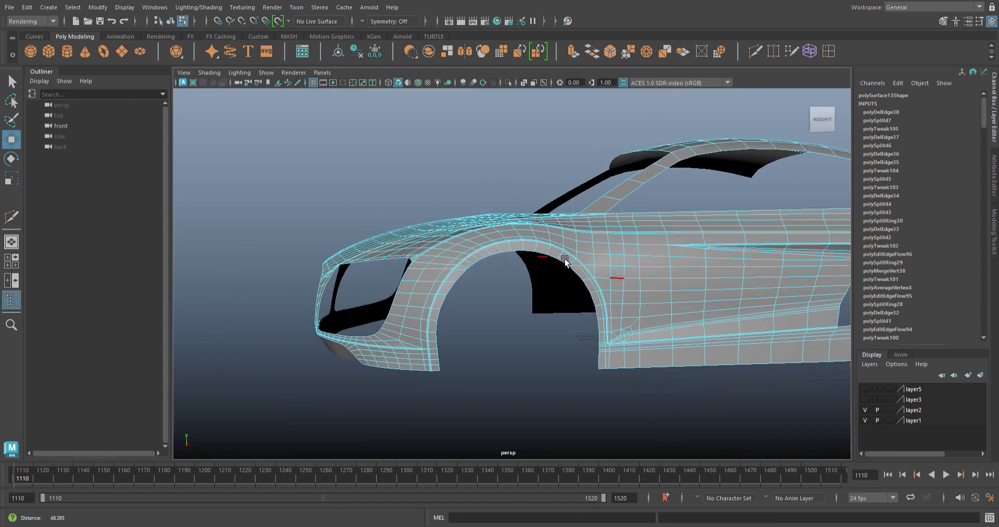
- Select the body shell and, in the maximized side view, insert an edge loop along the lower skirt
left_click_drag(613, 275, 509, 335, "alt")
left_click(510, 335)
left_click(542, 374)
mouse_move(542, 374)
left_mouse_down("alt")
mouse_move(552, 362)
mouse_move(448, 311)
left_mouse_up("alt")
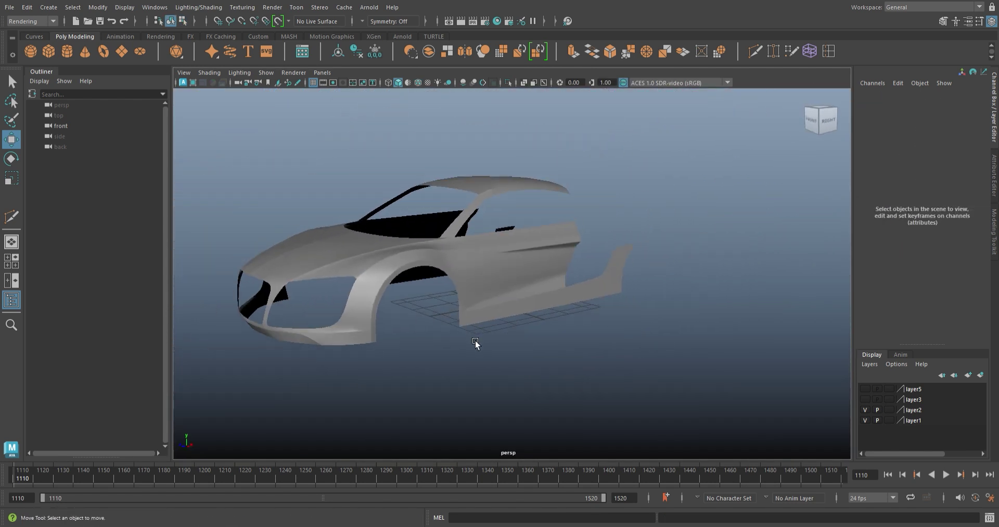
left_click(480, 307)
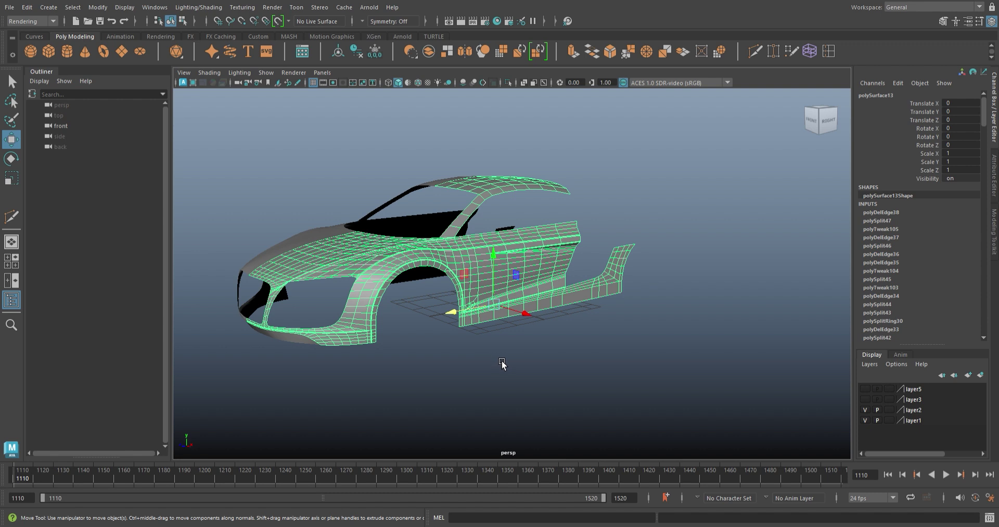
left_click_drag(503, 363, 635, 401, "alt")
key("space")
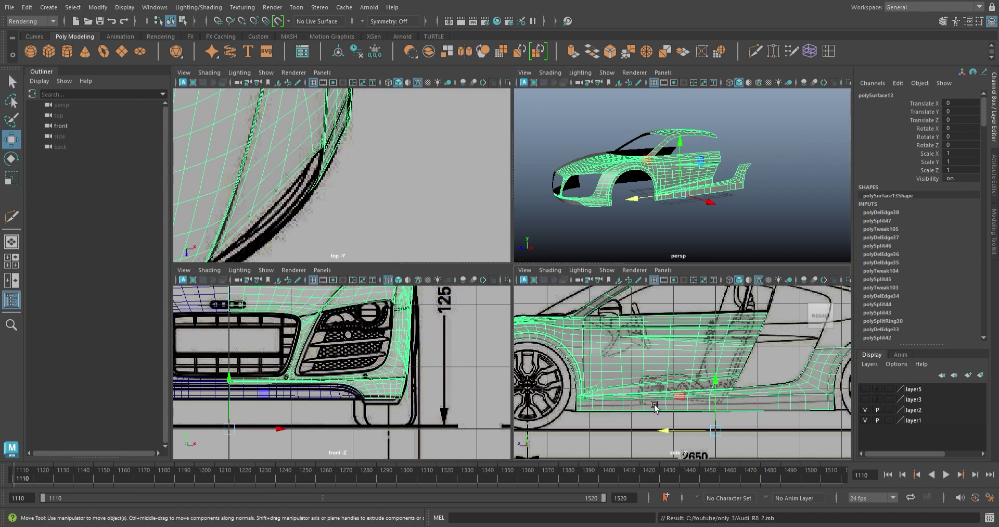
key("space")
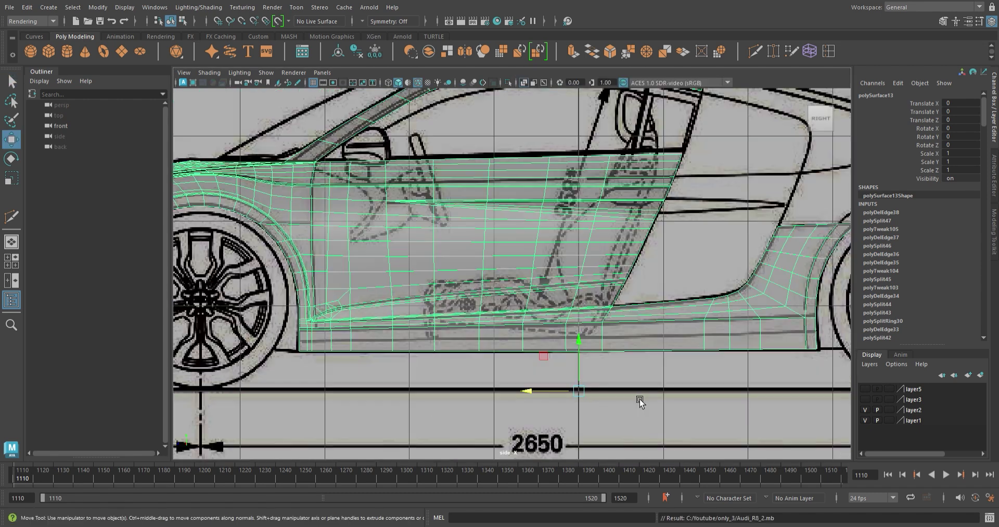
left_click(792, 51)
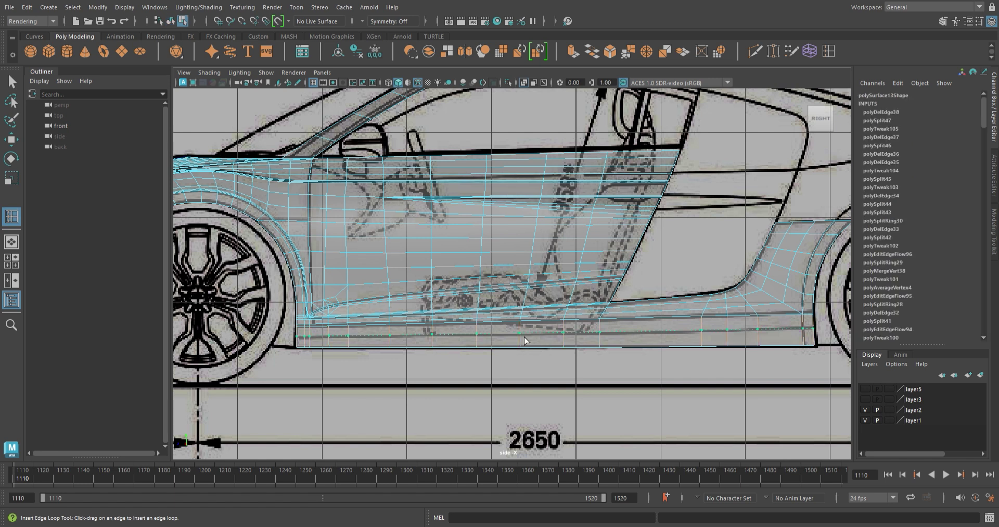
left_click(529, 340)
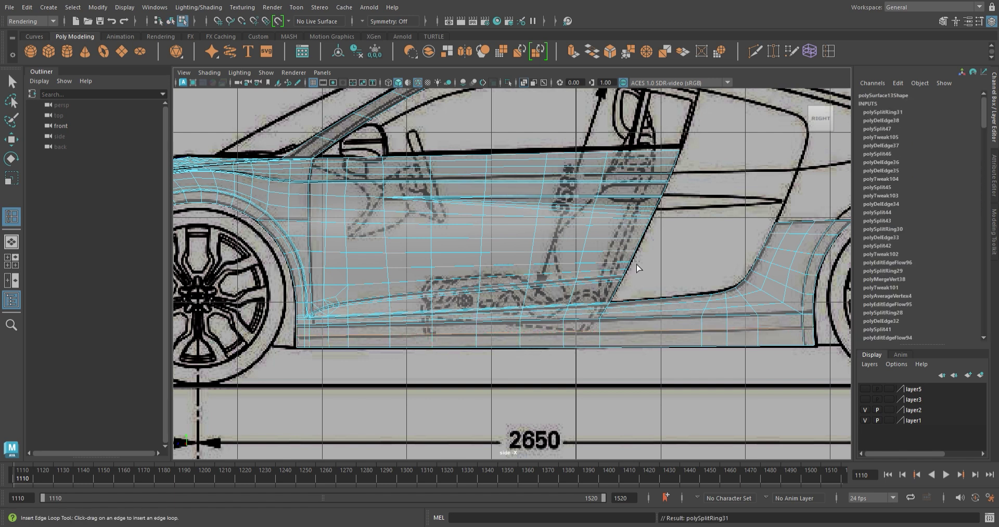
key("space")
key("space")
scroll(617, 289, "up", 5)
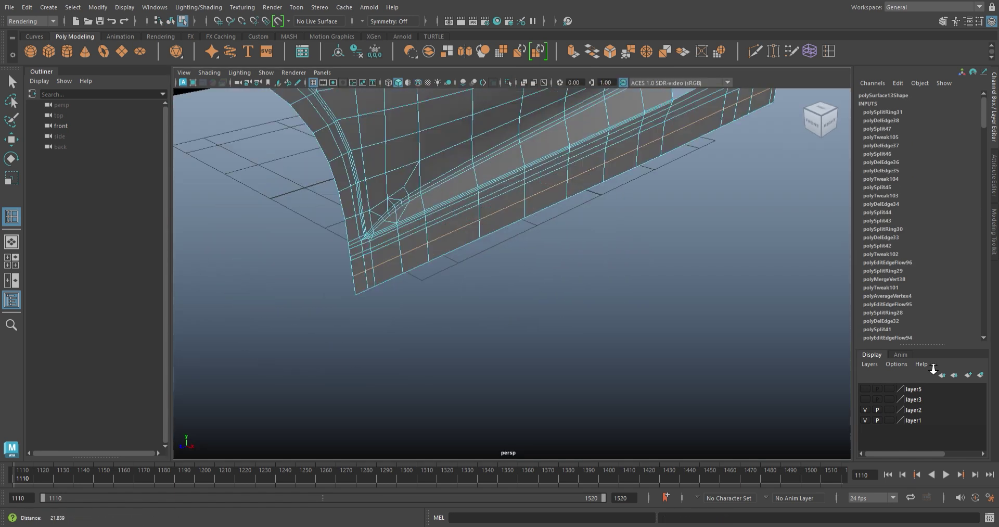
left_click_drag(616, 291, 448, 386, "alt")
key("w")
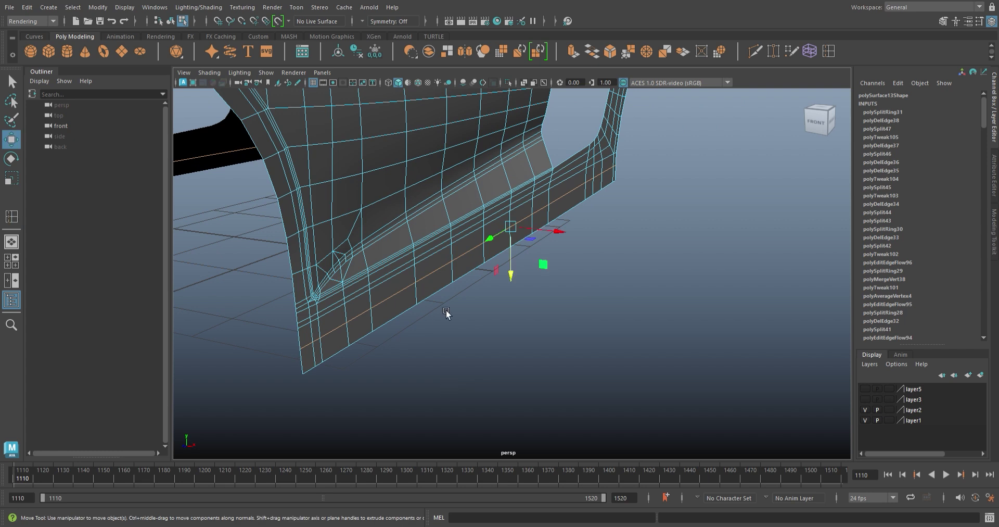
left_click(336, 335)
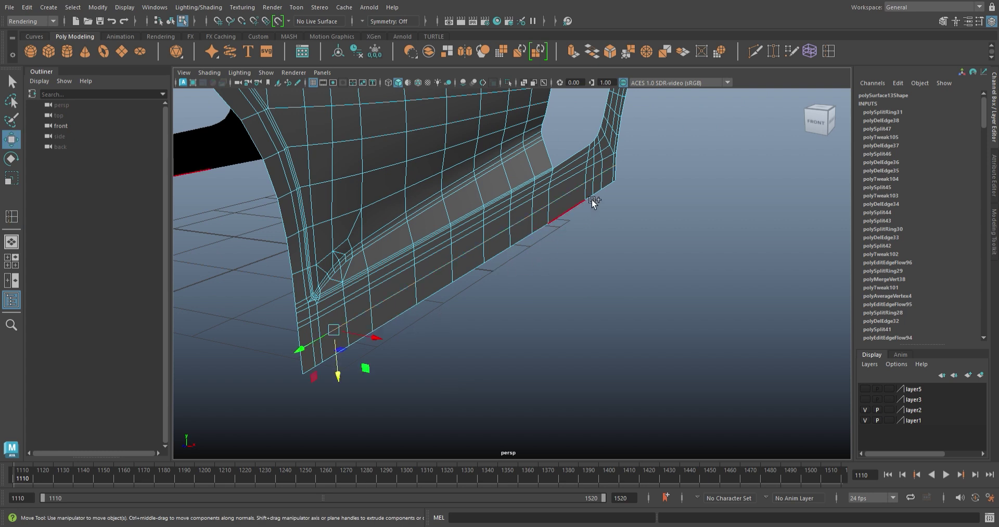
double_click(614, 173)
mouse_move(614, 173)
left_mouse_down("alt")
mouse_move(567, 258)
mouse_move(485, 317)
left_mouse_up("alt")
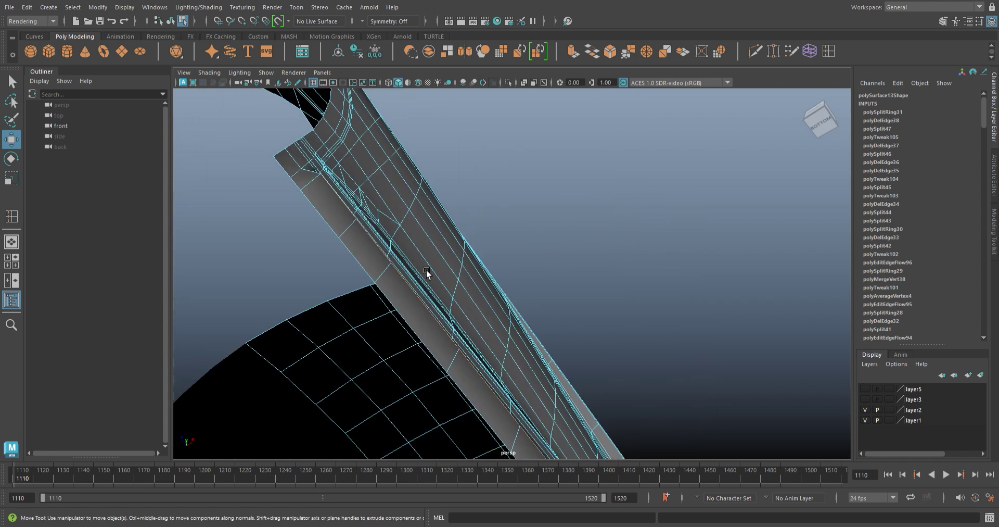
mouse_move(427, 269)
left_mouse_down("alt")
mouse_move(374, 260)
mouse_move(353, 315)
mouse_move(350, 370)
mouse_move(546, 286)
left_mouse_up("alt")
scroll(350, 370, "up", 5)
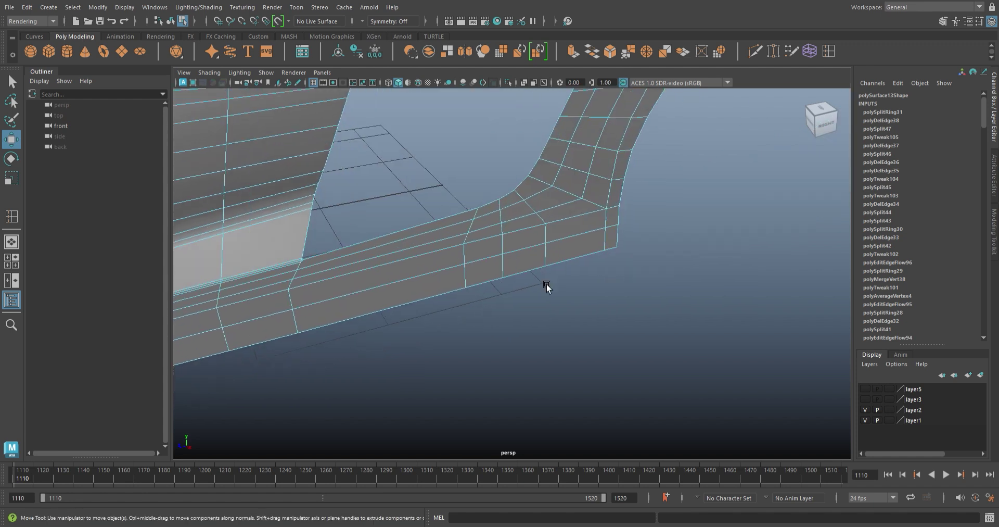
double_click(580, 237)
mouse_move(579, 238)
left_mouse_down("alt")
mouse_move(535, 261)
mouse_move(460, 344)
mouse_move(438, 299)
mouse_move(620, 263)
mouse_move(511, 250)
mouse_move(470, 345)
mouse_move(498, 366)
mouse_move(353, 259)
mouse_move(518, 249)
mouse_move(451, 262)
left_mouse_up("alt")
left_click(478, 339)
scroll(421, 253, "up", 1)
scroll(397, 244, "up", 2)
- Cut a new edge across the rear skirt flap with Multi-Cut
scroll(388, 242, "up", 2)
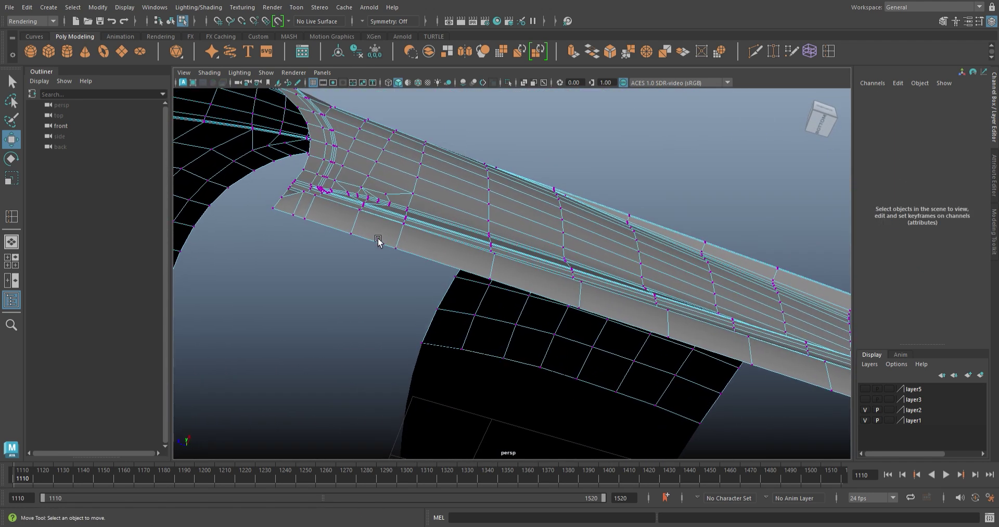
left_click(755, 51)
left_click(305, 219)
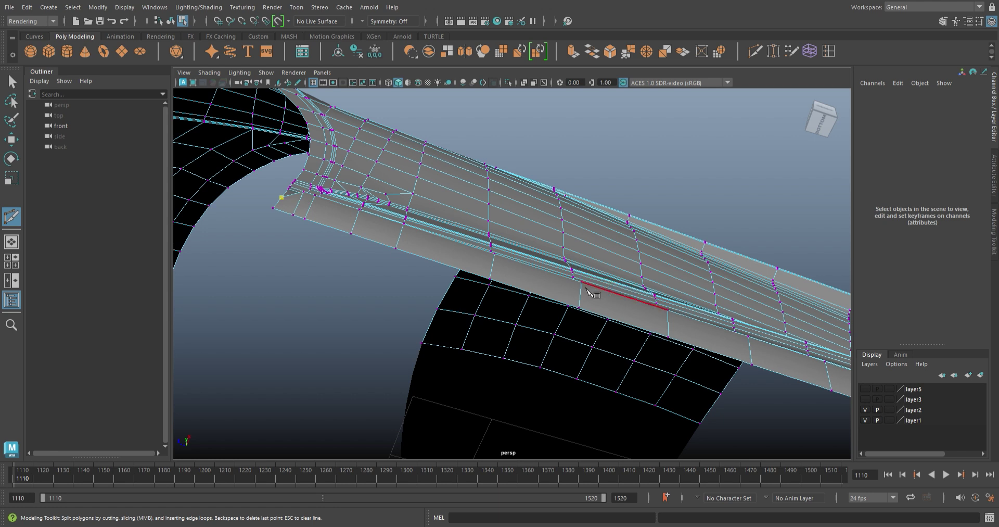
left_click_drag(591, 274, 471, 352, "alt")
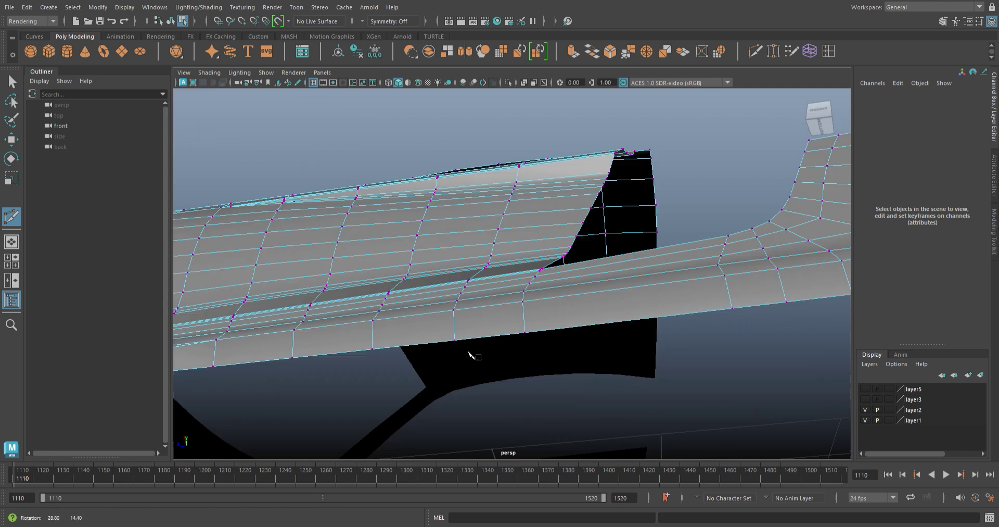
right_click_drag(471, 352, 416, 301, "alt")
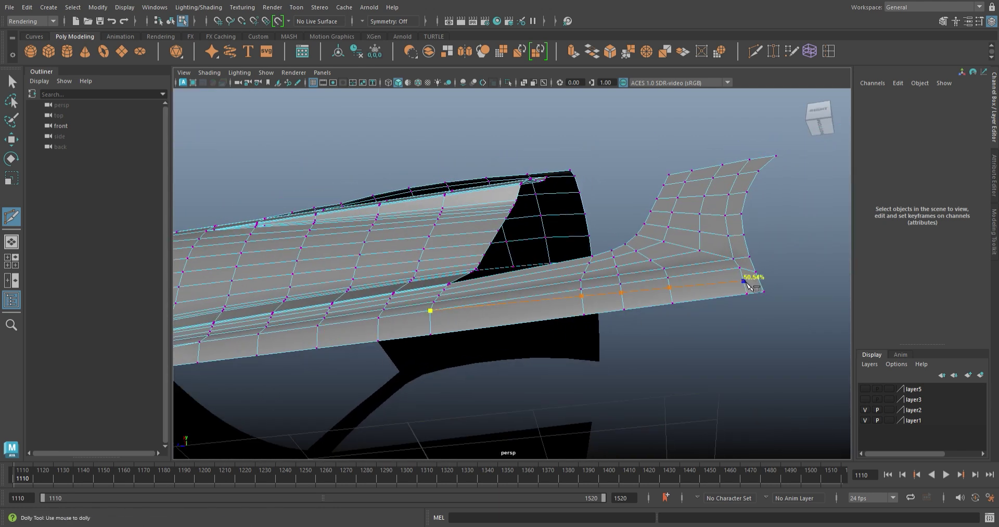
left_click(722, 286)
key("w")
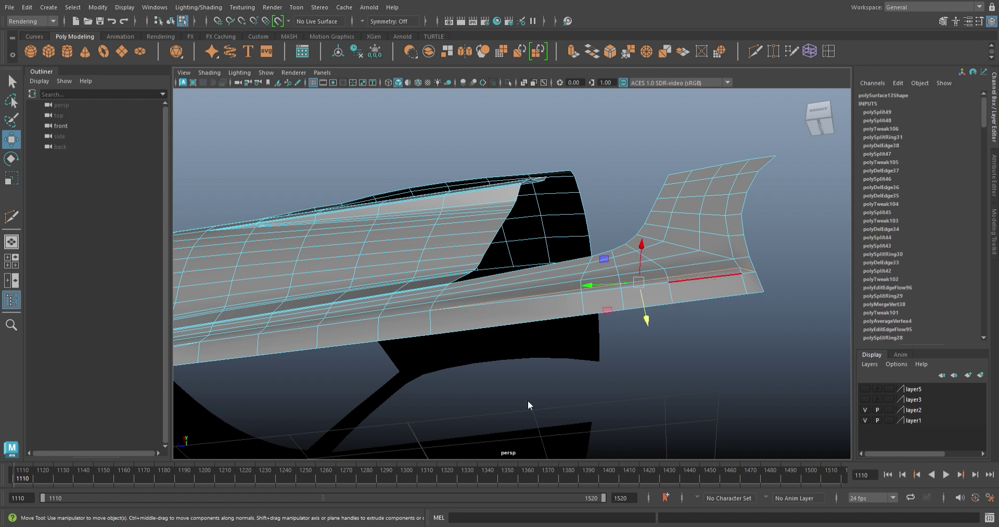
- Delete one flap edge and slide another edge to the left
left_click_drag(528, 401, 496, 326, "alt")
key("Delete")
mouse_move(260, 415)
left_mouse_down("alt")
mouse_move(525, 305)
mouse_move(706, 357)
left_mouse_up("alt")
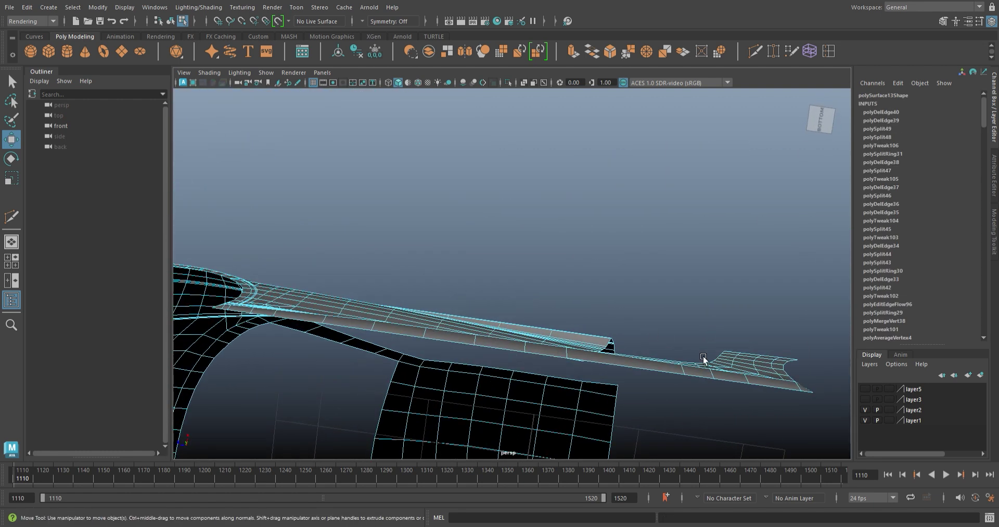
right_click_drag(706, 357, 513, 406, "alt")
mouse_move(513, 406)
left_mouse_down("alt")
mouse_move(548, 328)
mouse_move(582, 319)
left_mouse_up("alt")
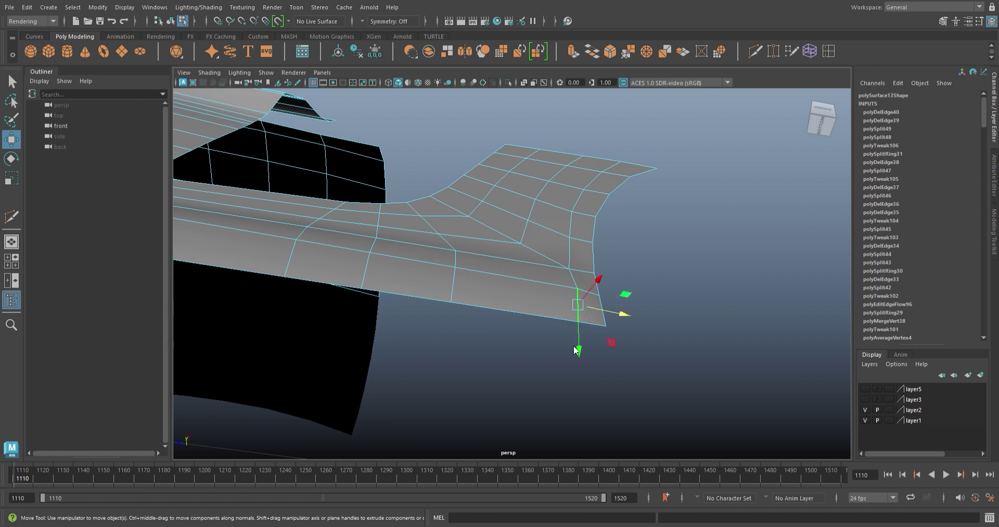
key("y")
middle_click_drag(572, 390, 554, 371)
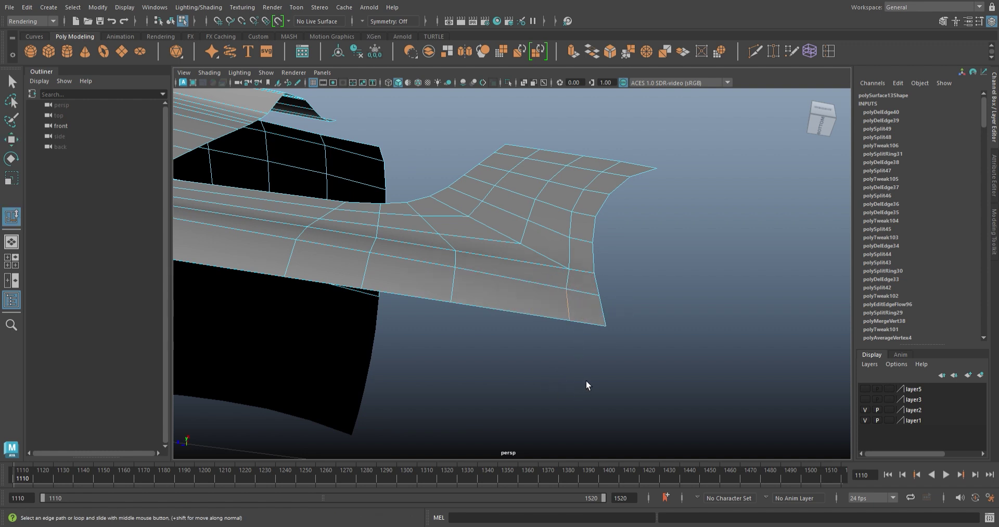
- Save the scene as Audi_R8_2.mb and show the four-view layout
mouse_move(580, 382)
left_mouse_down("alt")
mouse_move(290, 279)
mouse_move(476, 314)
mouse_move(558, 369)
mouse_move(546, 277)
mouse_move(576, 327)
left_mouse_up("alt")
mouse_move(545, 297)
left_mouse_down("alt")
mouse_move(466, 239)
mouse_move(522, 272)
mouse_move(502, 305)
mouse_move(632, 301)
mouse_move(556, 317)
mouse_move(601, 337)
mouse_move(589, 346)
left_mouse_up("alt")
key("ctrl+s")
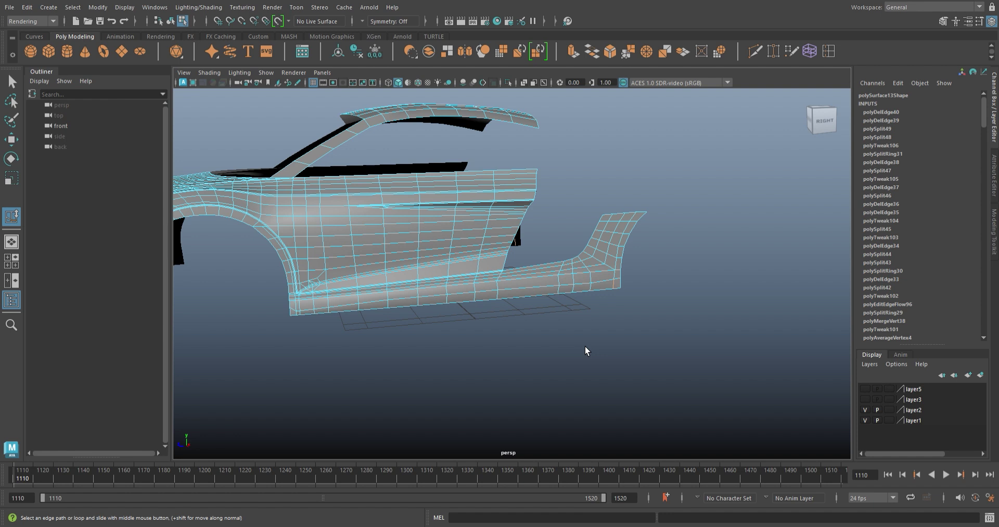
key("space")
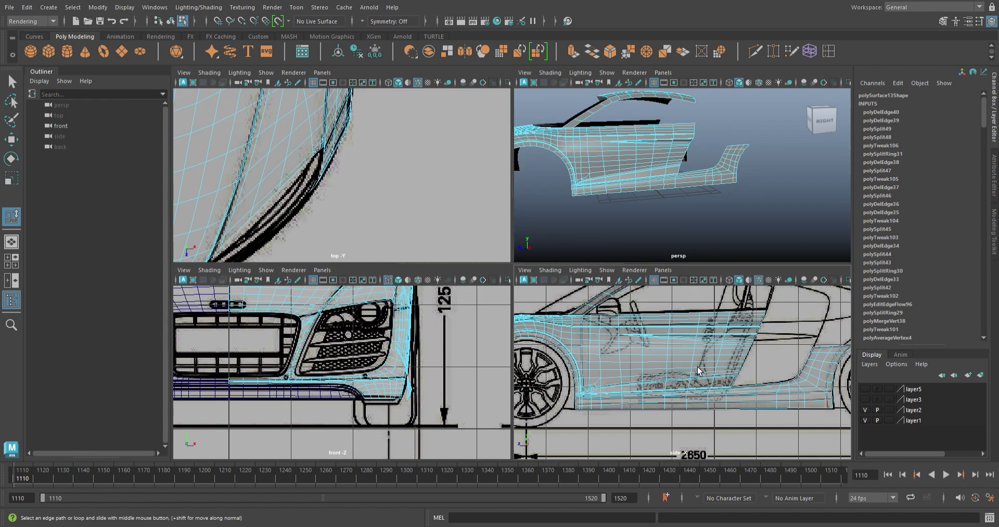
- In the side view, insert two vertical edge loops in the lower skirt and apply Edit Edge Flow
key("space")
scroll(560, 361, "up", 5)
left_click(698, 348)
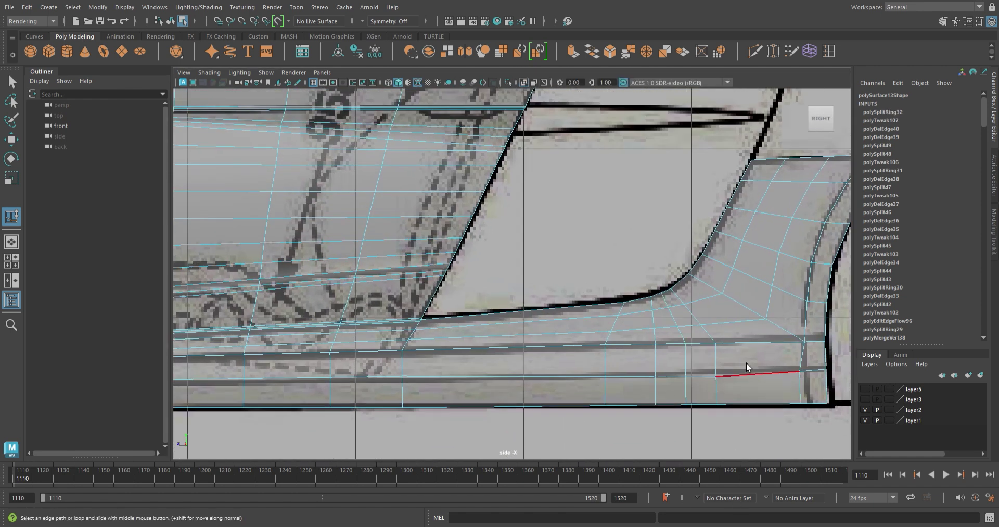
key("alt+e")
left_click(740, 348)
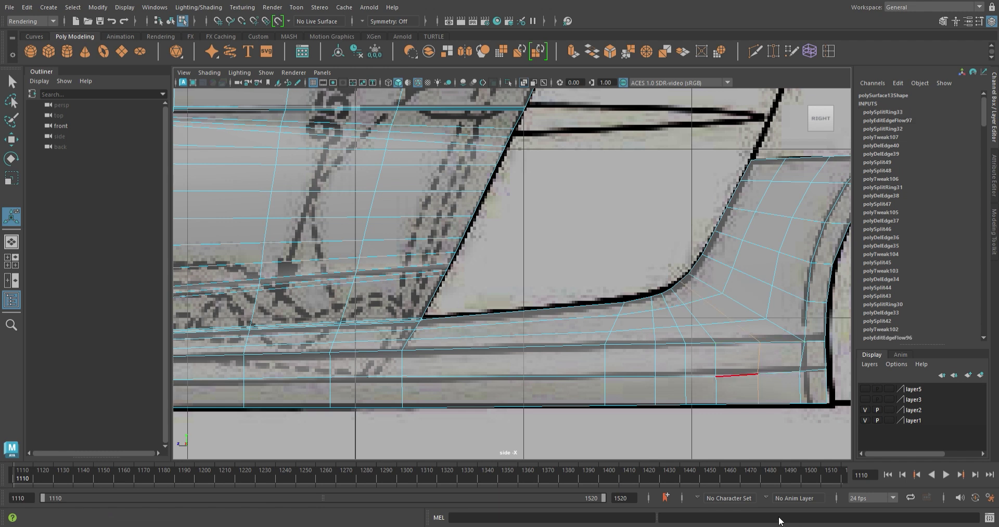
key("alt+e")
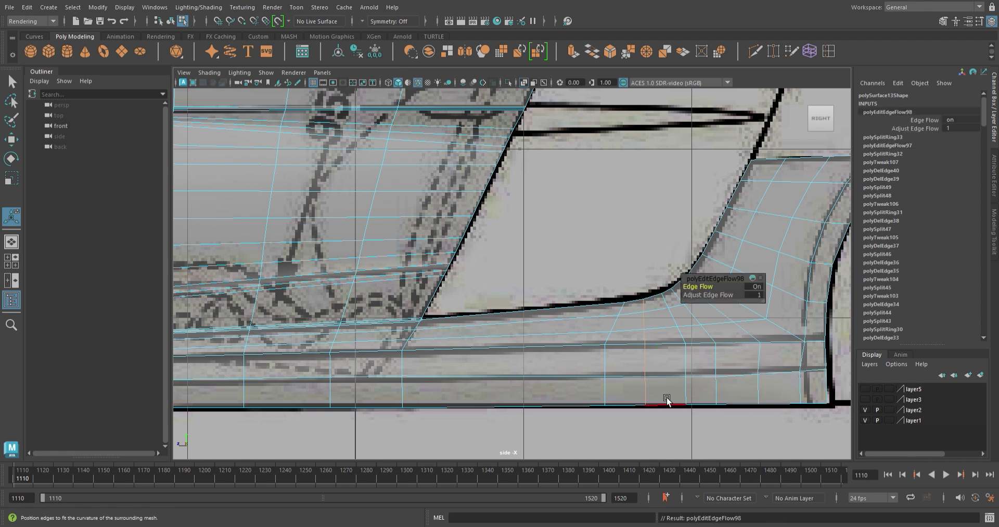
key("alt+e")
left_click(722, 361)
key("alt+e")
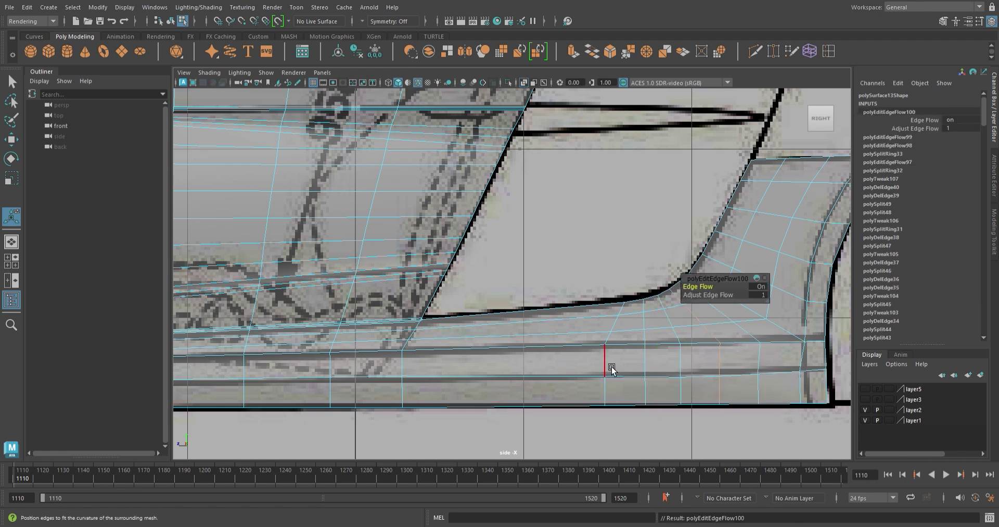
- Add more edge loops further forward, undoing a trial bevel, and fit them to the curvature
left_click(657, 347)
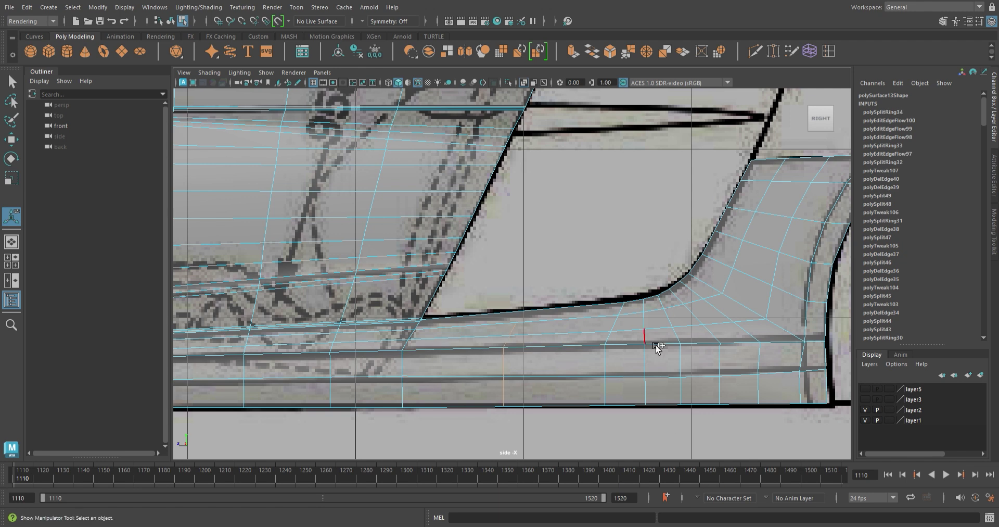
key("ctrl+b")
key("ctrl+z")
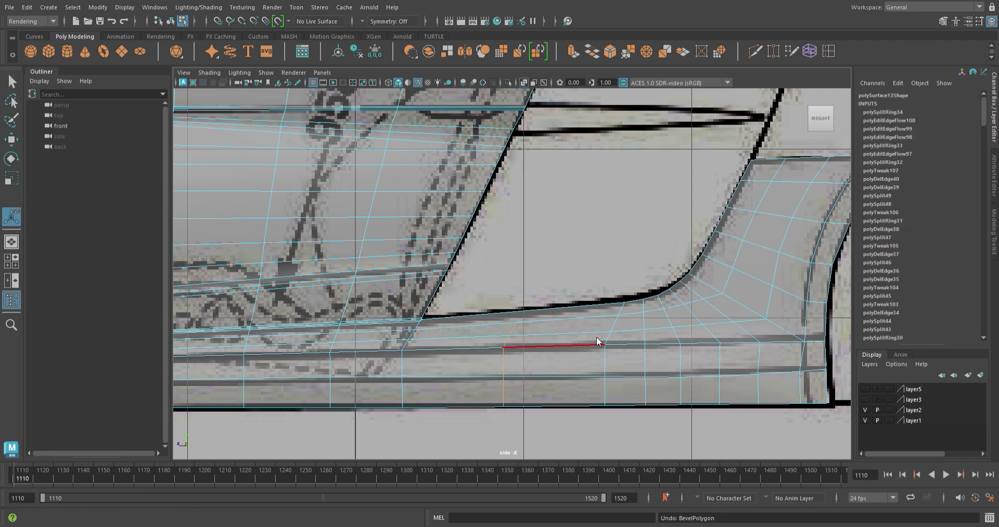
key("g")
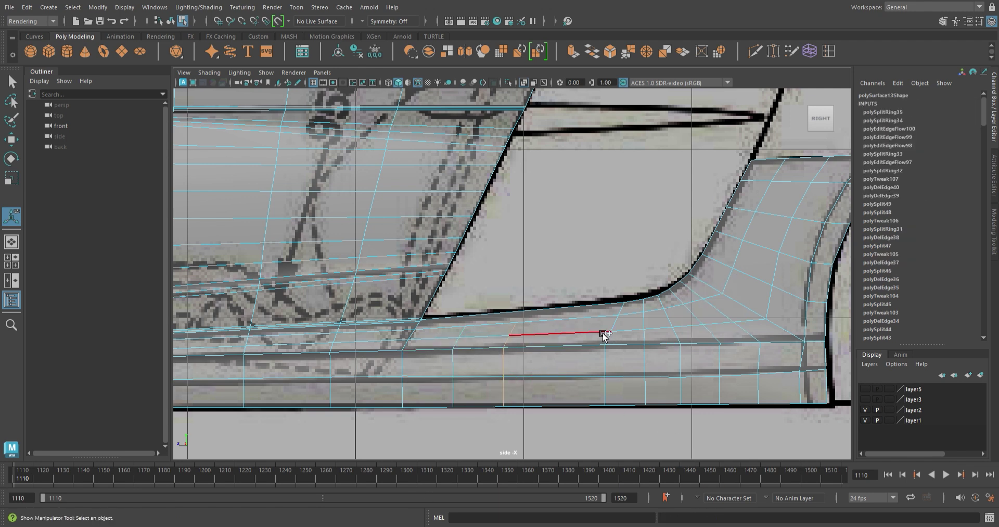
mouse_move(576, 433)
right_mouse_down("shift")
mouse_move(458, 364)
mouse_move(429, 289)
right_mouse_up("shift")
scroll(457, 365, "up", 3)
scroll(457, 365, "down", 5)
scroll(428, 289, "down", 3)
middle_click_drag(542, 325, 560, 312, "alt")
scroll(607, 272, "up", 2)
key("space")
key("space")
mouse_move(598, 229)
left_mouse_down("alt")
mouse_move(582, 191)
mouse_move(585, 307)
mouse_move(661, 333)
mouse_move(584, 301)
mouse_move(557, 317)
mouse_move(691, 389)
mouse_move(475, 334)
mouse_move(446, 290)
mouse_move(493, 286)
mouse_move(493, 314)
left_mouse_up("alt")
- Commit the pending cut along the sill and delete the leftover stray edge
key("q")
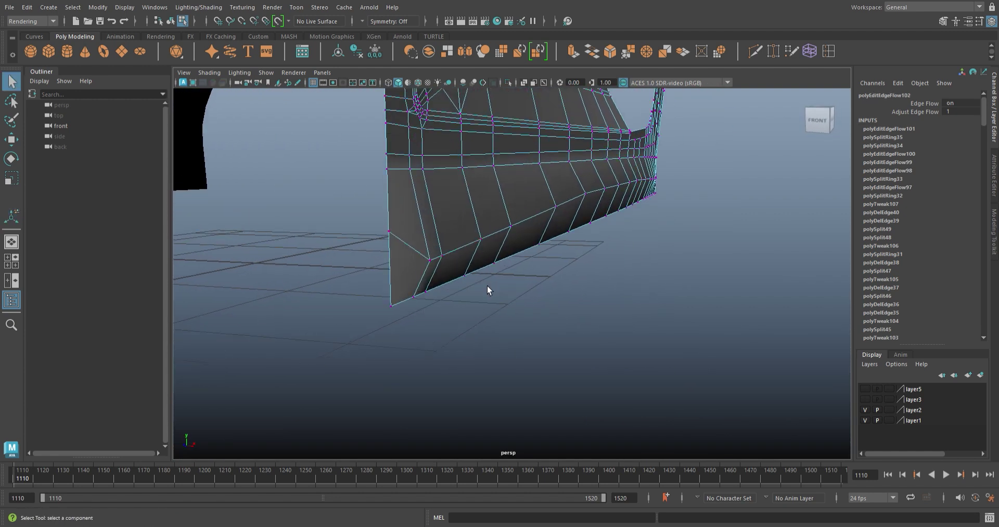
key("space")
key("space")
mouse_move(490, 386)
right_mouse_down("alt")
mouse_move(568, 345)
mouse_move(523, 405)
mouse_move(401, 348)
right_mouse_up("alt")
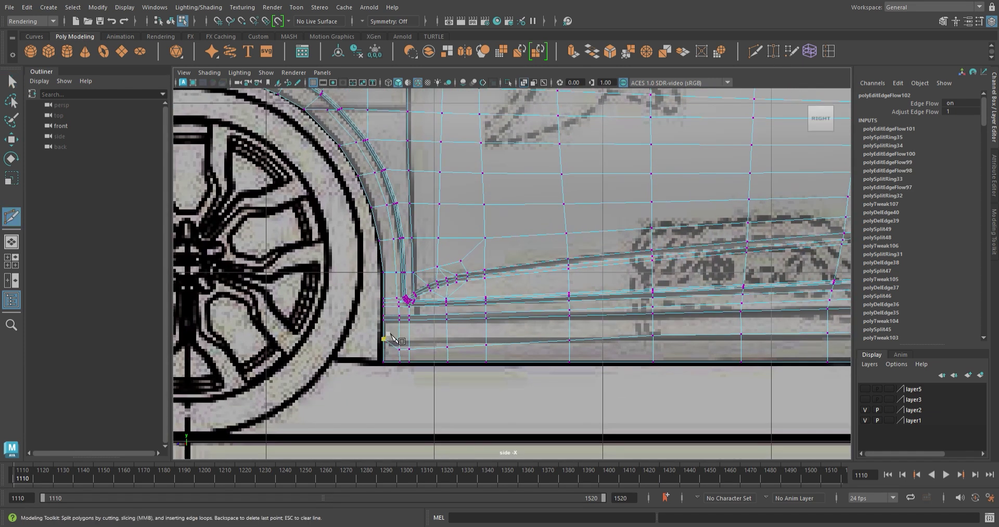
key("Return")
key("w")
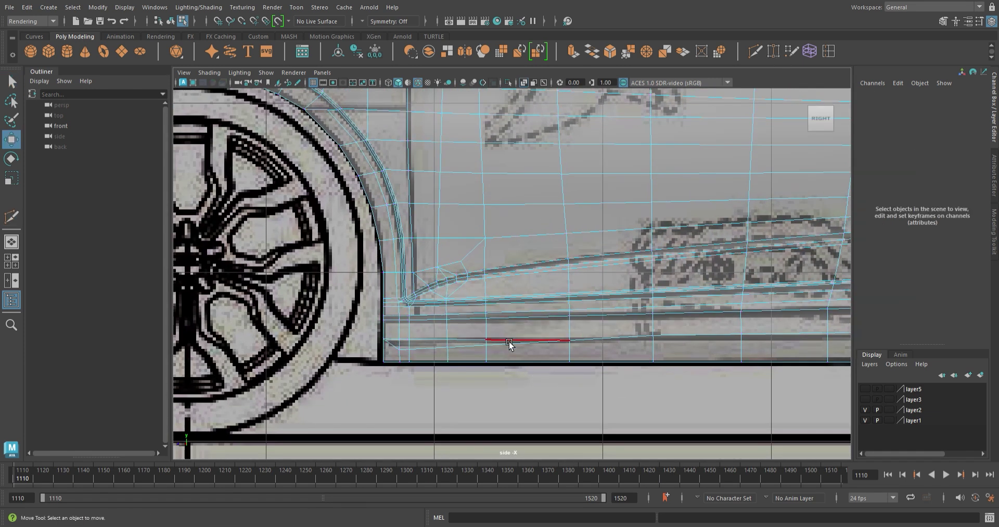
key("Delete")
middle_click_drag(464, 372, 432, 344, "alt")
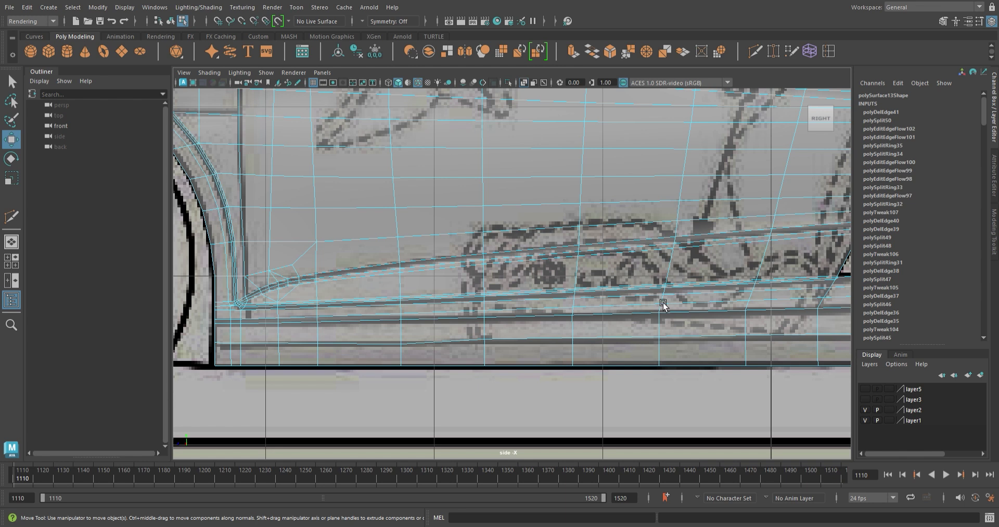
- Cut another edge along the full length of the lower sill
left_click(755, 51)
left_click(401, 344)
middle_click_drag(586, 363, 660, 377, "alt")
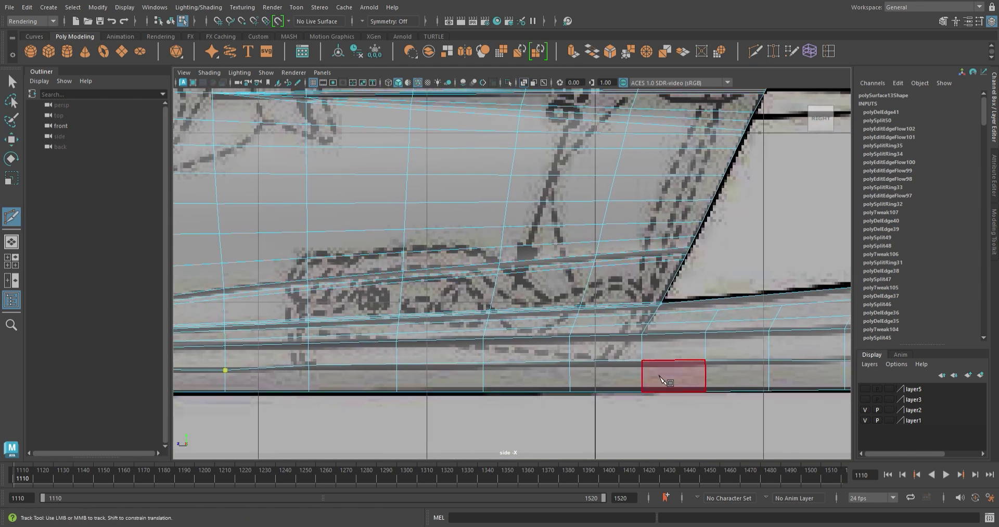
middle_click_drag(850, 381, 585, 380, "alt")
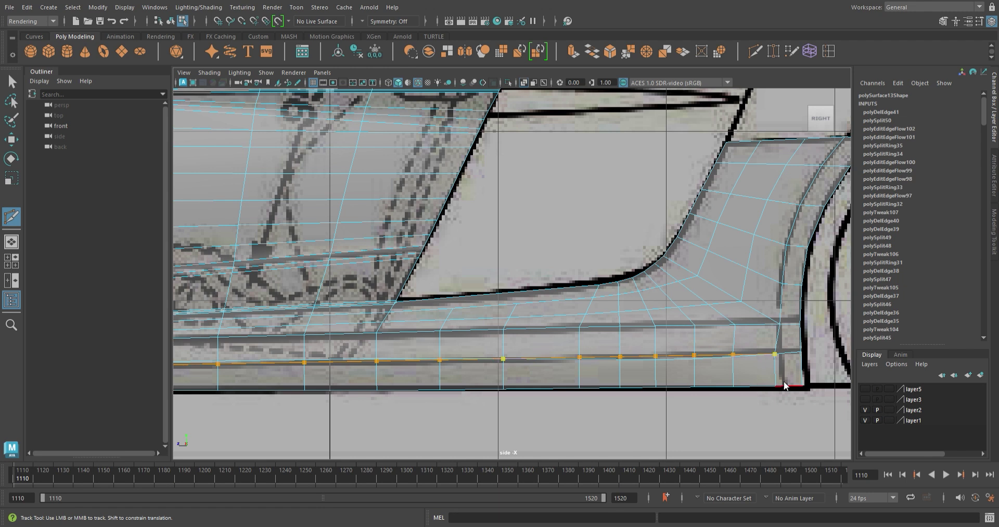
key("Return")
key("w")
middle_click_drag(308, 367, 541, 373, "alt")
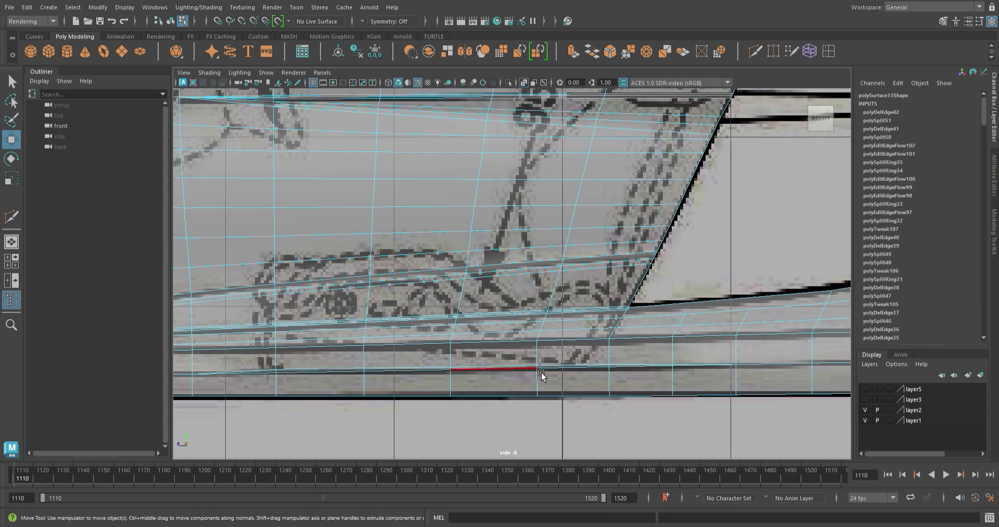
scroll(453, 345, "down", 3)
scroll(453, 346, "down", 2)
- Shift the skirt corner vertex sideways along X in the perspective view
key("space")
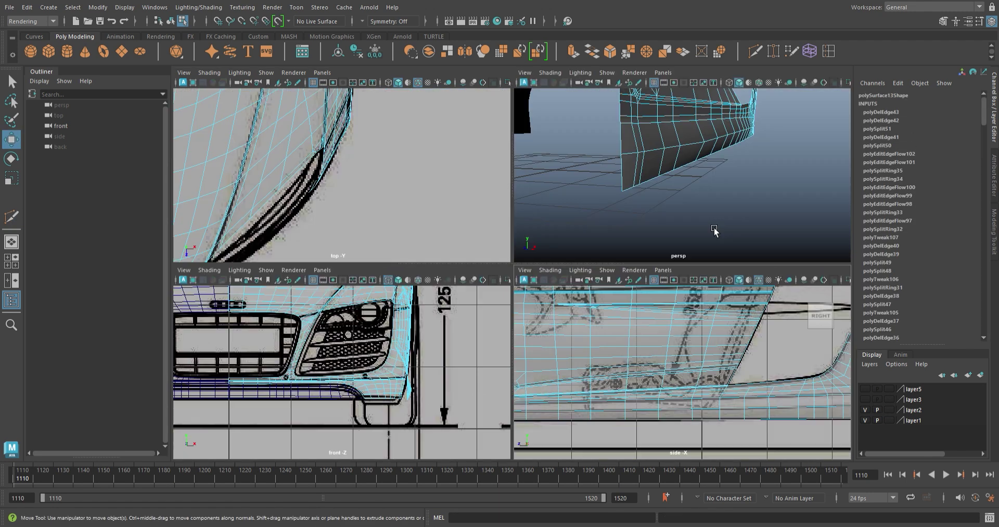
key("space")
mouse_move(611, 229)
left_mouse_down("alt")
mouse_move(479, 250)
mouse_move(509, 272)
left_mouse_up("alt")
mouse_move(509, 272)
right_mouse_down("alt")
mouse_move(620, 326)
mouse_move(585, 359)
right_mouse_up("alt")
mouse_move(585, 359)
left_mouse_down("alt")
mouse_move(609, 345)
mouse_move(505, 334)
mouse_move(544, 368)
left_mouse_up("alt")
right_click_drag(543, 368, 526, 381, "alt")
left_click_drag(526, 381, 470, 299, "alt")
left_click(479, 225)
left_click_drag(525, 225, 491, 256)
right_click_drag(490, 256, 385, 286, "alt")
mouse_move(385, 286)
left_mouse_down("alt")
mouse_move(417, 307)
mouse_move(350, 299)
mouse_move(509, 296)
mouse_move(566, 325)
mouse_move(542, 302)
left_mouse_up("alt")
- Apply Edit Edge Flow to the twelve cross edges along the lower skirt
right_click_drag(454, 390, 530, 341, "shift")
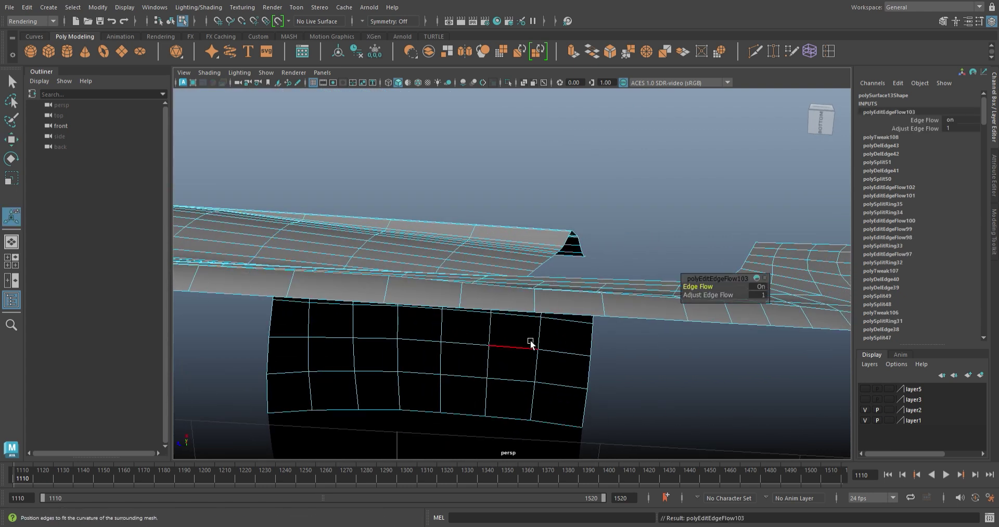
left_click(397, 296)
left_click(551, 313)
left_click(601, 323)
mouse_move(601, 322)
left_mouse_down("alt")
mouse_move(384, 339)
mouse_move(647, 375)
mouse_move(395, 295)
left_mouse_up("alt")
left_click(338, 282)
left_click(456, 292)
left_click(528, 318)
left_click(598, 340)
left_click(658, 360)
left_click(713, 373)
left_click(764, 391)
left_click(706, 391)
mouse_move(706, 392)
left_mouse_down("alt")
mouse_move(357, 317)
mouse_move(484, 403)
mouse_move(420, 364)
mouse_move(399, 303)
mouse_move(368, 330)
mouse_move(453, 364)
mouse_move(462, 314)
mouse_move(462, 351)
mouse_move(578, 337)
mouse_move(659, 344)
left_mouse_up("alt")
left_click(383, 294)
key("w")
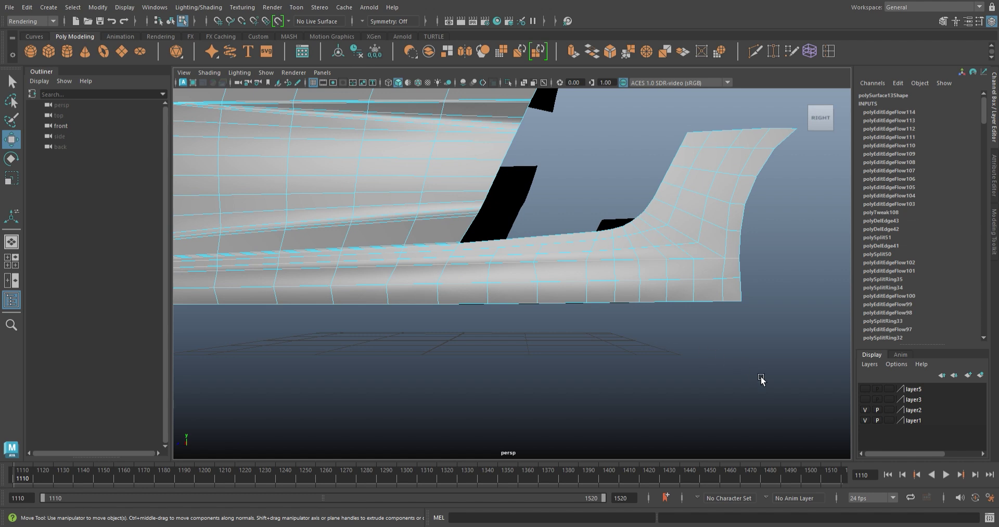
- In the side view, select the lower sill vertex row, test a scale on it, and undo it
key("space")
key("space")
scroll(752, 379, "down", 3)
scroll(613, 376, "up", 3)
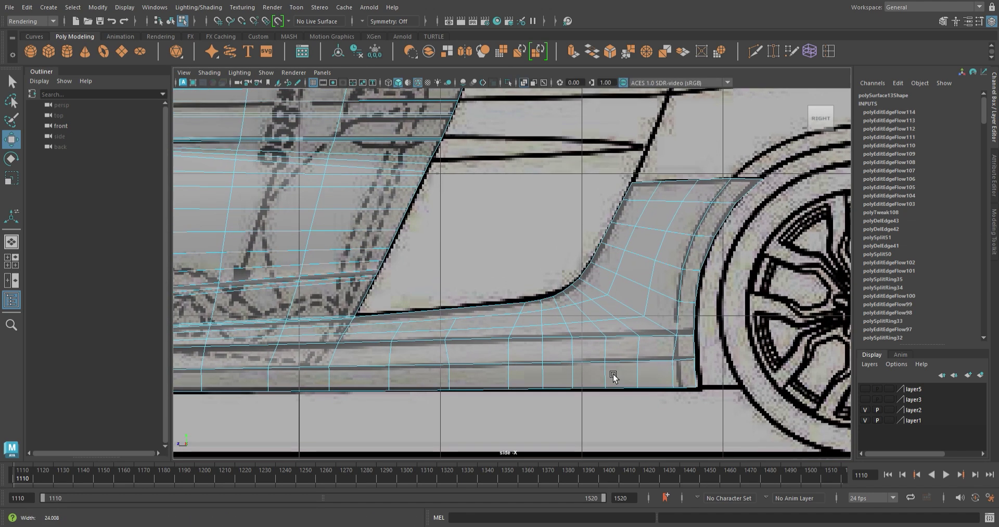
right_click_drag(613, 377, 401, 338)
left_click_drag(389, 341, 710, 355)
left_click_drag(657, 323, 721, 344, "shift")
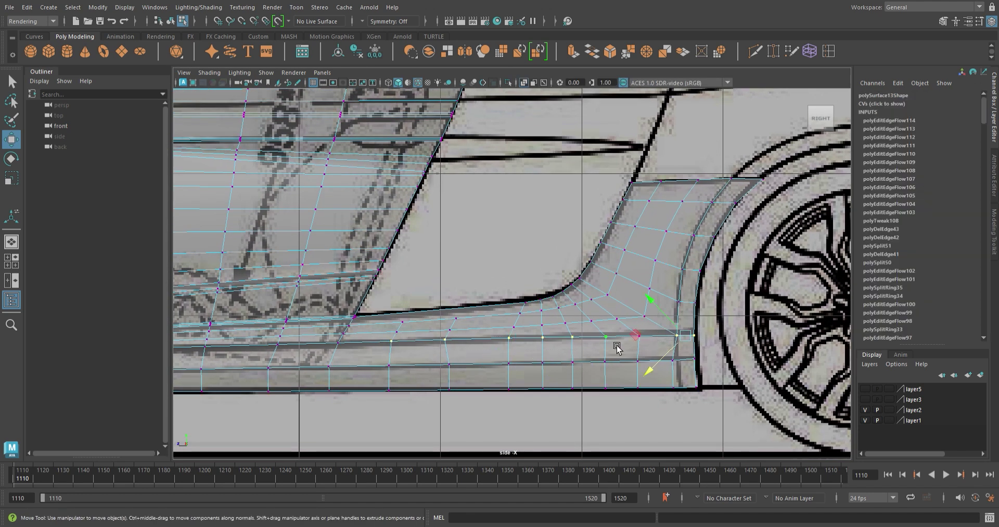
key("q")
key("r")
middle_click_drag(551, 311, 554, 377)
key("ctrl+z")
key("w")
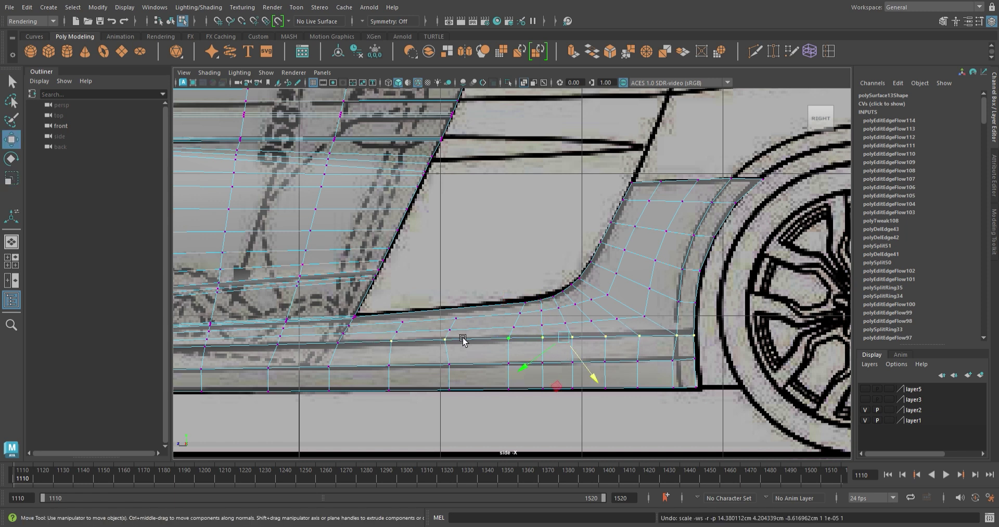
- Multi-Cut a new edge across the sill near the door corner and select a vertex on it
left_click(757, 53)
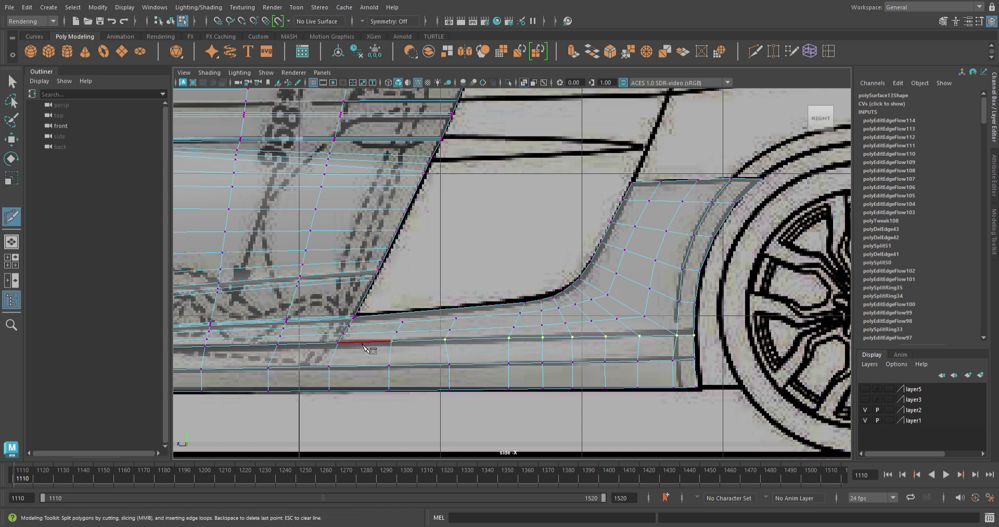
left_click(698, 333, "ctrl")
scroll(676, 375, "up", 3)
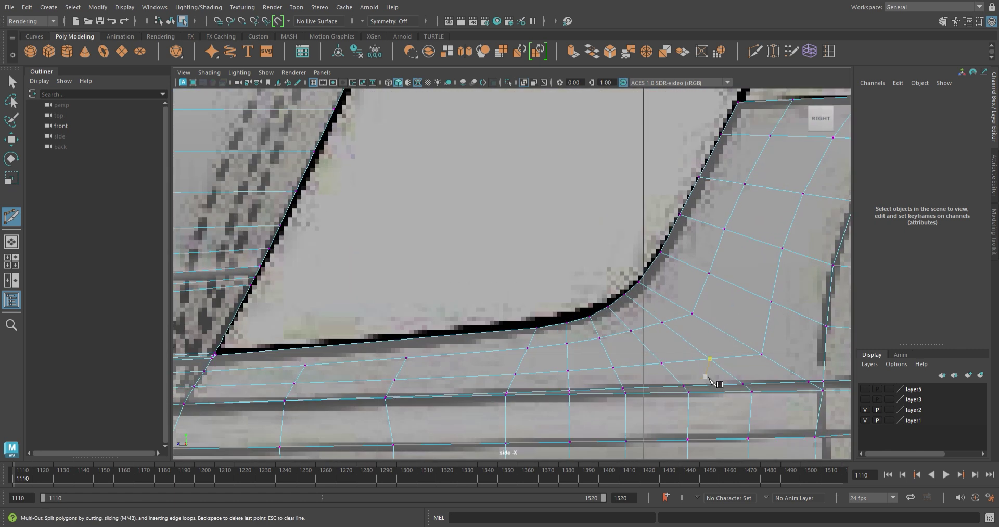
key("w")
left_click(796, 386)
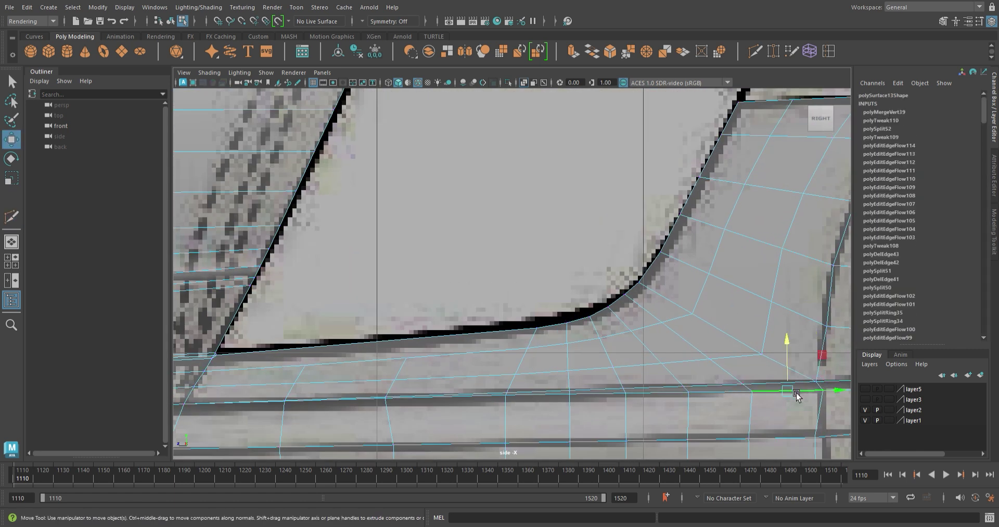
scroll(728, 364, "down", 5)
middle_click_drag(518, 330, 616, 326, "alt")
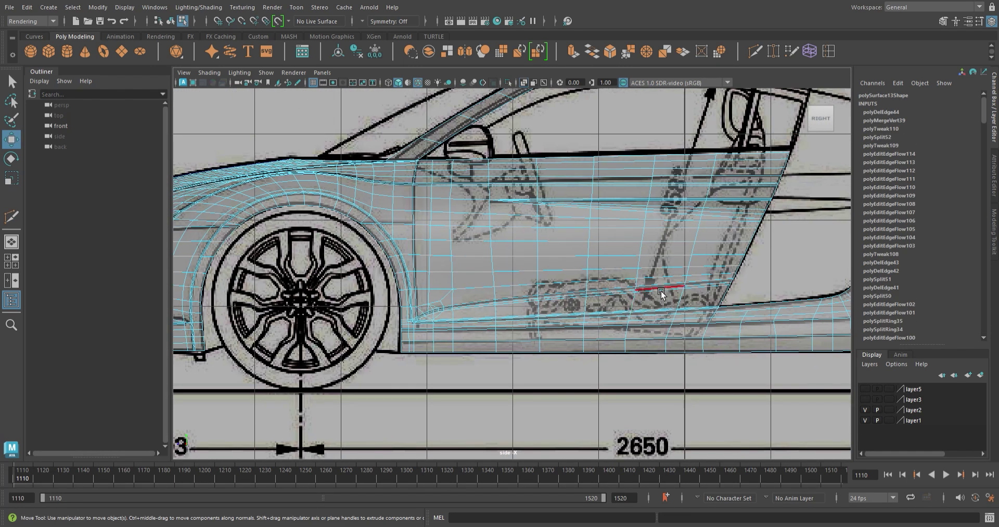
key("space")
key("space")
- Multi-Cut new edges along the sill and across the skirt end
scroll(545, 223, "down", 3)
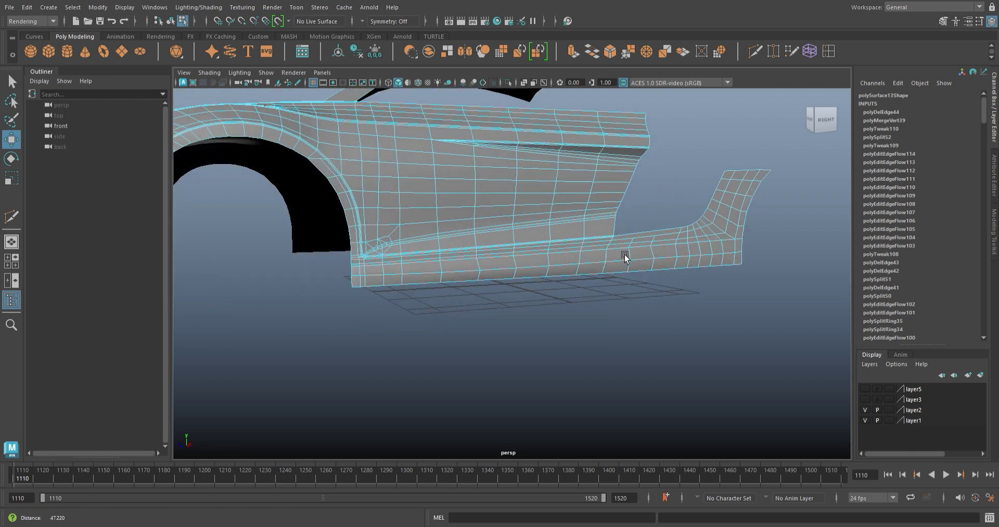
left_click(758, 53)
scroll(371, 311, "up", 2)
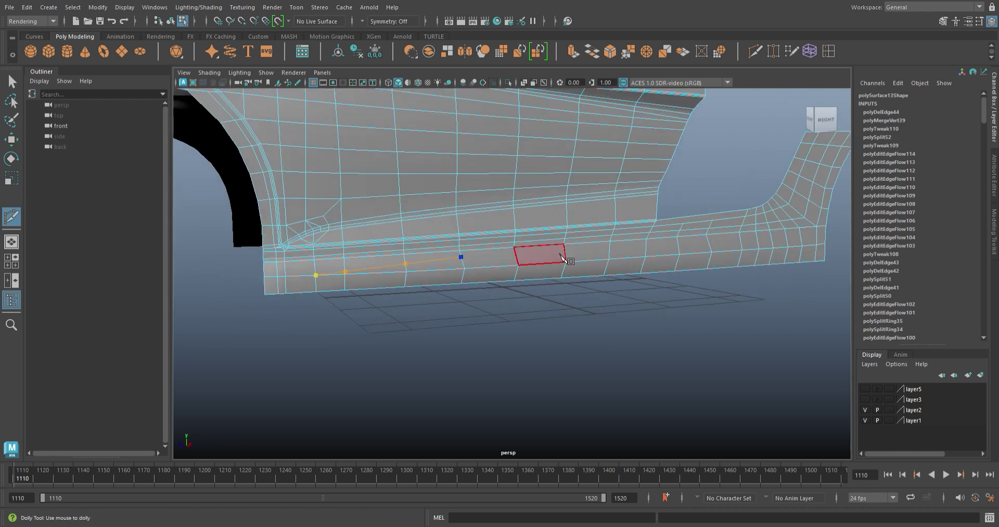
mouse_move(567, 250)
middle_mouse_down("alt")
mouse_move(437, 364)
mouse_move(393, 301)
middle_mouse_up("alt")
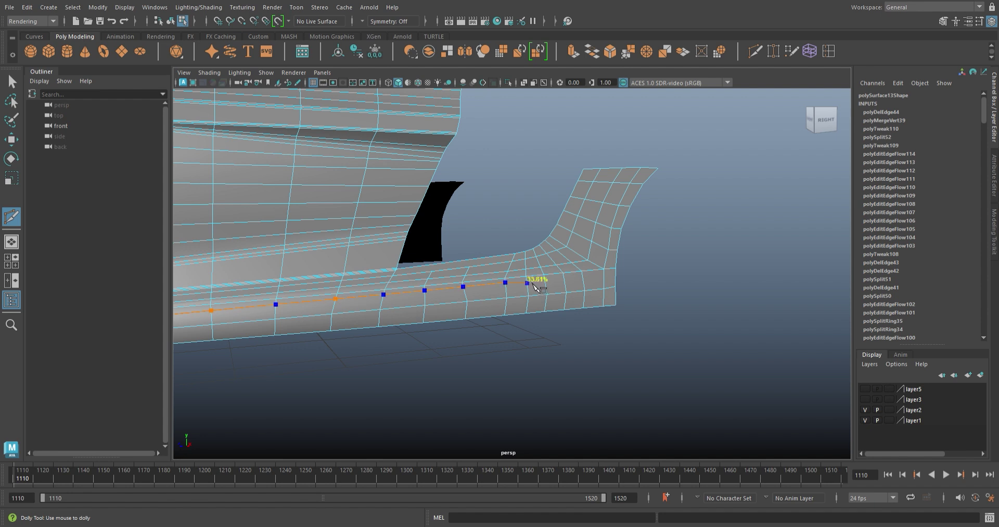
left_click(611, 341)
mouse_move(539, 346)
left_mouse_down("alt")
mouse_move(442, 289)
mouse_move(465, 290)
left_mouse_up("alt")
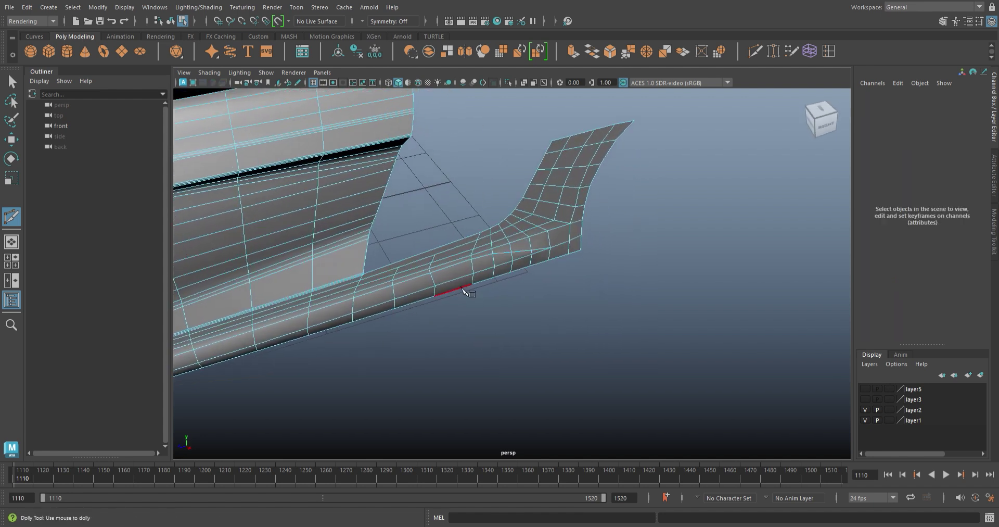
right_click_drag(465, 289, 446, 290, "alt")
left_click_drag(446, 290, 528, 309, "alt")
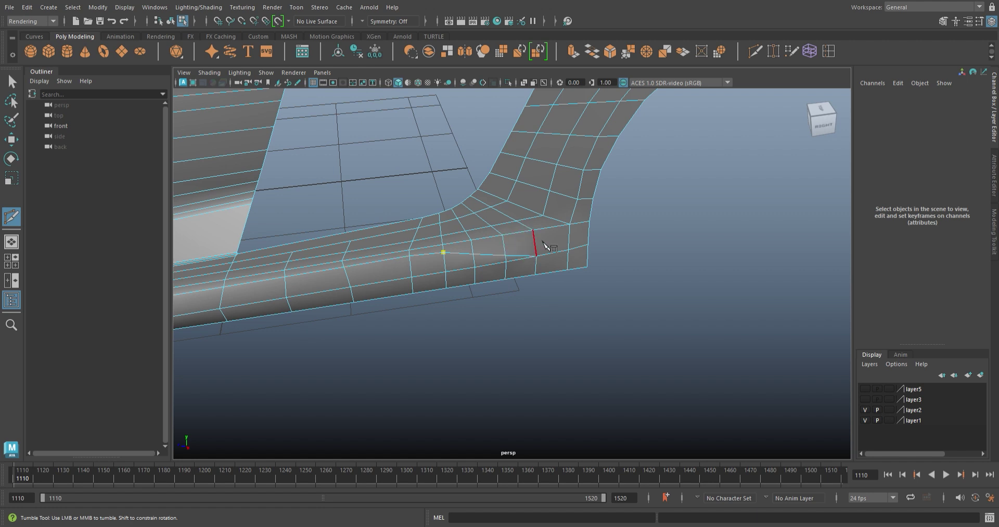
left_click(514, 260)
mouse_move(419, 341)
left_mouse_down("alt")
mouse_move(346, 324)
mouse_move(508, 324)
left_mouse_up("alt")
right_click_drag(504, 320, 510, 384, "alt")
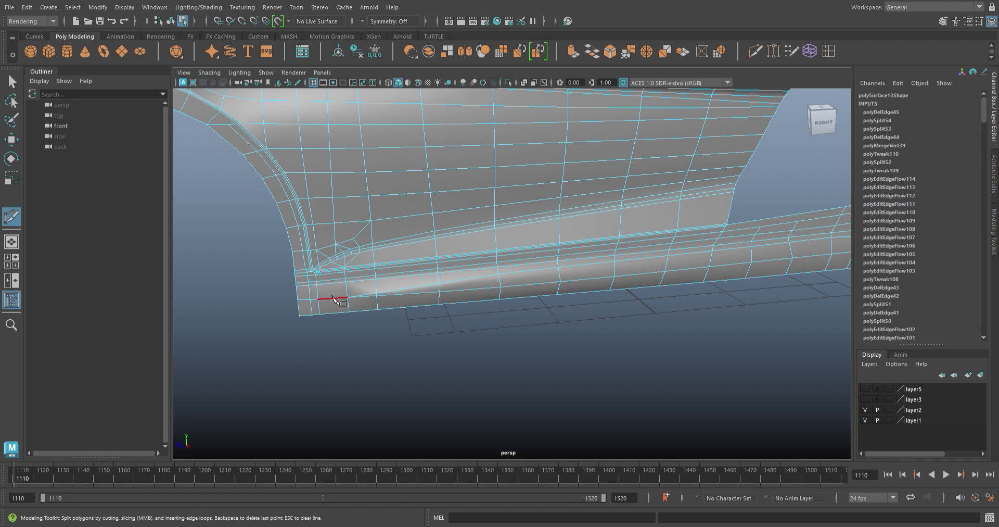
- Slide lower-skirt vertices along their edges to even the edge flow
key("w")
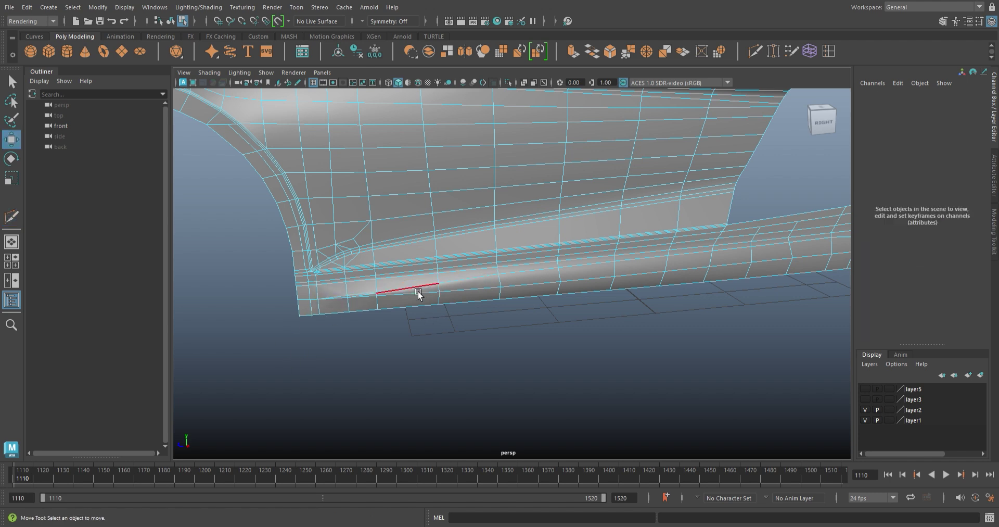
left_click(419, 294)
mouse_move(423, 339)
left_mouse_down("alt")
mouse_move(526, 401)
mouse_move(436, 366)
mouse_move(407, 366)
left_mouse_up("alt")
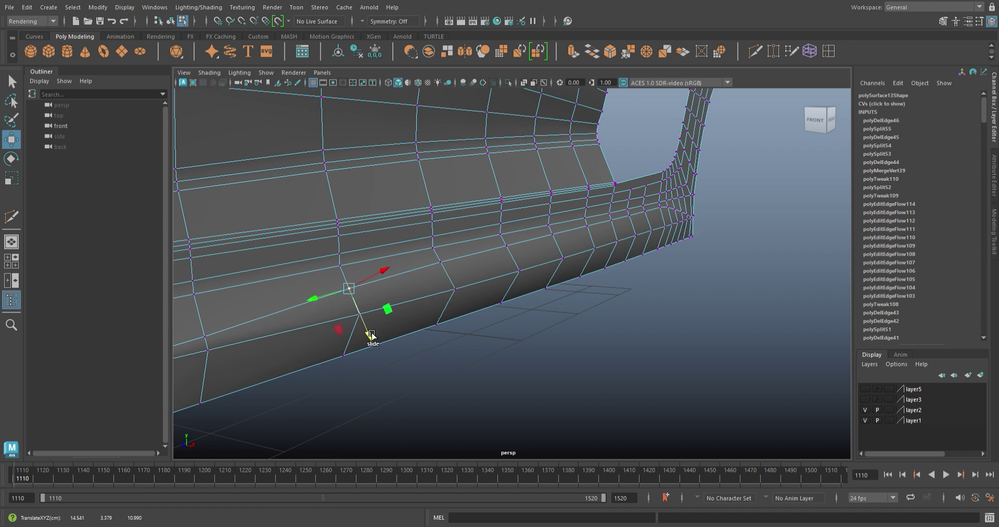
left_click_drag(206, 319, 210, 315)
mouse_move(462, 329)
left_mouse_down("alt")
mouse_move(178, 359)
mouse_move(645, 279)
mouse_move(595, 250)
mouse_move(487, 268)
left_mouse_up("alt")
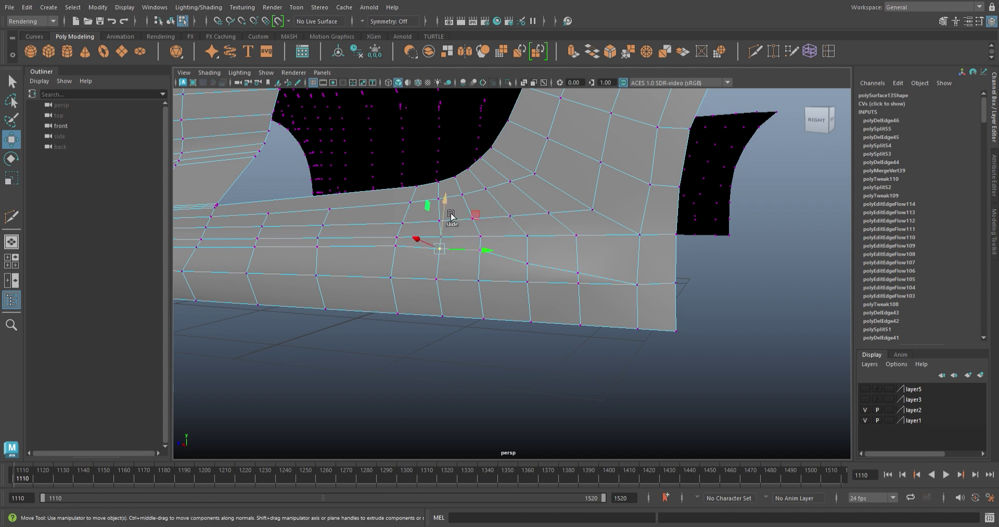
mouse_move(531, 234)
left_mouse_down()
mouse_move(552, 224)
mouse_move(375, 279)
mouse_move(579, 326)
mouse_move(581, 308)
mouse_move(557, 322)
mouse_move(559, 343)
mouse_move(521, 332)
left_mouse_up()
- Bevel the selected lower skirt edge with Ctrl+B at fraction 0.5
scroll(521, 331, "up", 5)
mouse_move(576, 350)
left_mouse_down("alt")
mouse_move(513, 359)
mouse_move(456, 307)
left_mouse_up("alt")
mouse_move(596, 270)
left_mouse_down("alt")
mouse_move(576, 266)
mouse_move(591, 299)
left_mouse_up("alt")
key("ctrl+b")
mouse_move(591, 299)
right_mouse_down("alt")
mouse_move(513, 308)
mouse_move(554, 351)
right_mouse_up("alt")
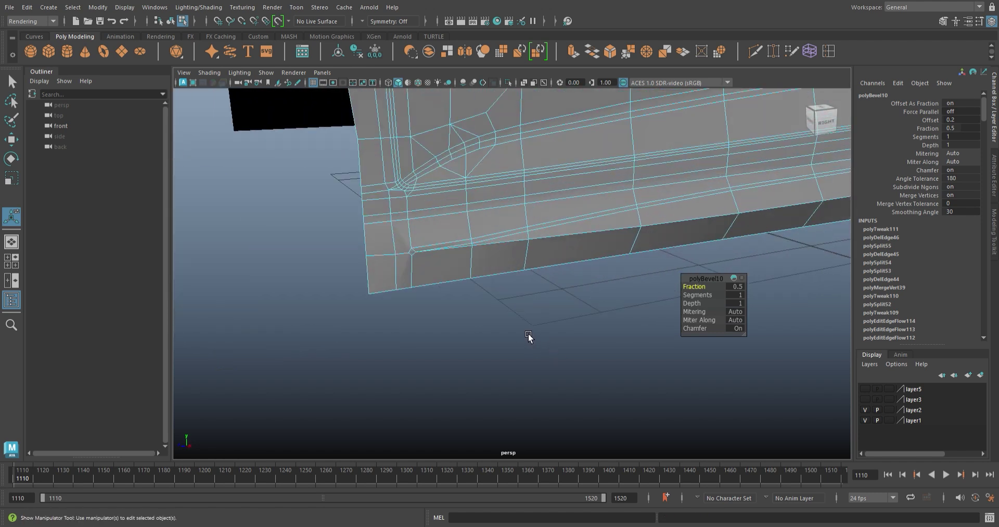
left_click_drag(501, 323, 578, 279, "alt")
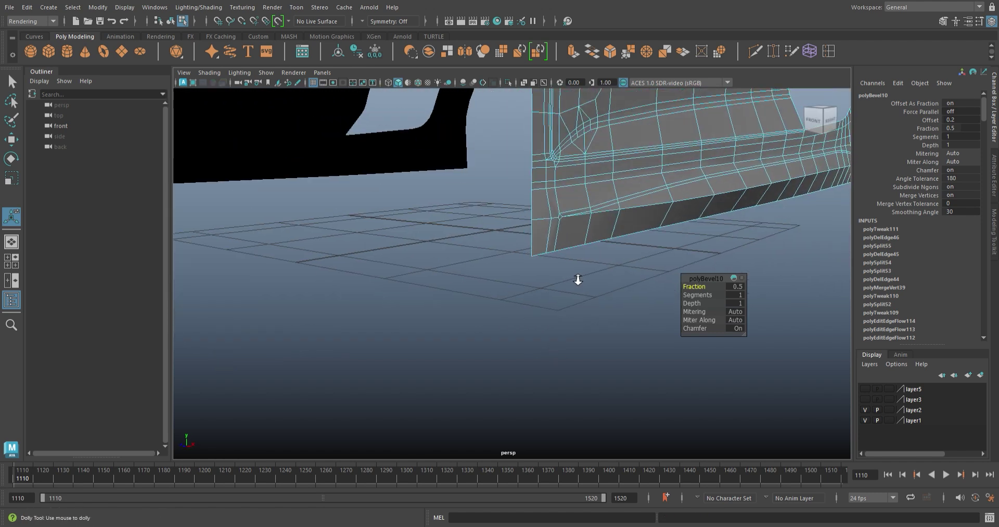
right_click_drag(578, 279, 520, 323, "alt")
scroll(521, 323, "up", 2)
scroll(495, 305, "up", 2)
scroll(454, 272, "up", 2)
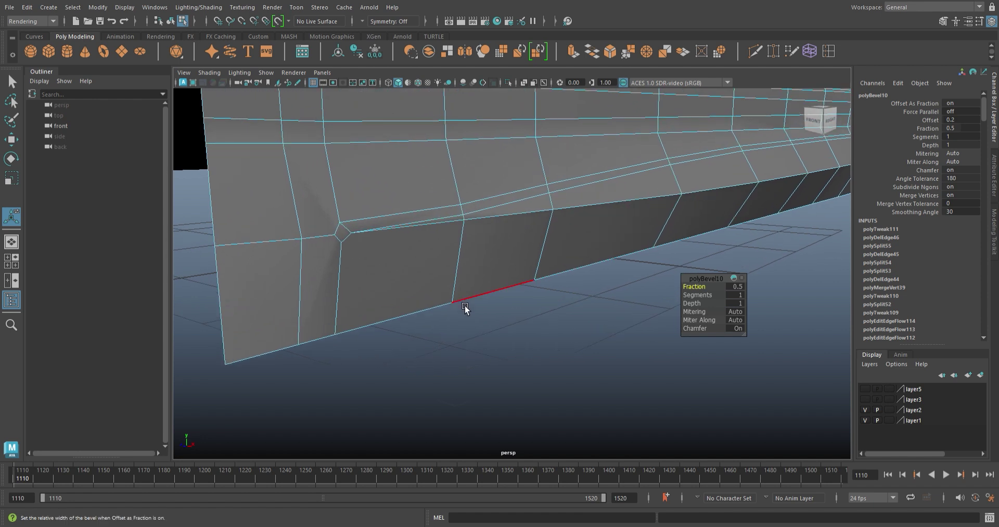
- Multi-Cut a new edge across the skirt near the corner
key("ctrl+shift+x")
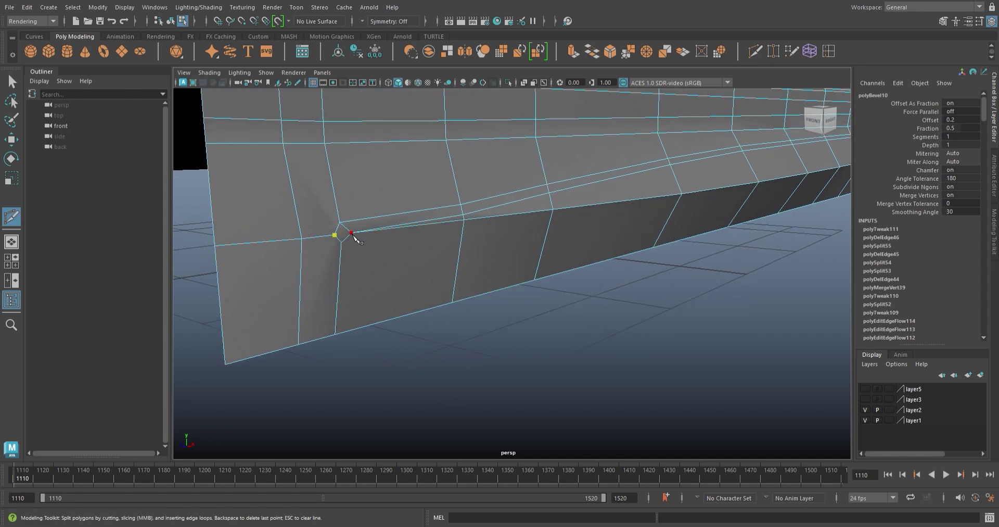
key("w")
scroll(343, 250, "up", 2)
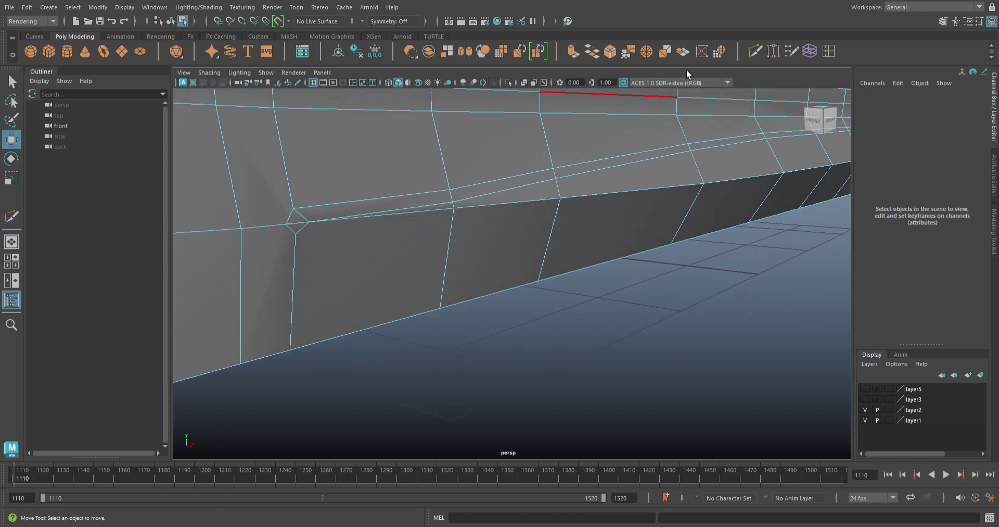
left_click(754, 56)
left_click(295, 234)
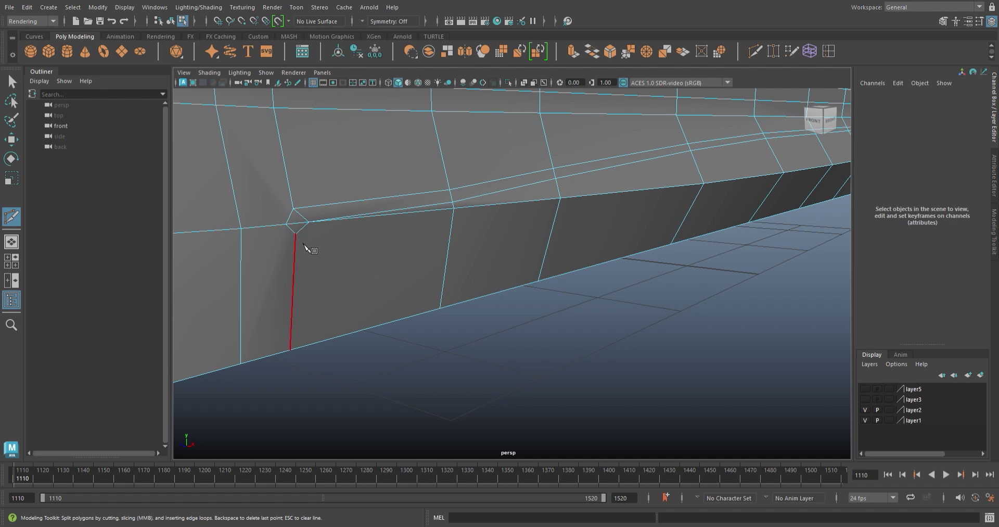
mouse_move(301, 265)
left_mouse_down("alt")
mouse_move(361, 293)
mouse_move(749, 79)
left_mouse_up("alt")
right_click_drag(525, 274, 366, 299, "alt")
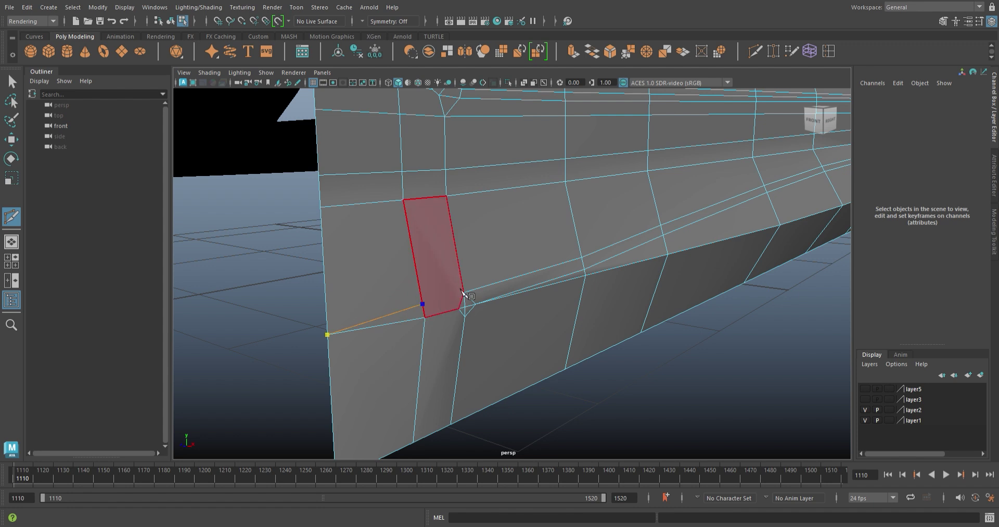
right_click_drag(484, 311, 471, 373, "alt")
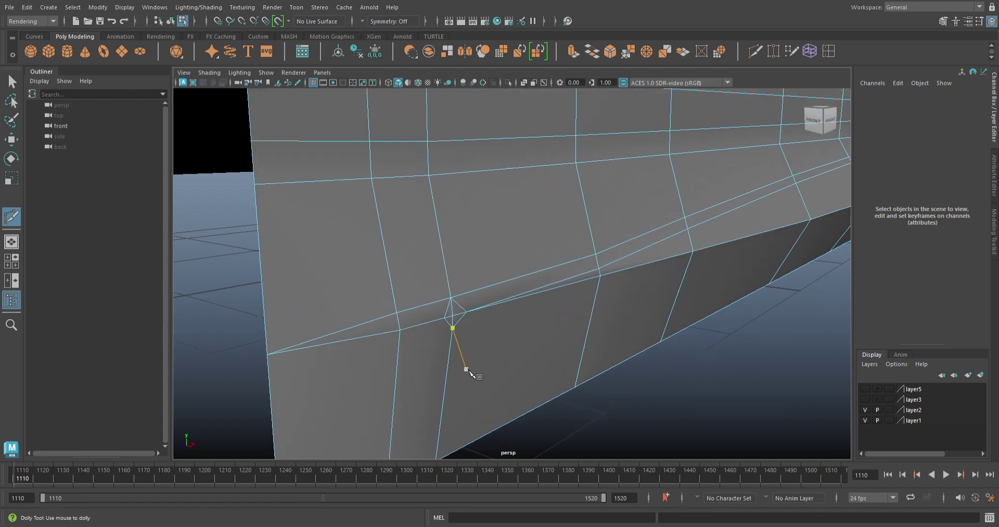
- Delete the small leftover edge and merge the overlapping corner vertices
left_click(449, 314)
key("Delete")
left_click_drag(455, 307, 463, 316)
mouse_move(463, 316)
right_mouse_down("alt")
mouse_move(329, 301)
mouse_move(476, 279)
right_mouse_up("alt")
- Nudge the vertex at the skirt's lower corner vertically
mouse_move(470, 279)
left_mouse_down("alt")
mouse_move(473, 350)
mouse_move(477, 293)
left_mouse_up("alt")
left_click(477, 293)
left_click(489, 214)
left_click_drag(492, 200, 490, 189)
mouse_move(382, 256)
left_mouse_down("alt")
mouse_move(424, 326)
mouse_move(620, 312)
mouse_move(607, 290)
mouse_move(551, 361)
mouse_move(591, 363)
mouse_move(406, 321)
mouse_move(409, 342)
mouse_move(511, 373)
mouse_move(467, 342)
mouse_move(452, 261)
mouse_move(392, 243)
mouse_move(640, 283)
mouse_move(535, 238)
mouse_move(562, 288)
mouse_move(542, 310)
mouse_move(482, 301)
mouse_move(466, 350)
mouse_move(455, 261)
left_mouse_up("alt")
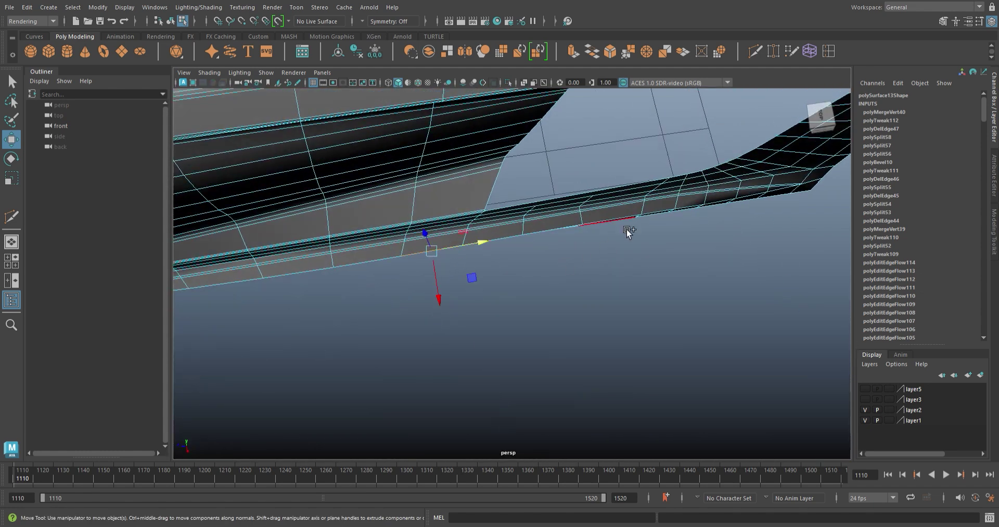
- Shift a skirt vertex slightly along X, delete the stray edge, and merge its vertex
mouse_move(688, 209)
left_mouse_down("alt")
mouse_move(518, 299)
mouse_move(635, 296)
mouse_move(553, 218)
mouse_move(561, 246)
mouse_move(513, 245)
mouse_move(479, 341)
left_mouse_up("alt")
left_click_drag(509, 213, 513, 215)
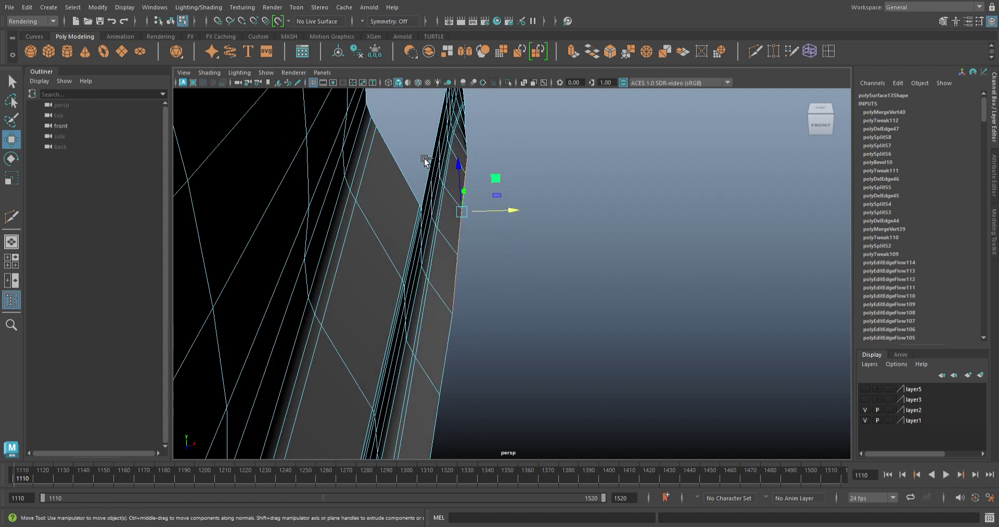
left_click_drag(509, 214, 515, 268, "alt")
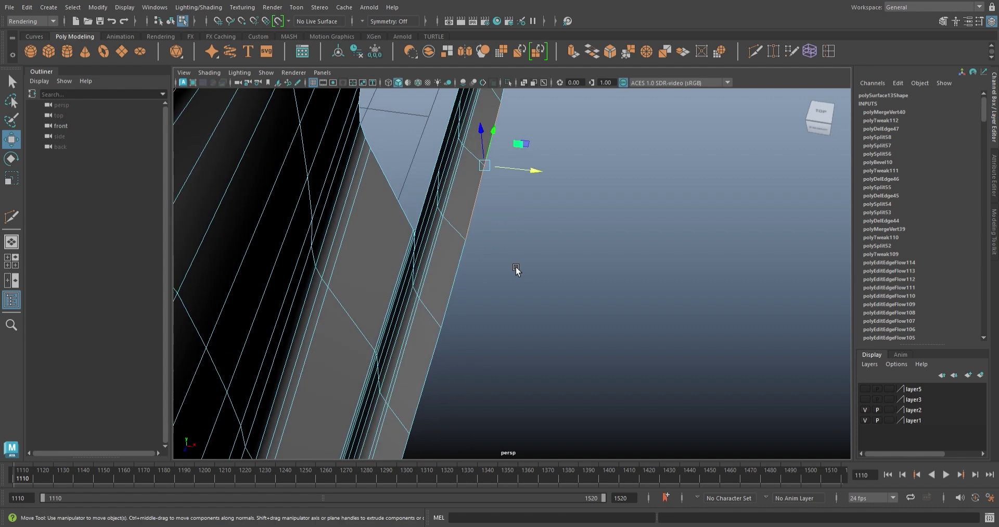
mouse_move(535, 172)
left_mouse_down("alt")
mouse_move(461, 268)
mouse_move(616, 294)
mouse_move(604, 313)
mouse_move(631, 328)
mouse_move(508, 346)
mouse_move(423, 304)
mouse_move(415, 277)
left_mouse_up("alt")
mouse_move(415, 277)
right_mouse_down("alt")
mouse_move(486, 341)
mouse_move(464, 327)
right_mouse_up("alt")
scroll(486, 285, "up", 2)
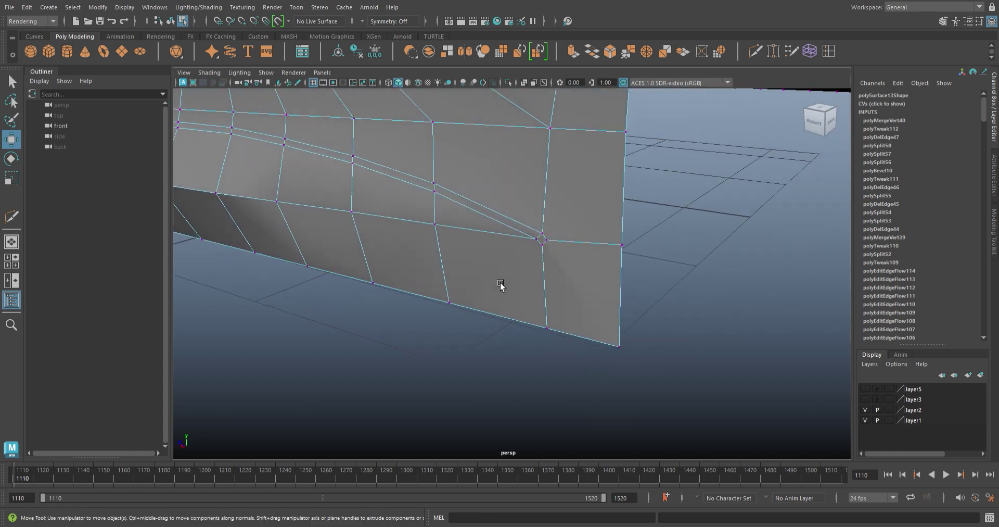
scroll(502, 285, "up", 2)
key("Delete")
right_click_drag(561, 181, 519, 198, "shift")
- Apply Average Vertices with 10 iterations to even the skirt vertex spacing
scroll(494, 213, "up", 1)
scroll(479, 198, "up", 1)
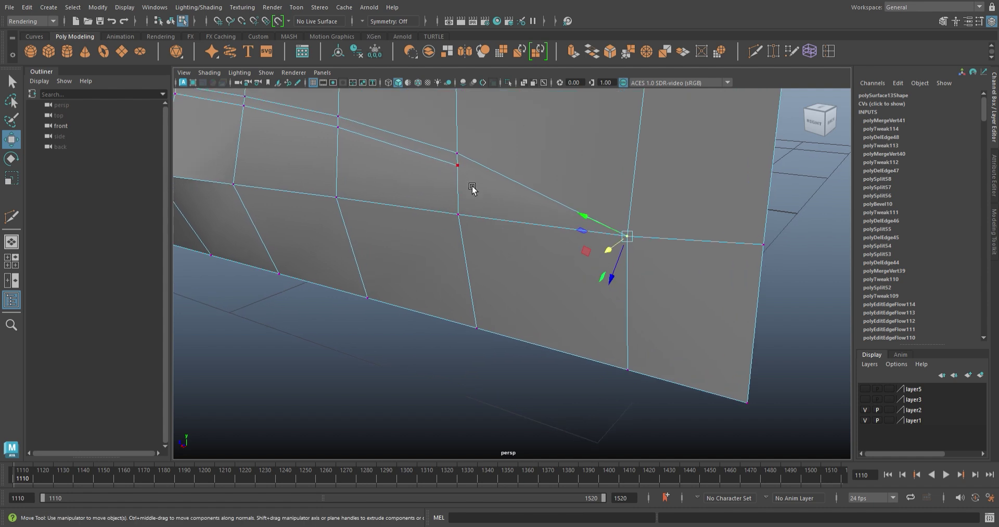
right_click_drag(528, 108, 517, 143, "shift")
scroll(518, 142, "down", 3)
left_click_drag(493, 154, 705, 207, "alt")
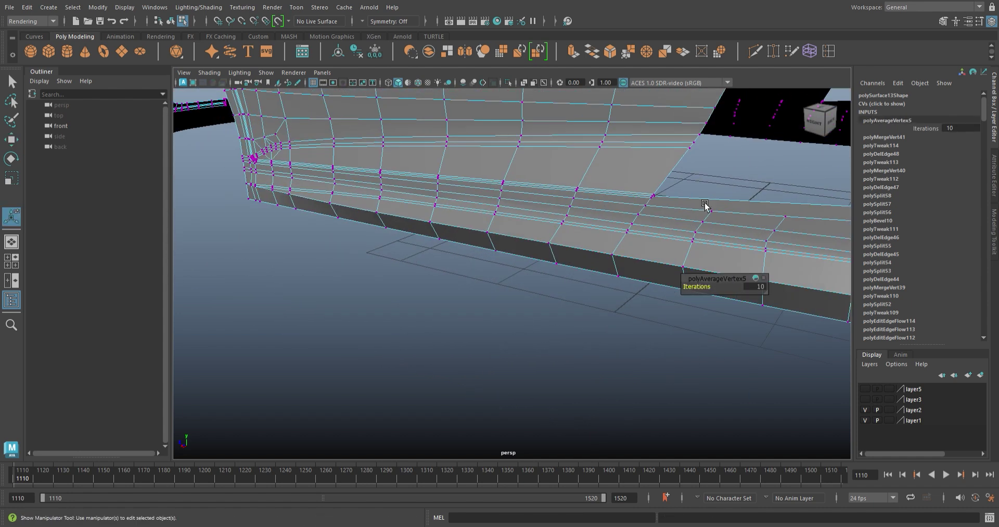
scroll(559, 249, "up", 3)
left_click_drag(559, 248, 341, 251, "alt")
key("q")
key("F10")
mouse_move(350, 281)
middle_mouse_down("alt")
mouse_move(447, 259)
mouse_move(442, 268)
middle_mouse_up("alt")
mouse_move(536, 245)
left_mouse_down("alt")
mouse_move(379, 304)
mouse_move(523, 273)
mouse_move(535, 302)
mouse_move(511, 340)
mouse_move(527, 238)
left_mouse_up("alt")
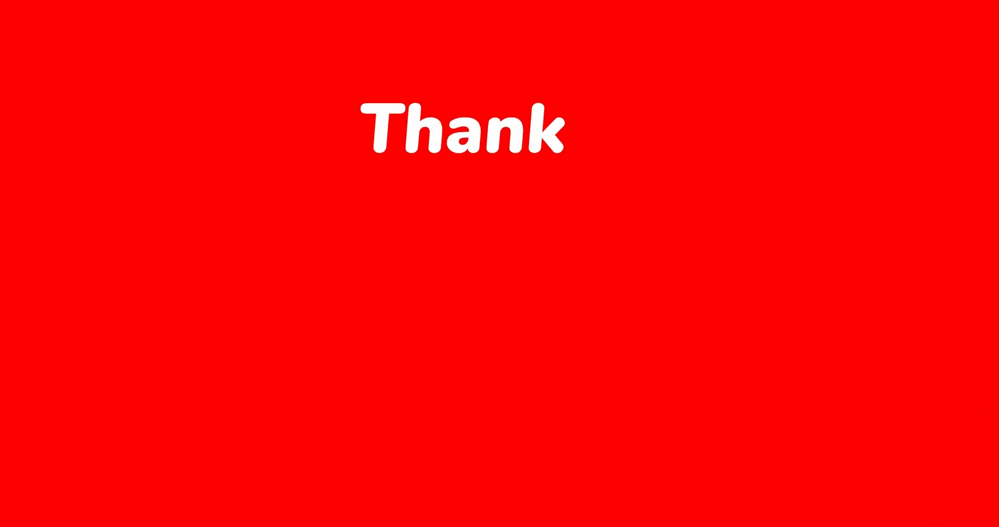